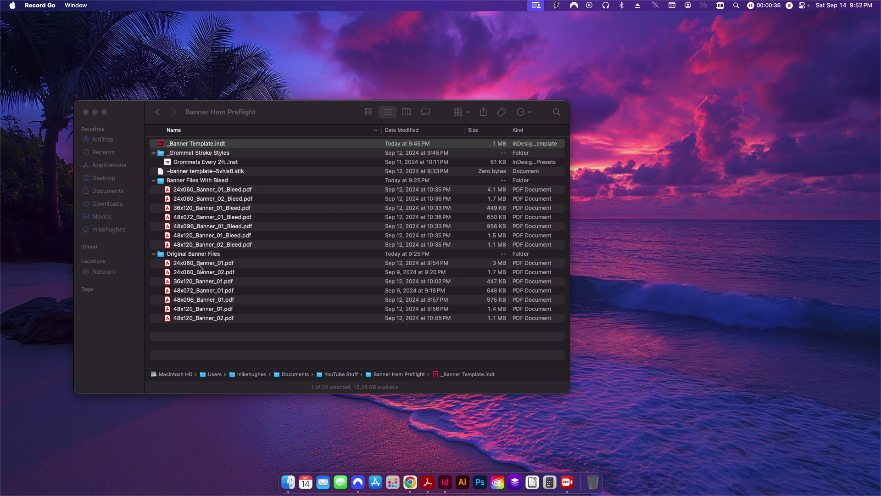
- Open 24x060_Banner_02_Bleed.pdf from the Banner Files With Bleed folder, view its artwork, and close it
{"action": "double_click", "coordinate": [194, 199]}
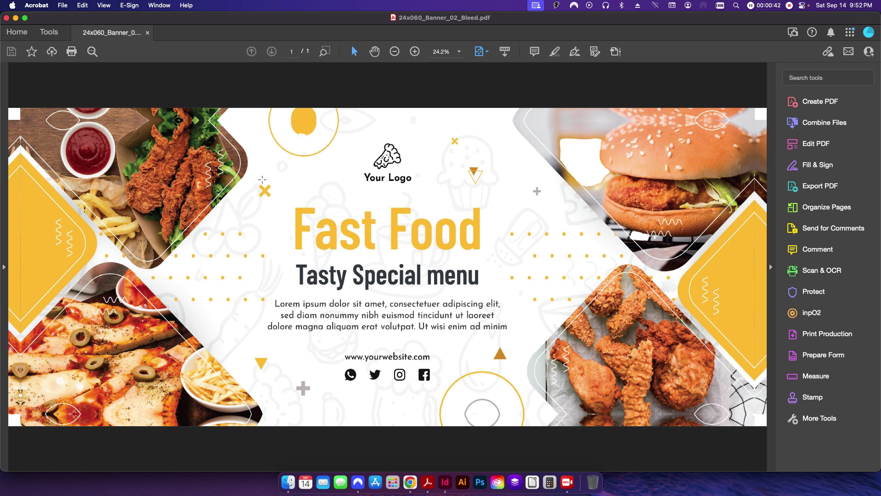
{"action": "left_click", "coordinate": [6, 19]}
{"action": "left_click", "coordinate": [215, 198]}
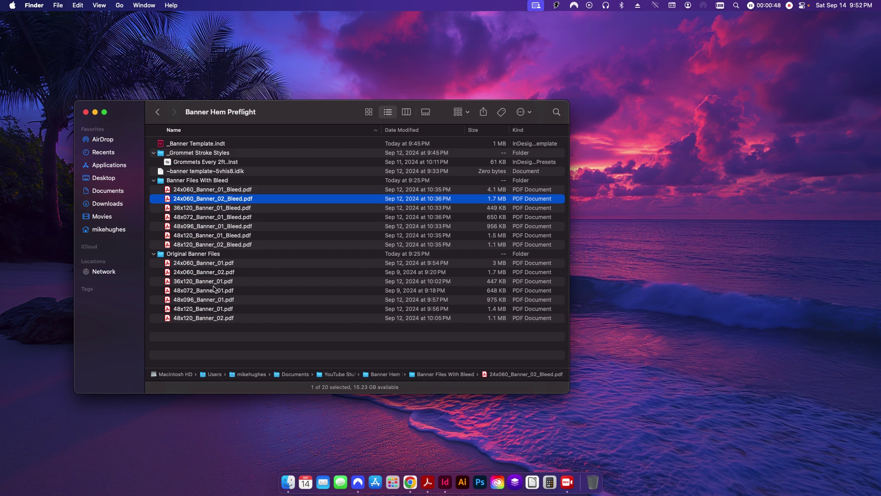
{"action": "left_click", "coordinate": [209, 347]}
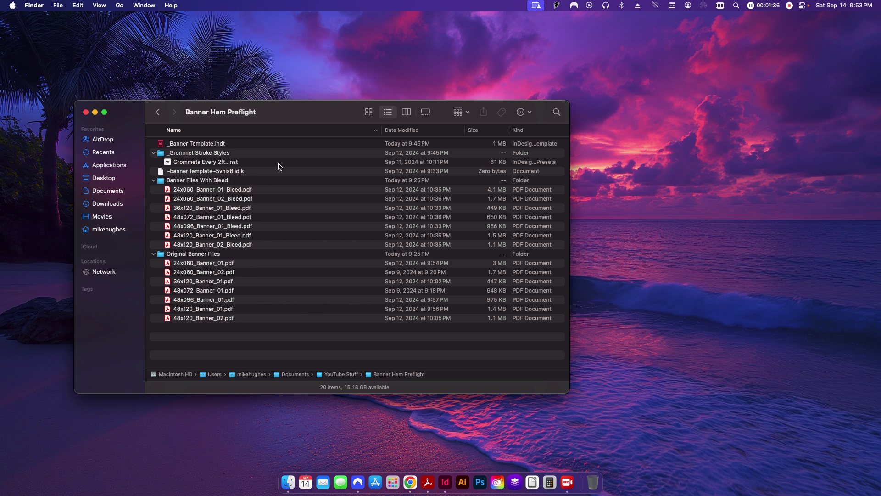
- Open _Banner Template.indt from the Banner Hem Preflight folder in InDesign
{"action": "double_click", "coordinate": [200, 144]}
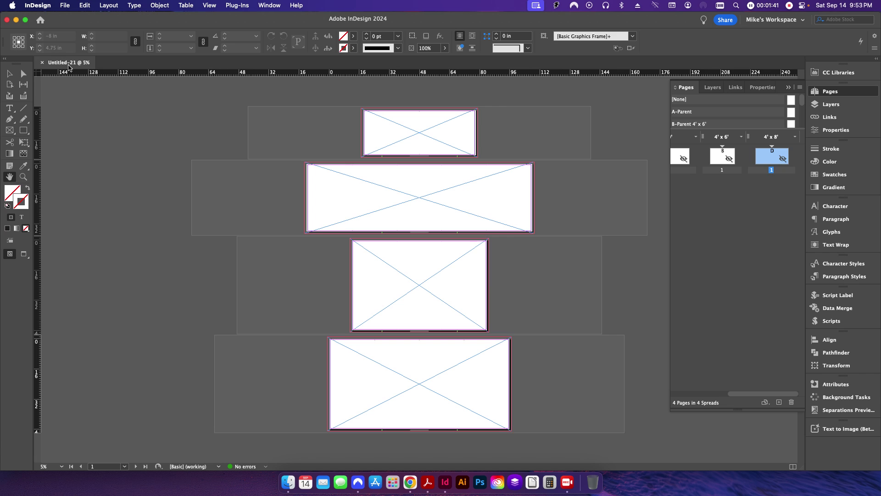
{"action": "left_click", "coordinate": [288, 482]}
{"action": "left_click", "coordinate": [60, 149]}
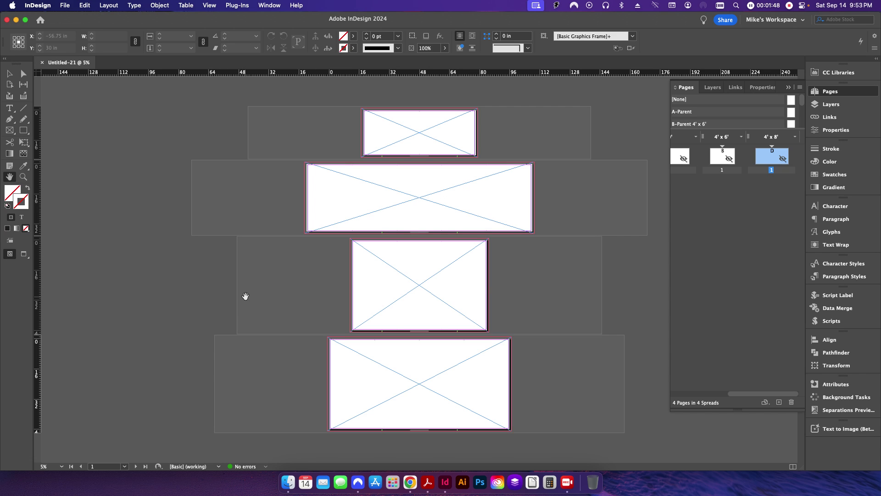
- Save the document over the existing _Banner Template in the Banner Hem Preflight folder, using the InDesign 2024 template format
{"action": "key", "text": "super+s"}
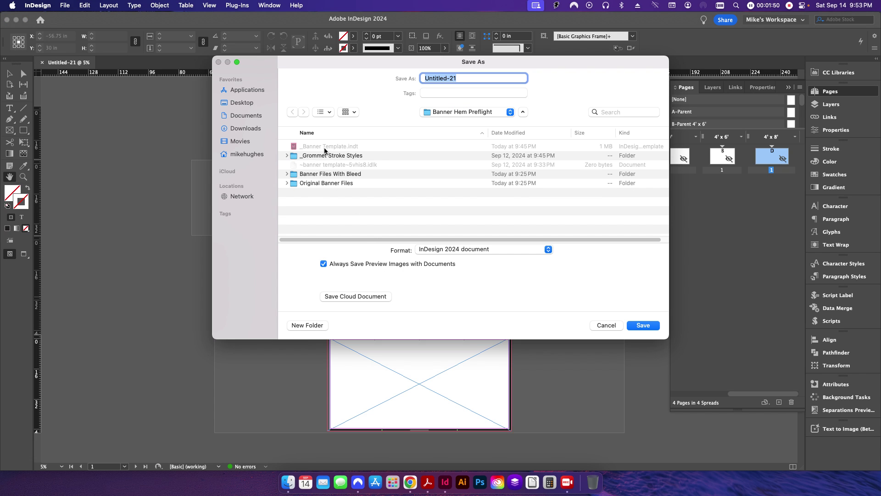
{"action": "left_click", "coordinate": [325, 147]}
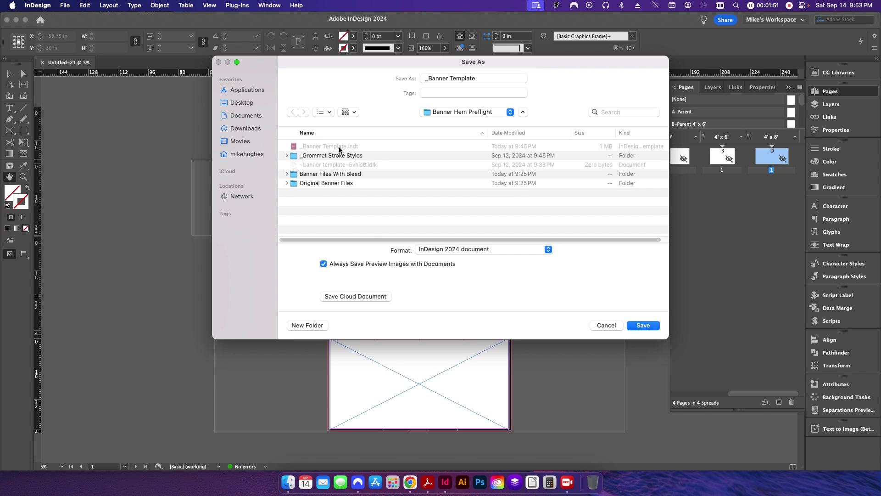
{"action": "left_click", "coordinate": [449, 252]}
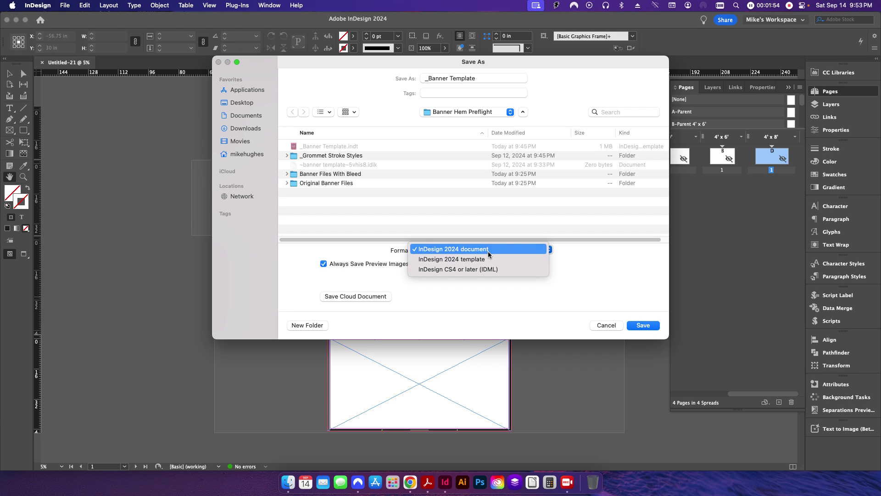
{"action": "left_click", "coordinate": [464, 260]}
{"action": "left_click", "coordinate": [650, 326]}
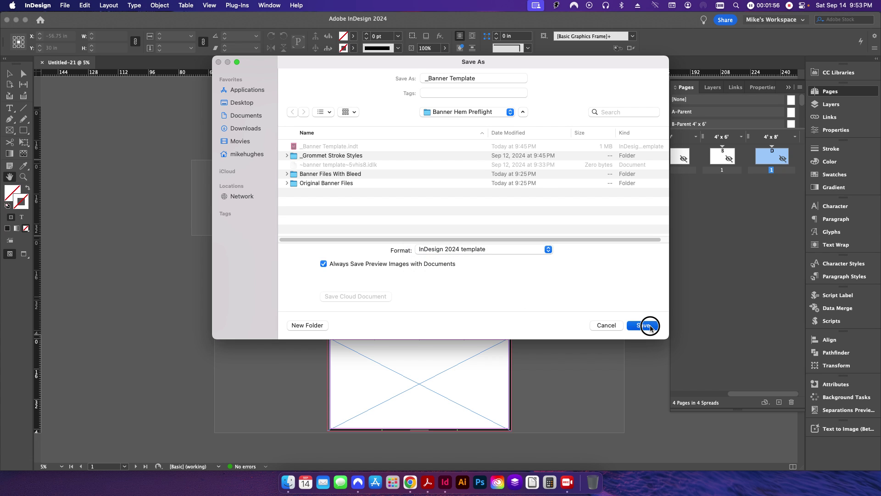
{"action": "left_click", "coordinate": [471, 246]}
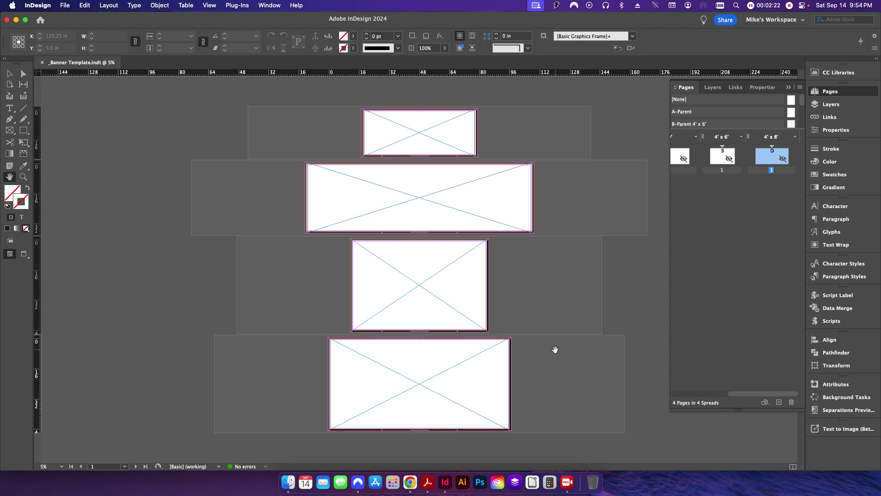
- Display the document's layers and make the Banner File layer active
{"action": "left_click", "coordinate": [831, 104]}
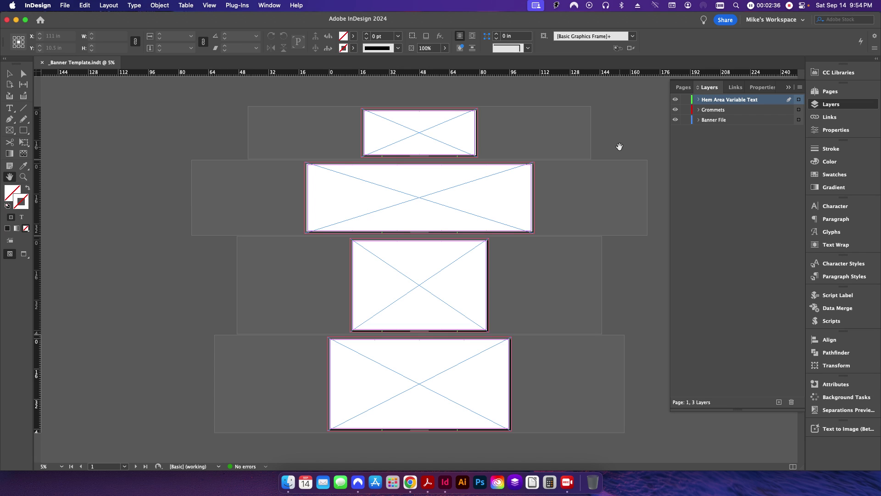
{"action": "left_click", "coordinate": [712, 121]}
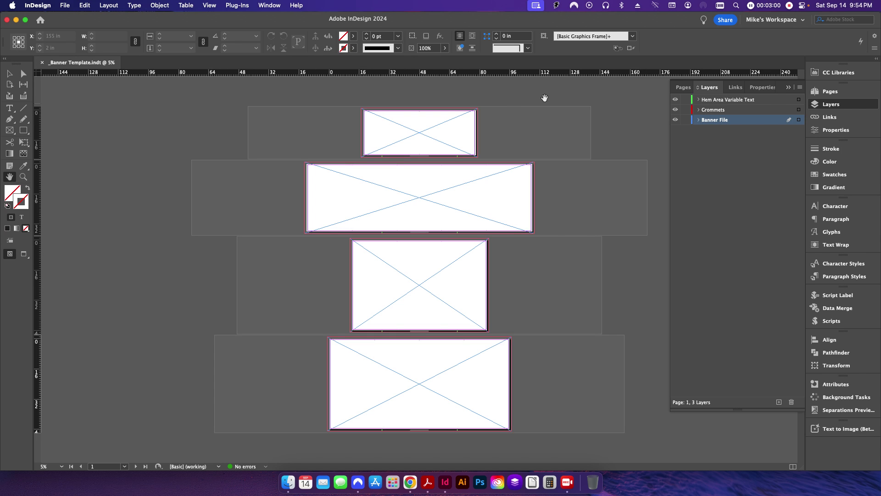
- Set the content type of the large placeholder frame on the topmost banner page to Graphic
{"action": "left_click", "coordinate": [29, 178]}
{"action": "left_click", "coordinate": [407, 131]}
{"action": "left_click", "coordinate": [470, 162]}
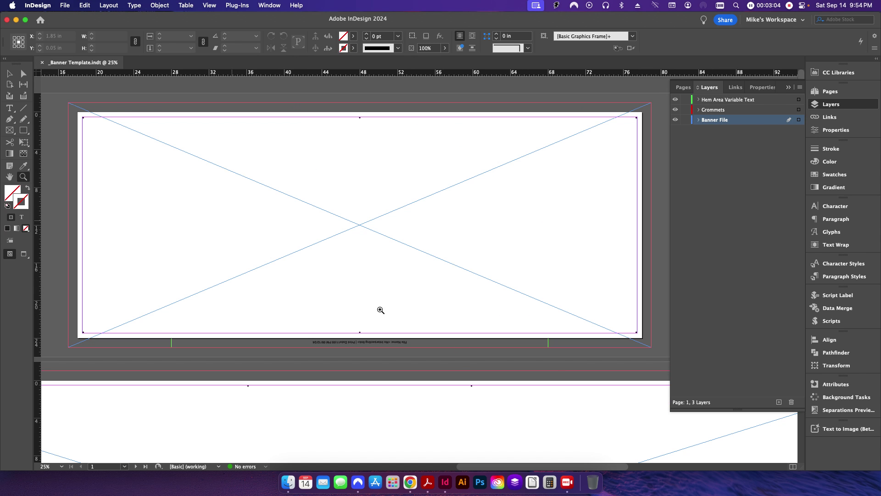
{"action": "left_click", "coordinate": [23, 142]}
{"action": "left_click", "coordinate": [8, 74]}
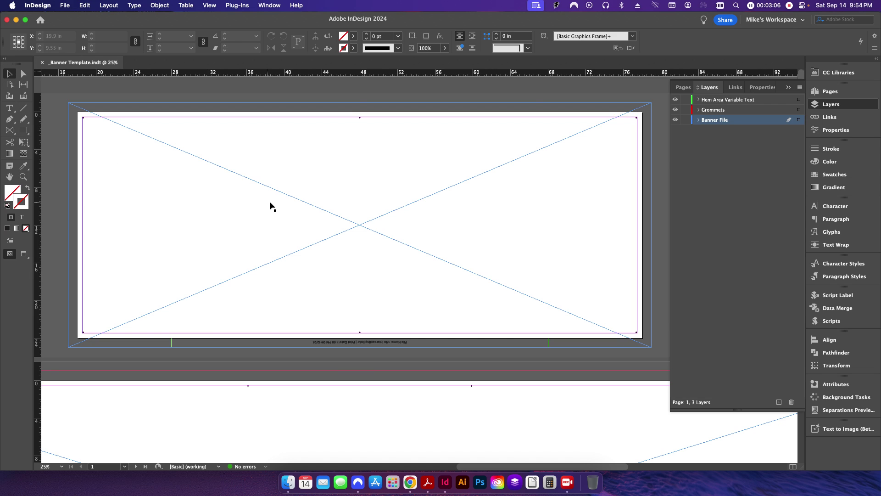
{"action": "left_click", "coordinate": [343, 206]}
{"action": "right_click", "coordinate": [343, 205]}
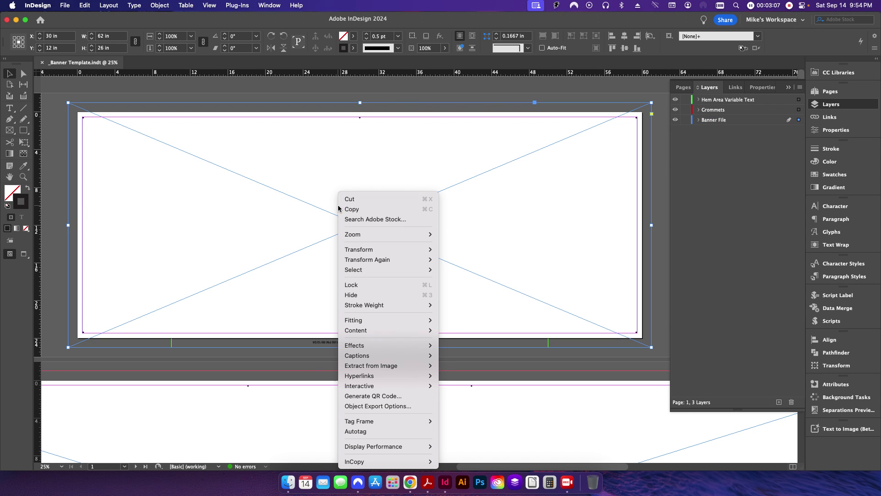
{"action": "left_click", "coordinate": [60, 188]}
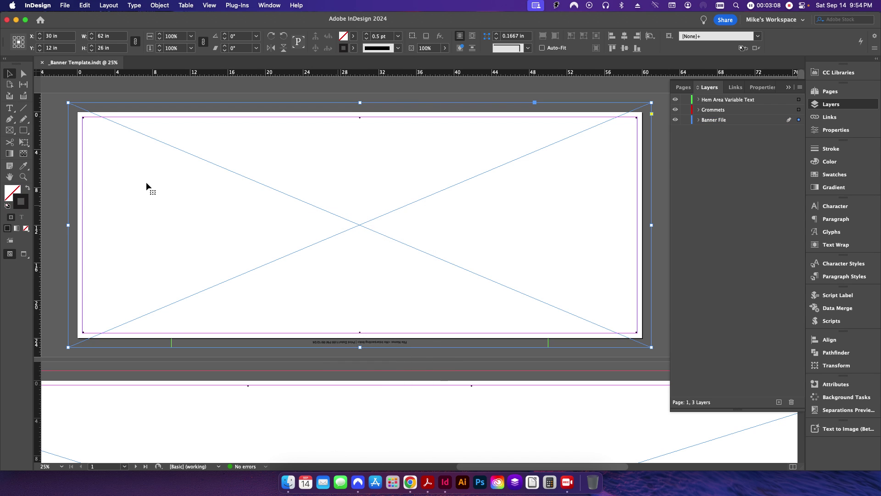
{"action": "right_click", "coordinate": [293, 257]}
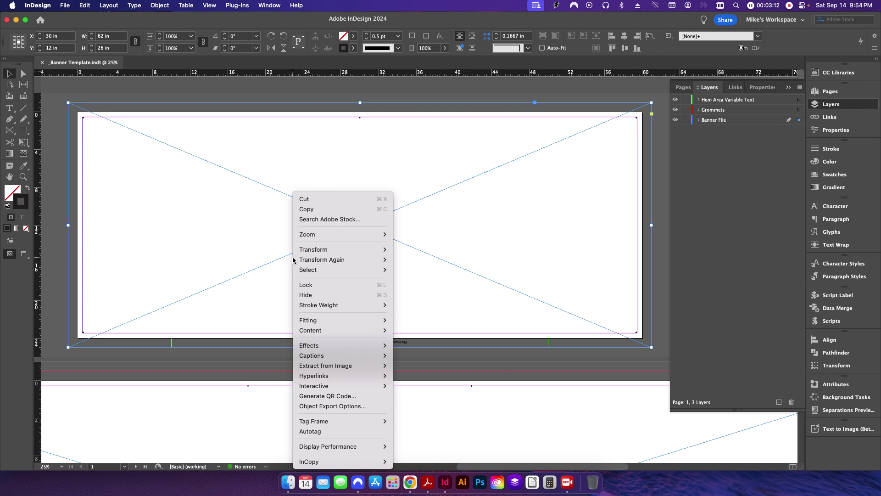
{"action": "mouse_move", "coordinate": [317, 334]}
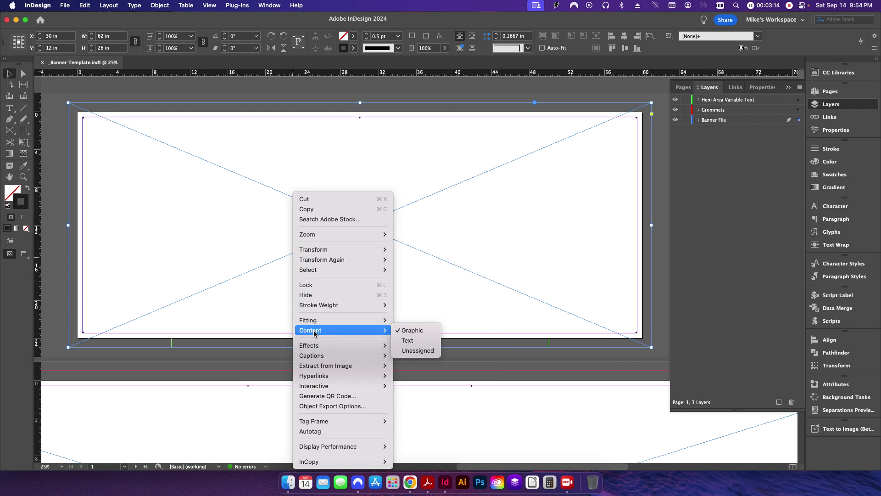
{"action": "left_click", "coordinate": [409, 332]}
{"action": "left_click", "coordinate": [61, 239]}
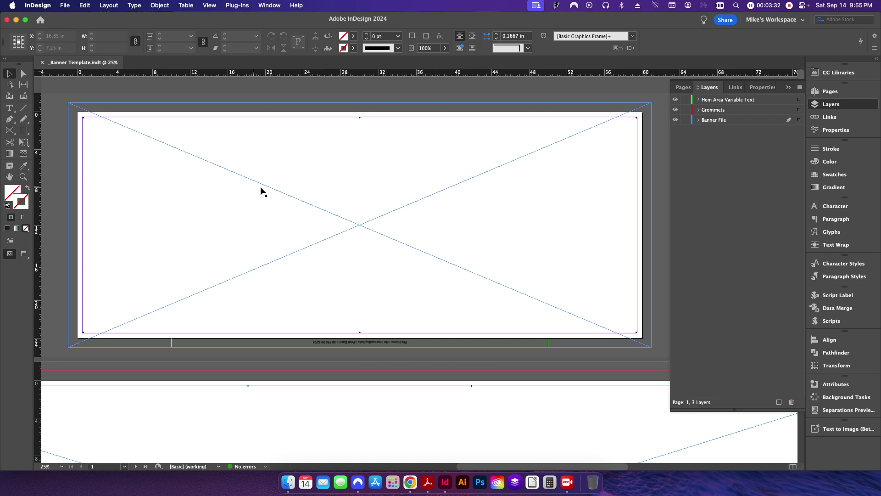
- Review the Frame Fitting Options of the placeholder frame, including the content fitting choices, and leave them without applying changes
{"action": "left_click", "coordinate": [316, 215]}
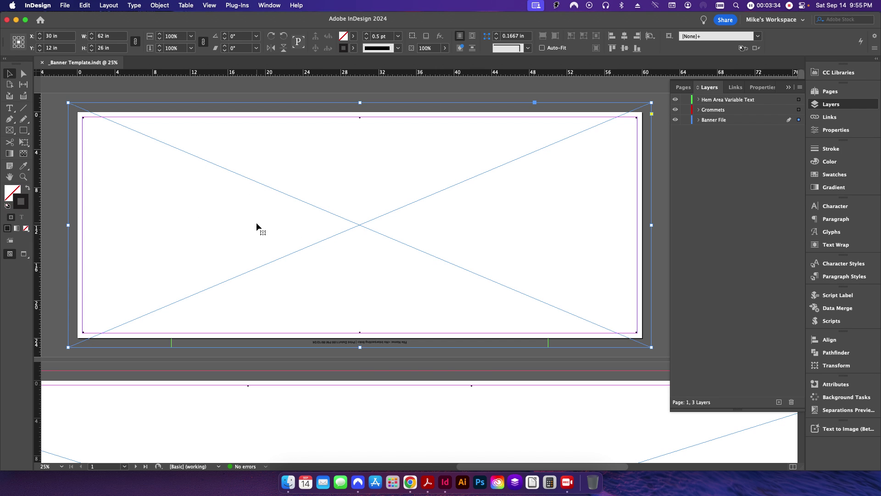
{"action": "right_click", "coordinate": [256, 224]}
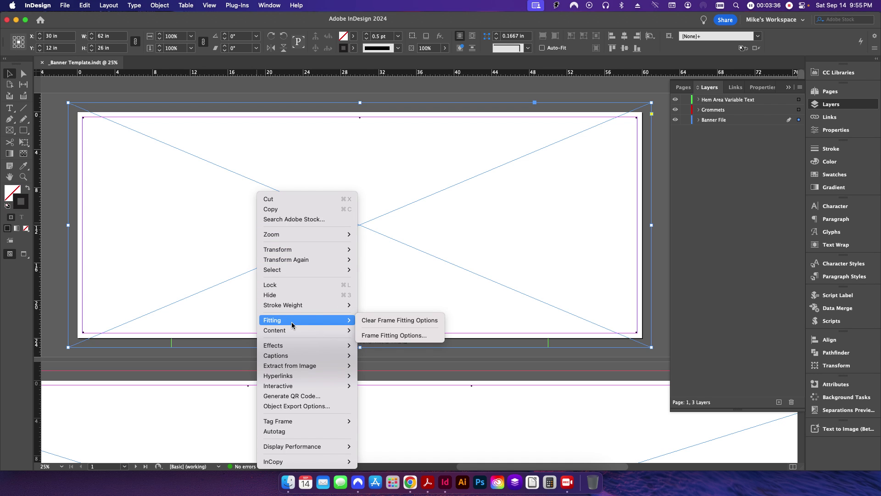
{"action": "mouse_move", "coordinate": [292, 321]}
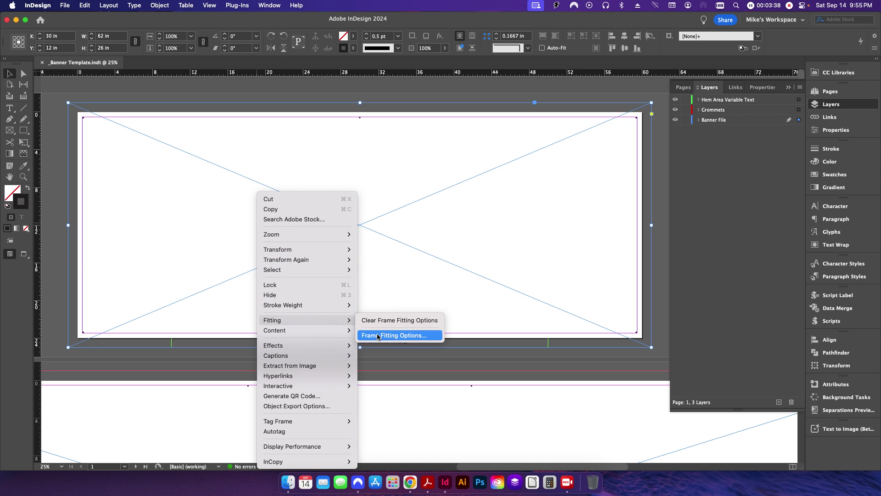
{"action": "left_click", "coordinate": [377, 335]}
{"action": "left_click", "coordinate": [424, 222]}
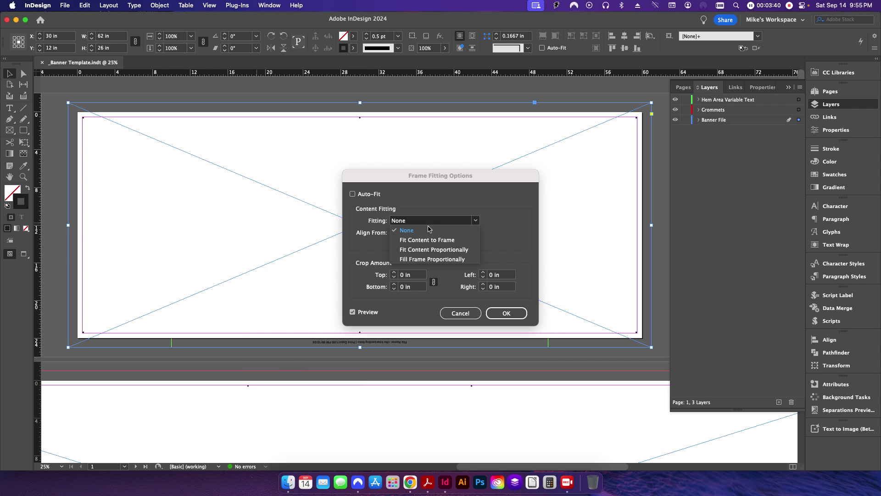
{"action": "left_click", "coordinate": [411, 225]}
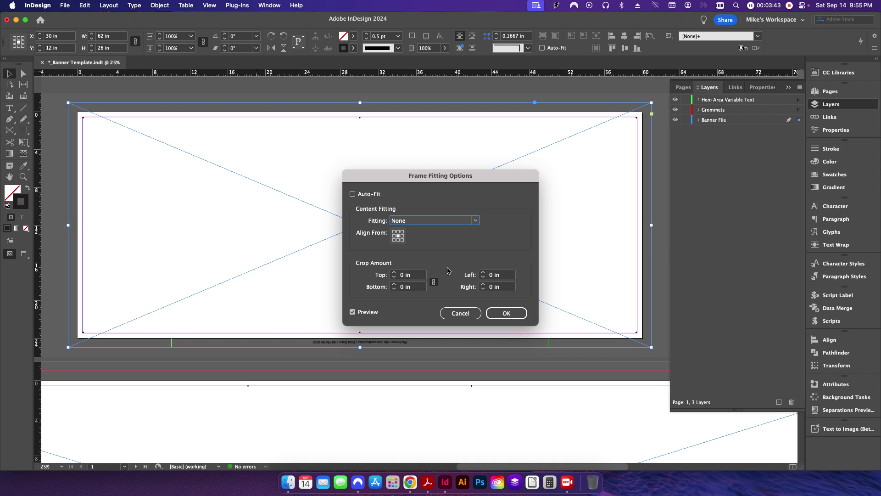
{"action": "left_click", "coordinate": [288, 482]}
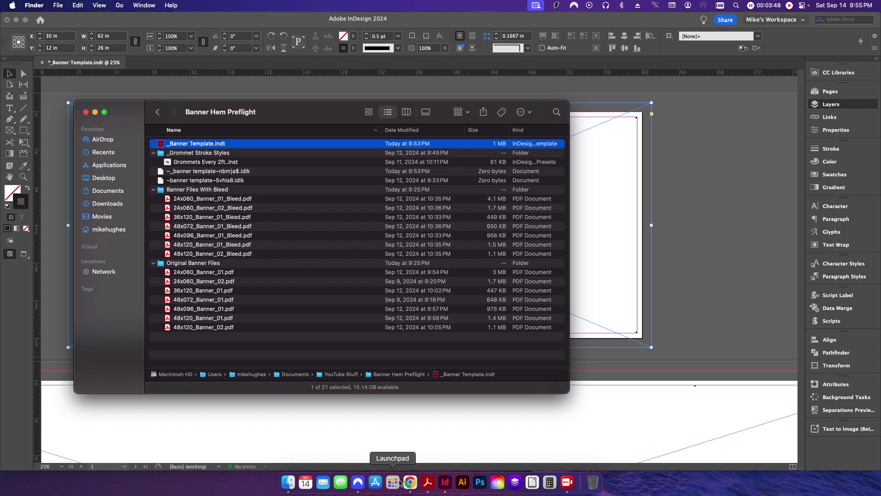
{"action": "left_click", "coordinate": [445, 482]}
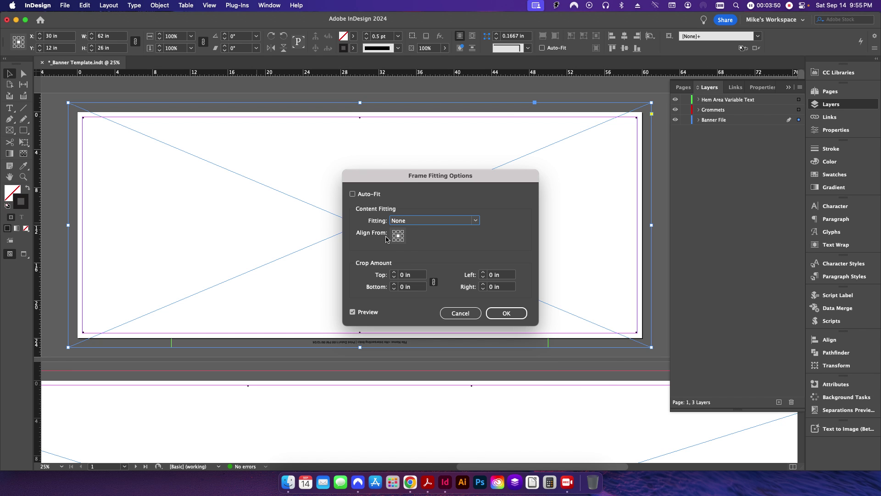
{"action": "left_click", "coordinate": [460, 313]}
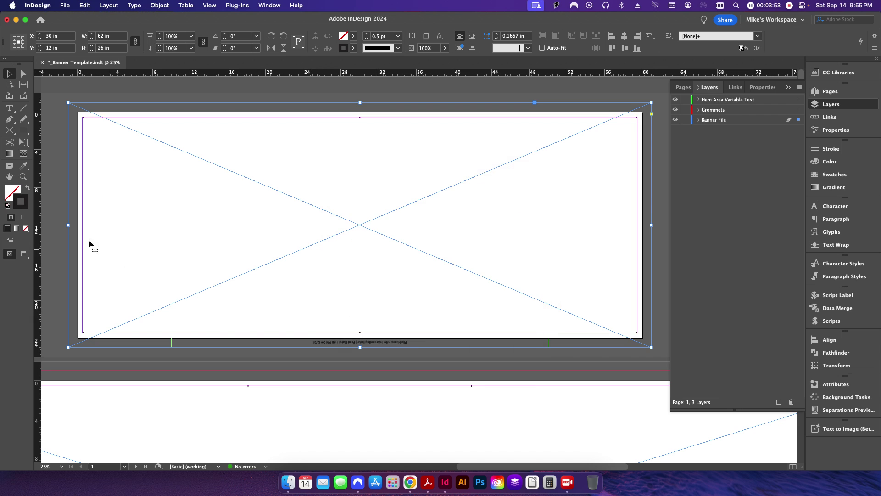
- Inspect the banner placeholder frame that extends into the bleed and the grommet frame just inside the page edge
{"action": "left_click", "coordinate": [54, 218]}
{"action": "left_click", "coordinate": [334, 342]}
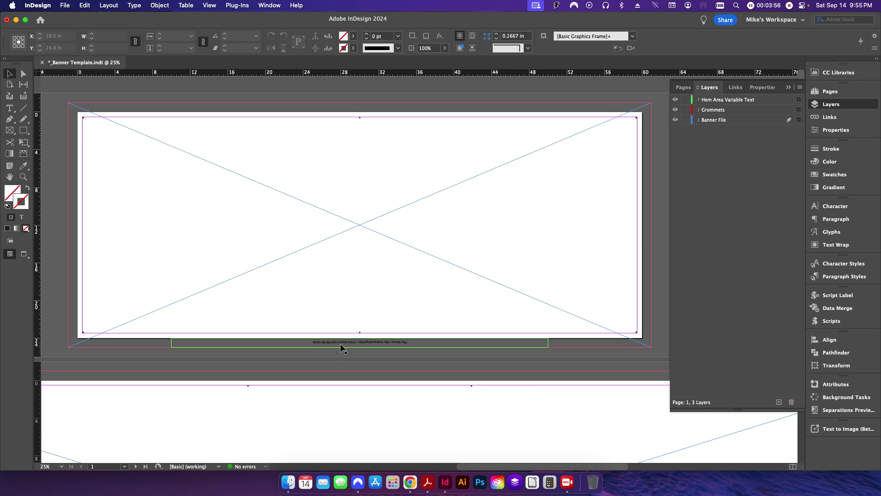
{"action": "left_click", "coordinate": [76, 182]}
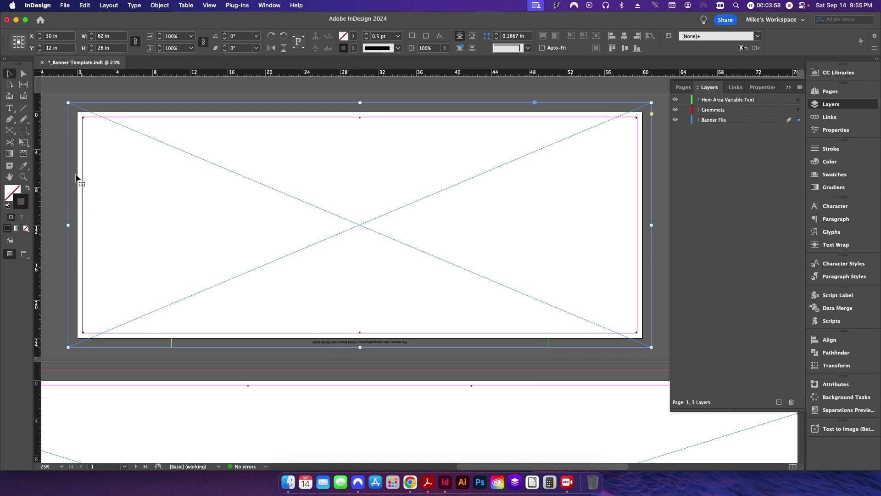
{"action": "left_click", "coordinate": [54, 213]}
{"action": "left_click", "coordinate": [82, 122]}
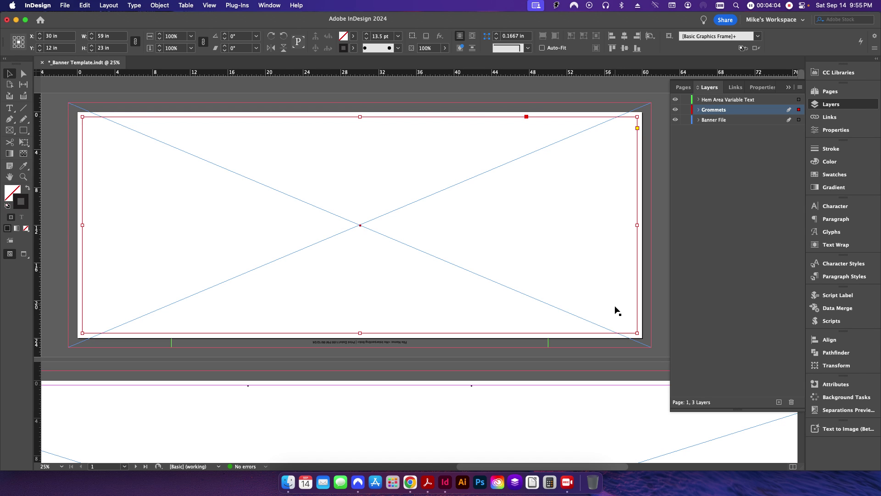
{"action": "left_click", "coordinate": [59, 131]}
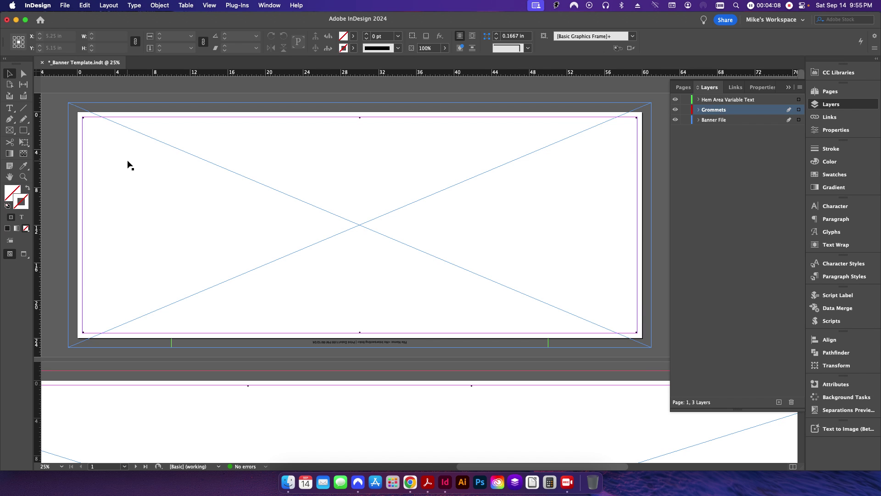
- Examine the upside-down file name and print date text frame in the hem area below the topmost banner
{"action": "left_click", "coordinate": [334, 345]}
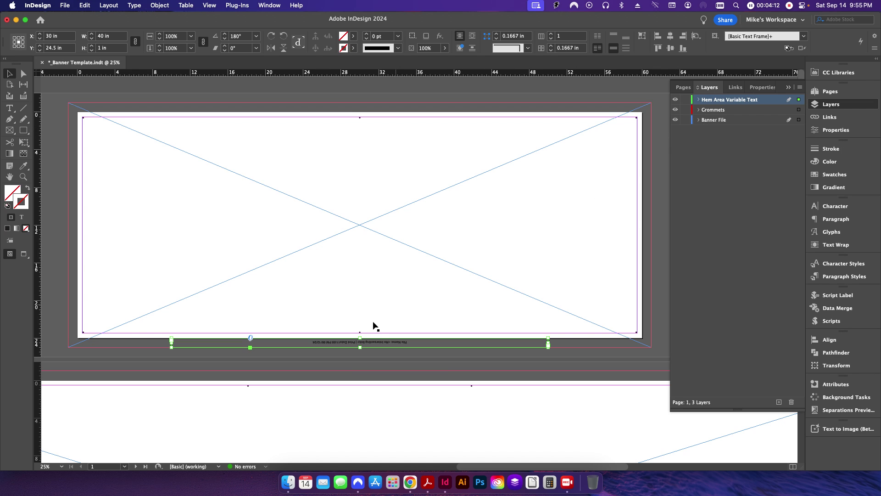
{"action": "left_click", "coordinate": [23, 177]}
{"action": "left_click", "coordinate": [388, 346]}
{"action": "left_click", "coordinate": [461, 271]}
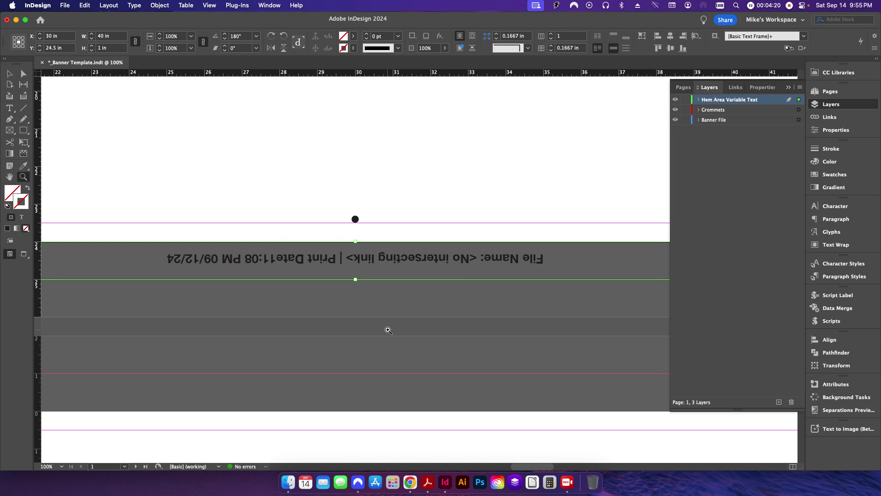
{"action": "key", "text": "super+0"}
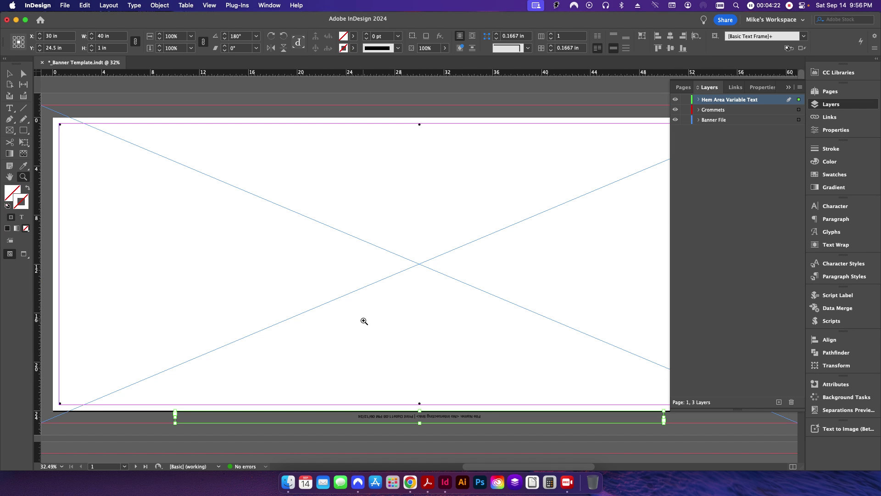
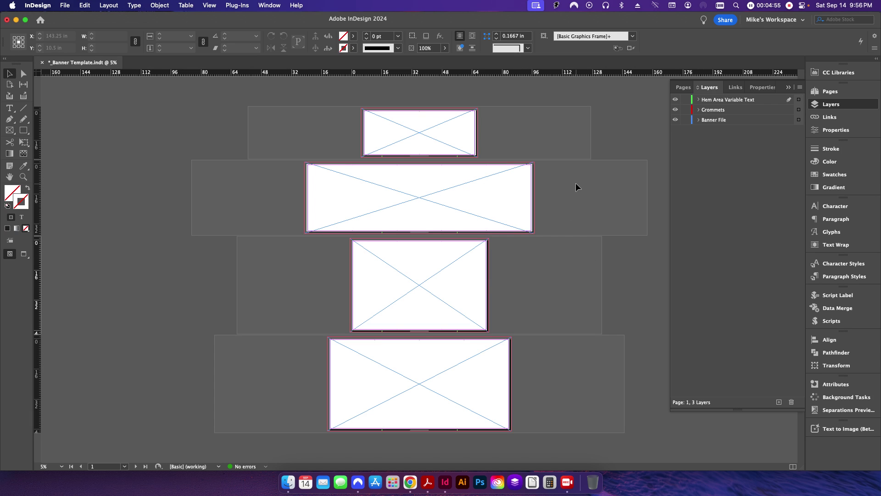
- Compare the template's existing page layout sizes with the 48x120 banner PDF in Finder's Banner Files With Bleed folder, and return to InDesign
{"action": "left_click", "coordinate": [820, 93]}
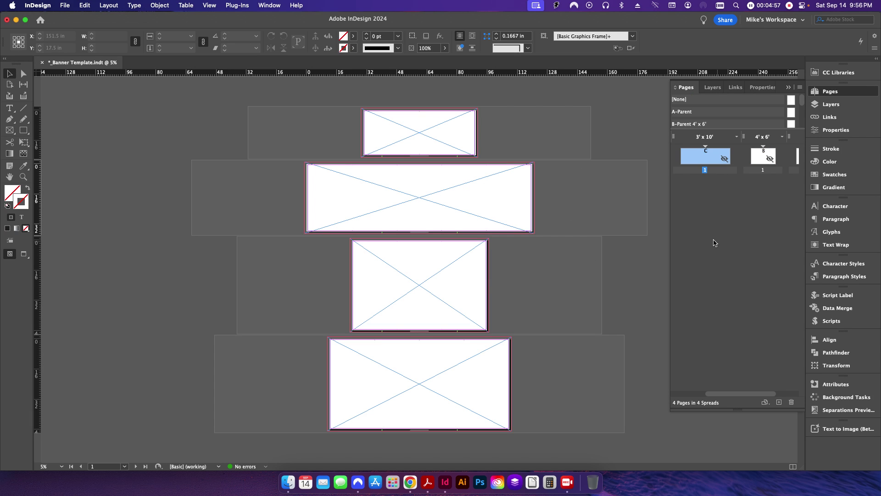
{"action": "left_click_drag", "start_coordinate": [719, 393], "coordinate": [690, 395]}
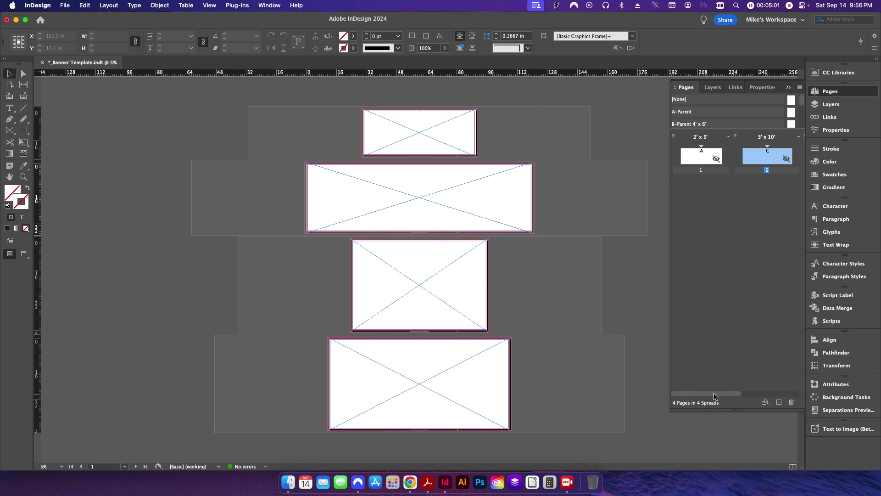
{"action": "left_click_drag", "start_coordinate": [714, 396], "coordinate": [767, 396]}
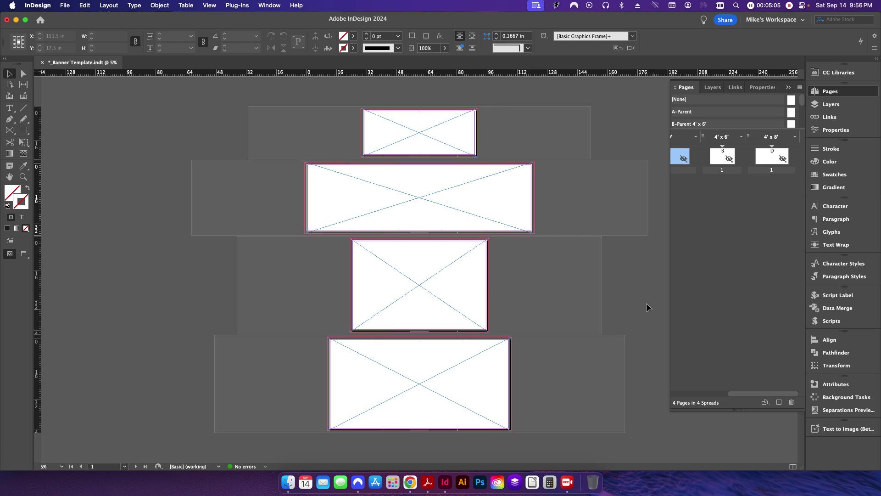
{"action": "left_click", "coordinate": [289, 482]}
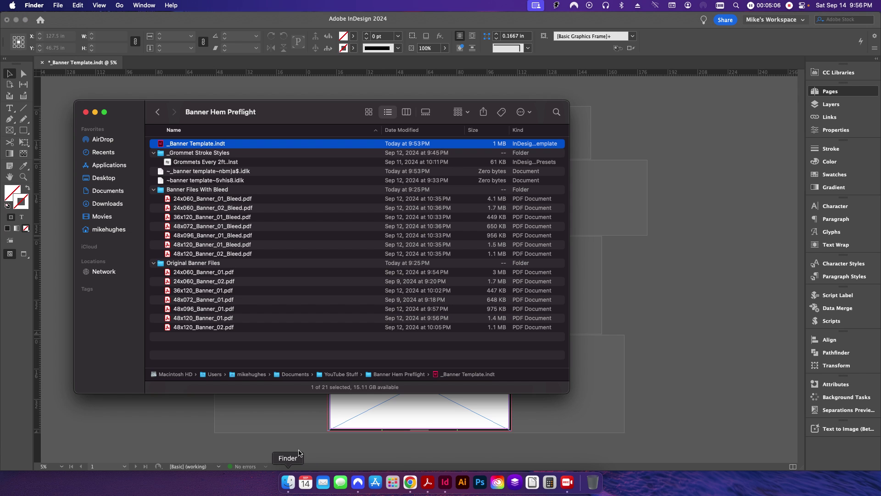
{"action": "left_click", "coordinate": [180, 245]}
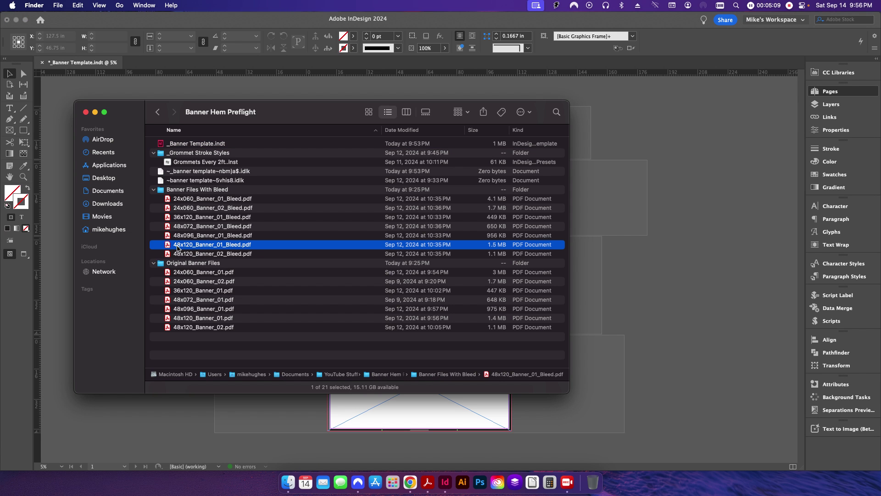
{"action": "left_click", "coordinate": [271, 409]}
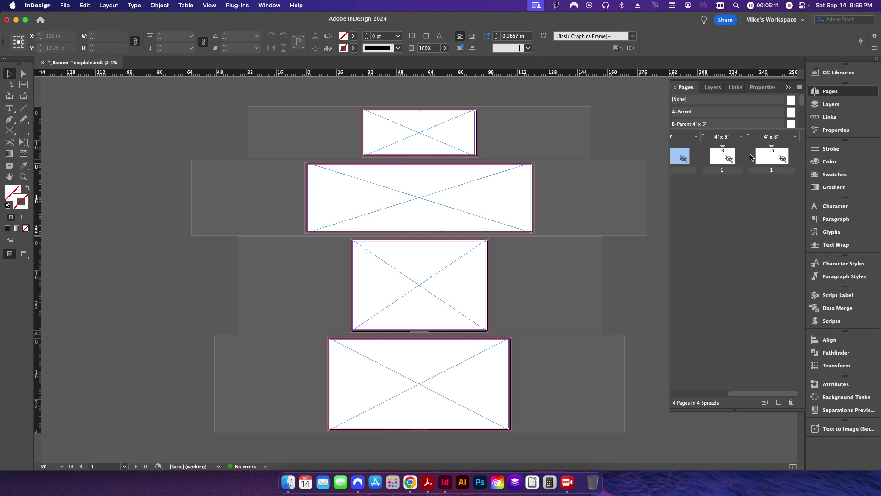
- Start an alternate layout named 4' x 10' with the 4' x 8' layout as its source pages
{"action": "left_click_drag", "start_coordinate": [748, 394], "coordinate": [776, 394]}
{"action": "left_click", "coordinate": [800, 88]}
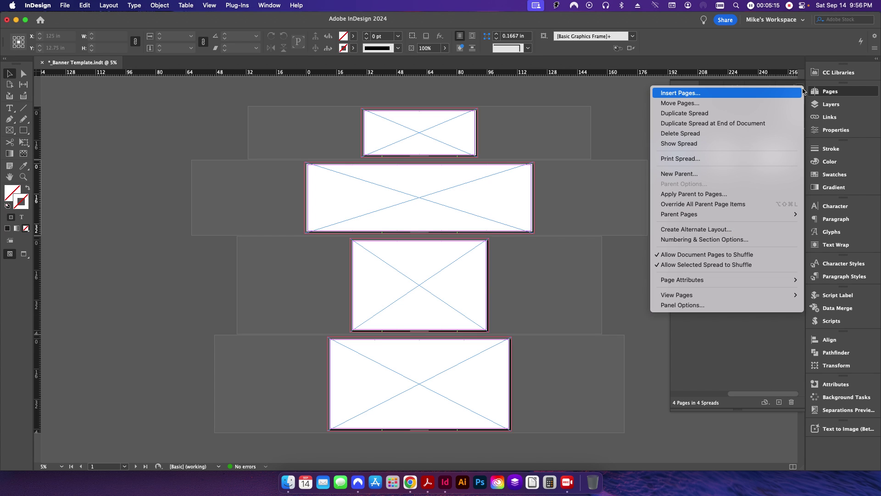
{"action": "left_click", "coordinate": [697, 230]}
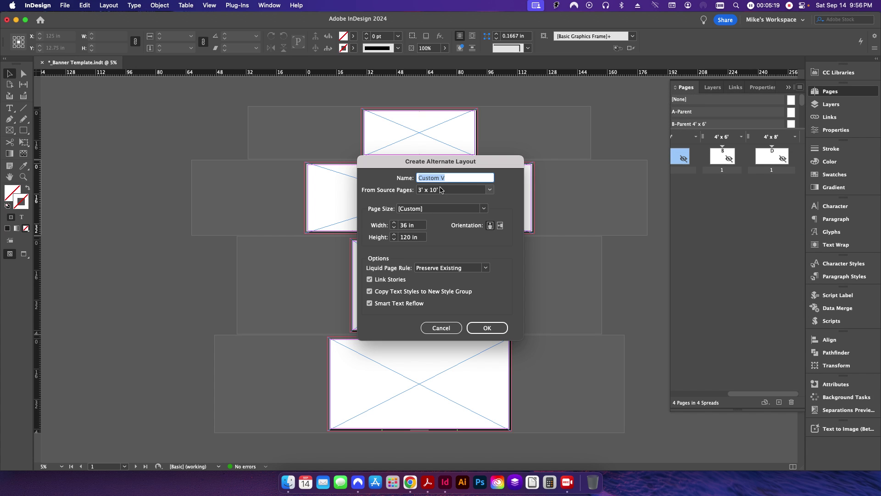
{"action": "type", "text": "4' x 10"}
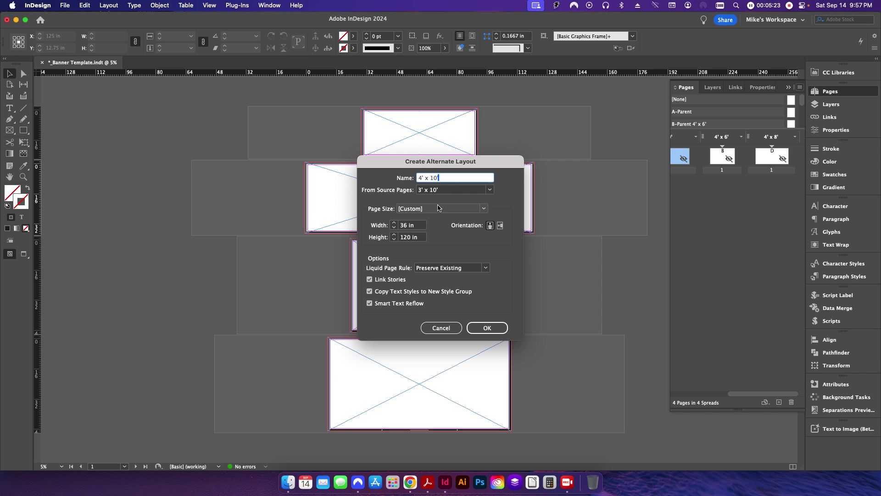
{"action": "left_click", "coordinate": [437, 191]}
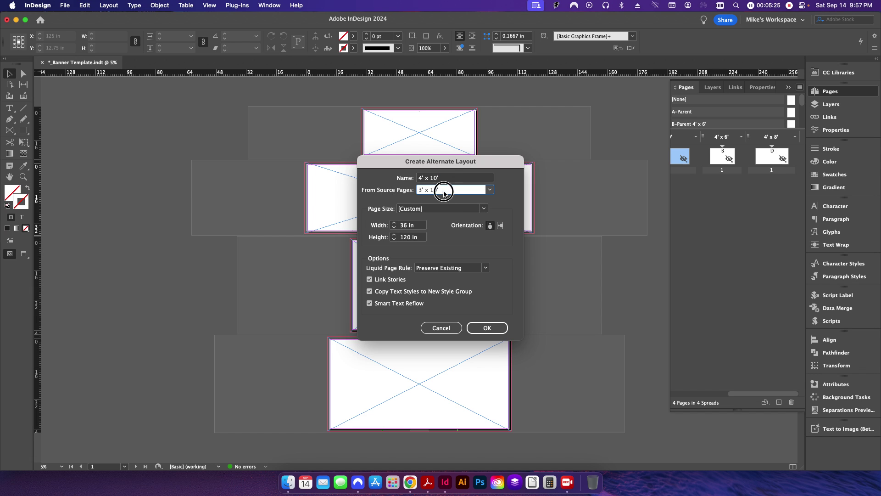
{"action": "left_click", "coordinate": [490, 190]}
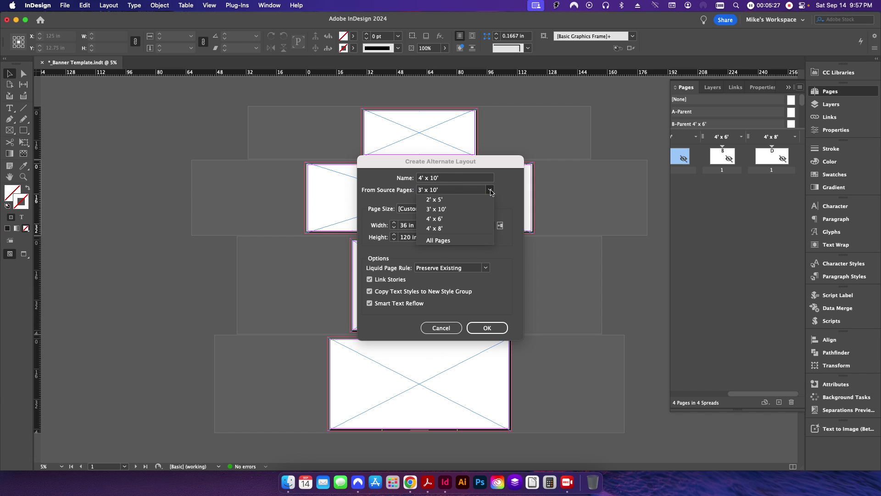
{"action": "left_click", "coordinate": [470, 202]}
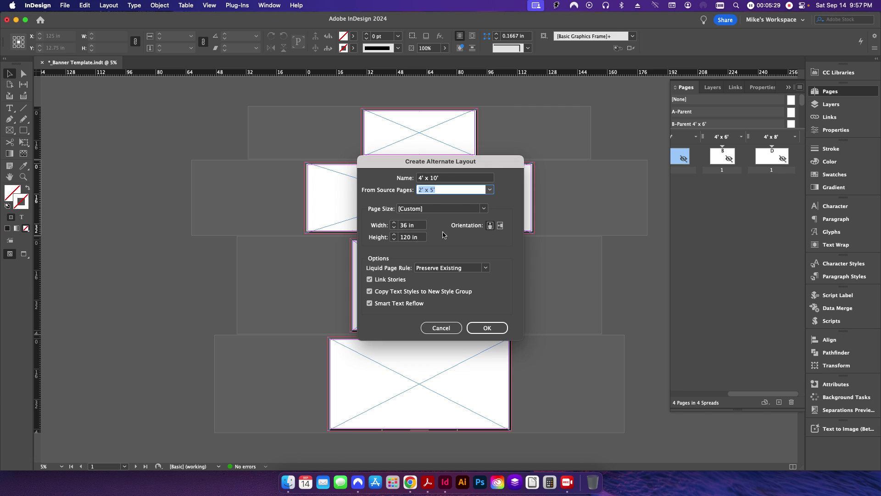
{"action": "left_click", "coordinate": [490, 189]}
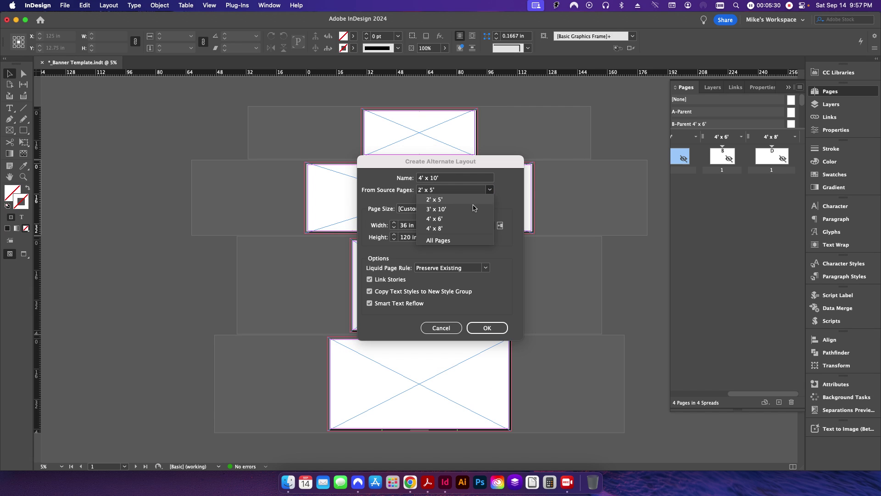
{"action": "left_click", "coordinate": [449, 229]}
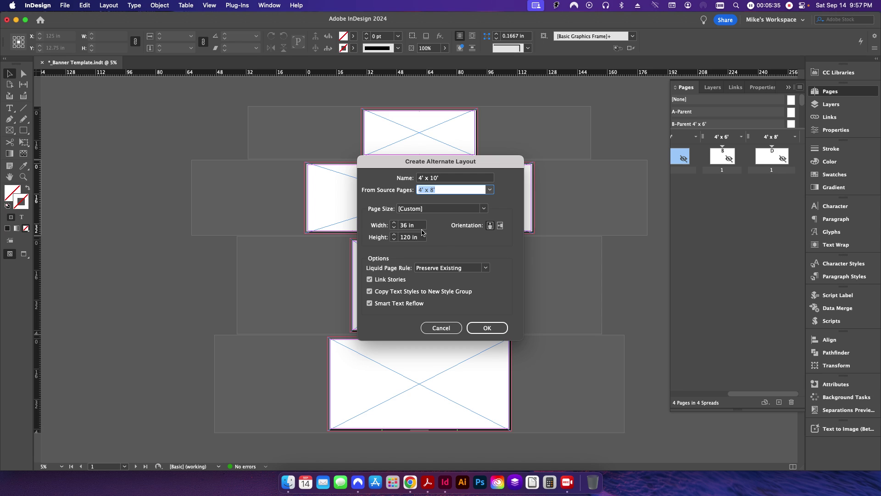
- Set the alternate layout's page size to 120 in wide by 48 in high and create it with Smart Text Reflow enabled
{"action": "key", "text": "Tab"}
{"action": "type", "text": "120"}
{"action": "key", "text": "Tab"}
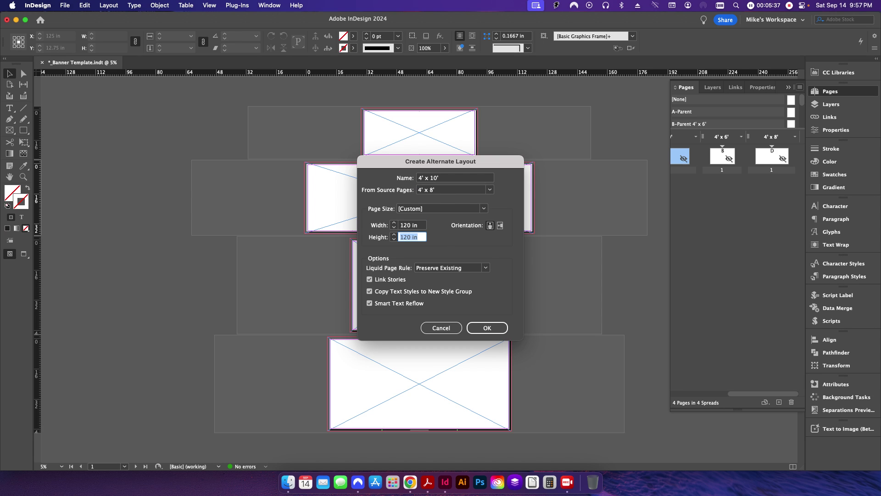
{"action": "type", "text": "48"}
{"action": "key", "text": "Tab"}
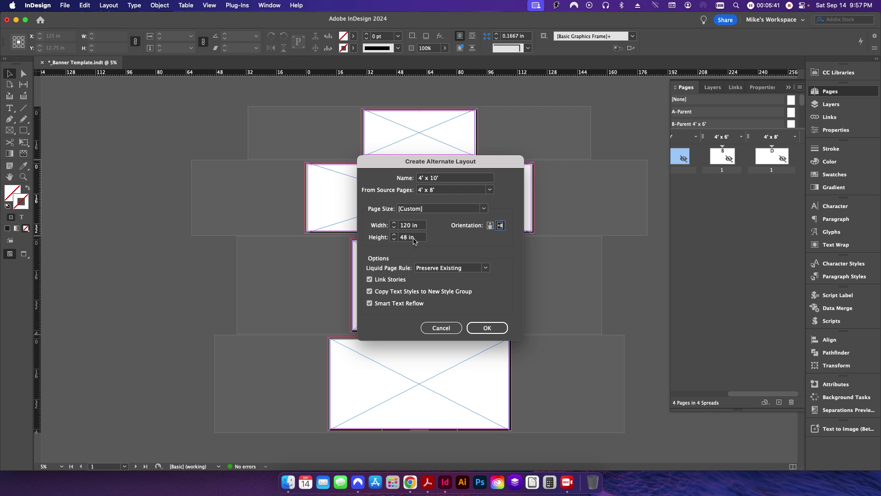
{"action": "left_click", "coordinate": [370, 303]}
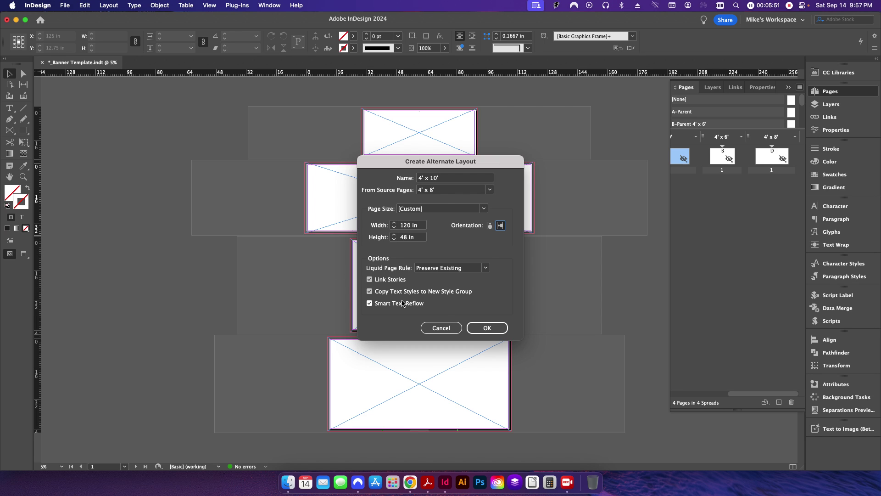
{"action": "left_click", "coordinate": [488, 328]}
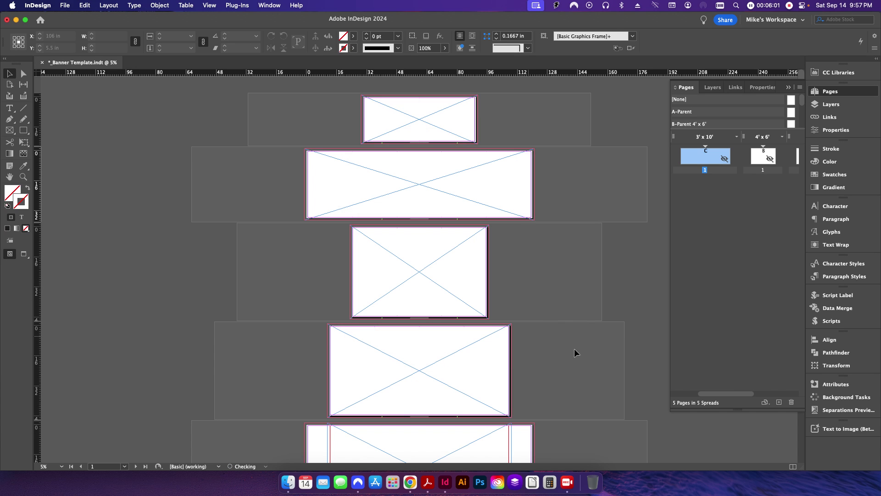
- Review the new 4' x 10' layout's name and page alongside the other banner layouts, leaving the name as it is
{"action": "left_click_drag", "start_coordinate": [707, 394], "coordinate": [781, 395]}
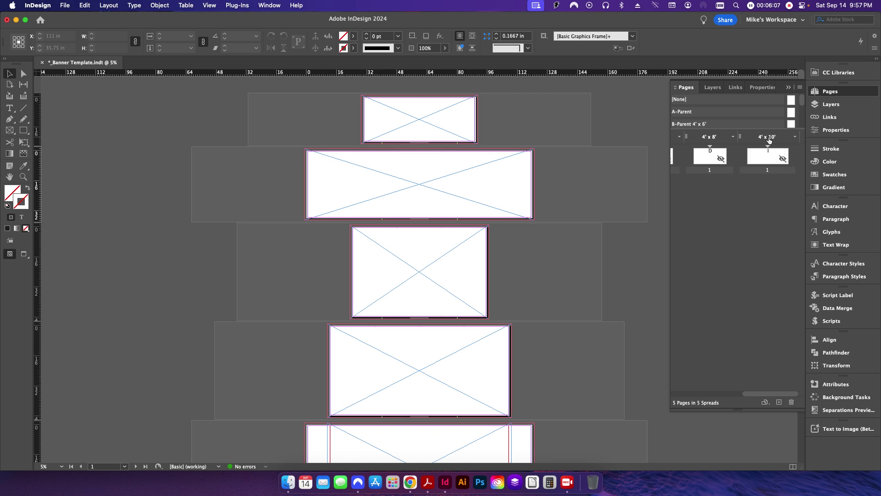
{"action": "double_click", "coordinate": [770, 137]}
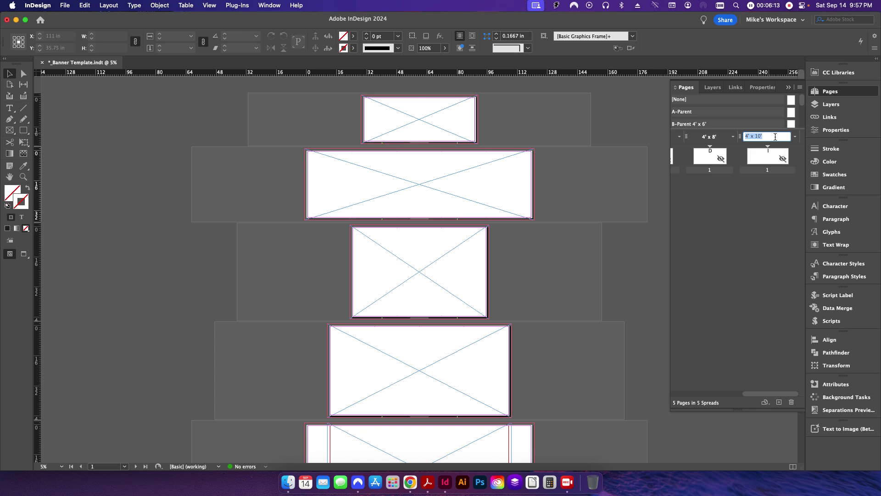
{"action": "left_click", "coordinate": [748, 205]}
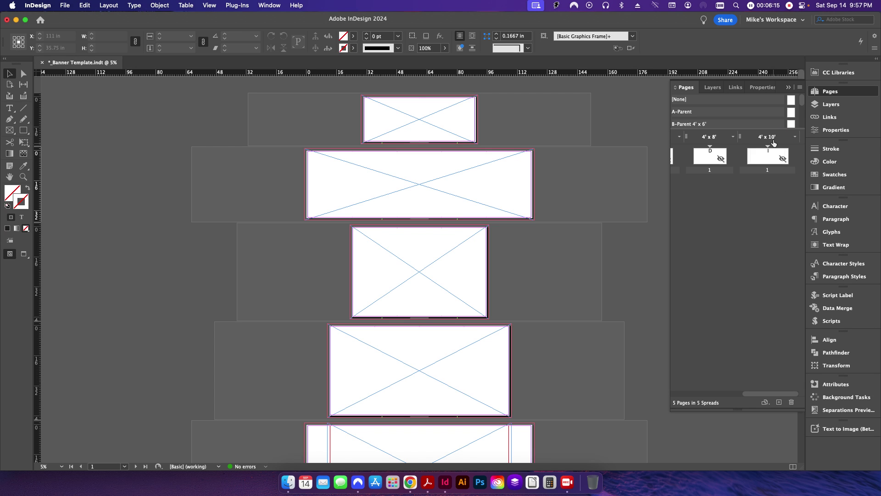
{"action": "mouse_move", "coordinate": [764, 394]}
{"action": "left_mouse_down"}
{"action": "mouse_move", "coordinate": [739, 393]}
{"action": "mouse_move", "coordinate": [764, 394]}
{"action": "left_mouse_up"}
{"action": "scroll", "coordinate": [555, 376], "scroll_direction": "down", "scroll_amount": 3}
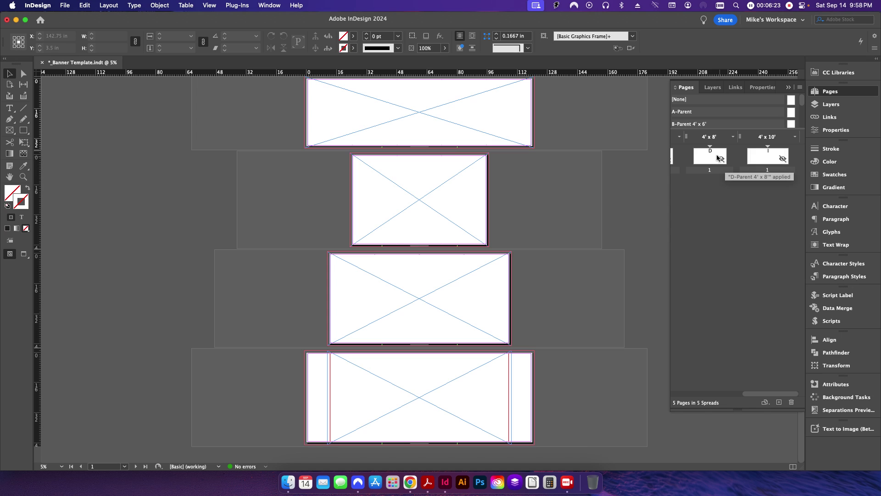
{"action": "left_click", "coordinate": [726, 394]}
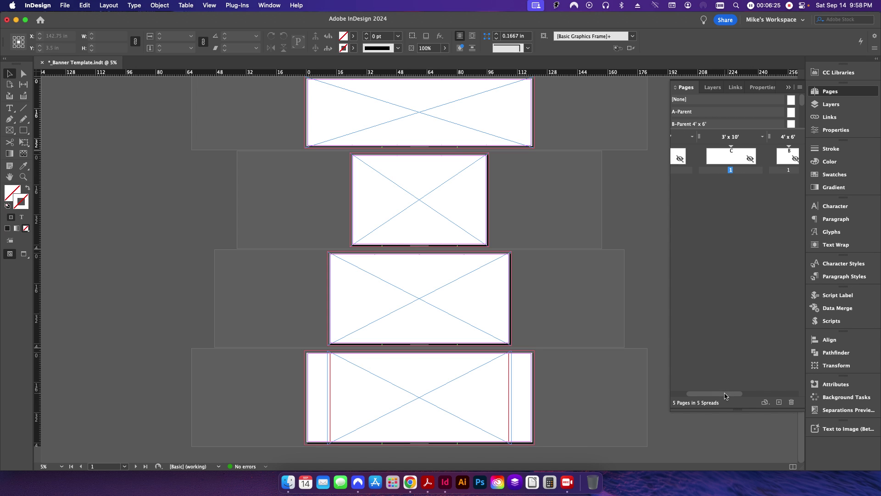
{"action": "left_click_drag", "start_coordinate": [698, 393], "coordinate": [675, 394]}
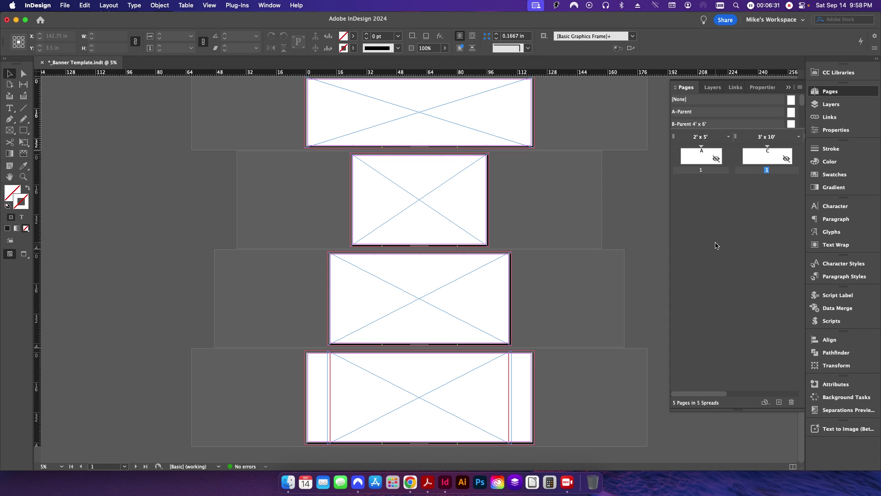
- Show the hidden 2' x 5' banner spread, and hide it again
{"action": "right_click", "coordinate": [695, 159]}
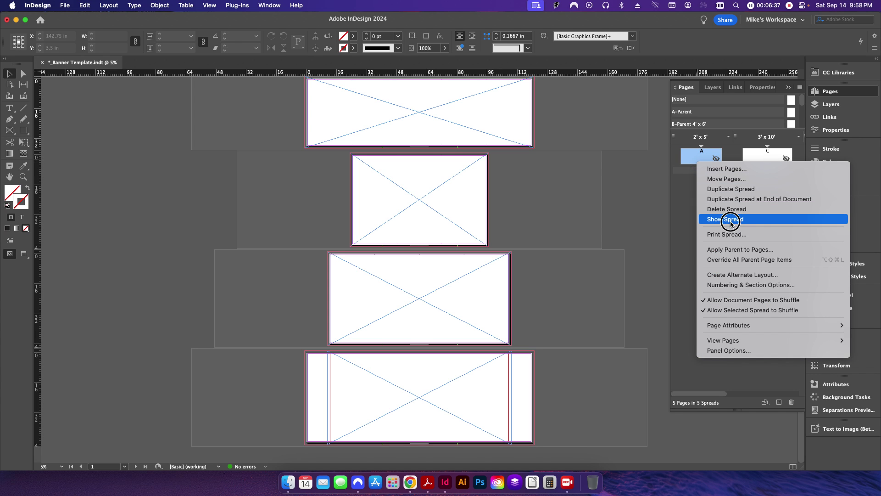
{"action": "left_click", "coordinate": [732, 220]}
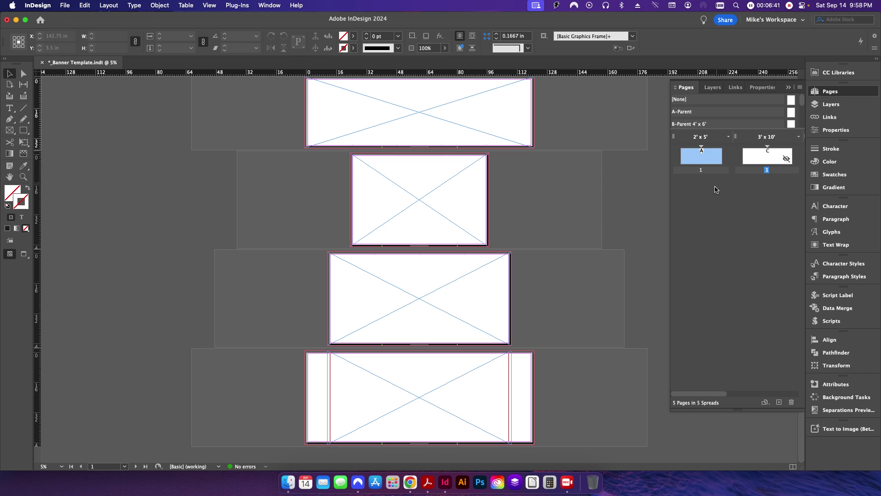
{"action": "right_click", "coordinate": [717, 161]}
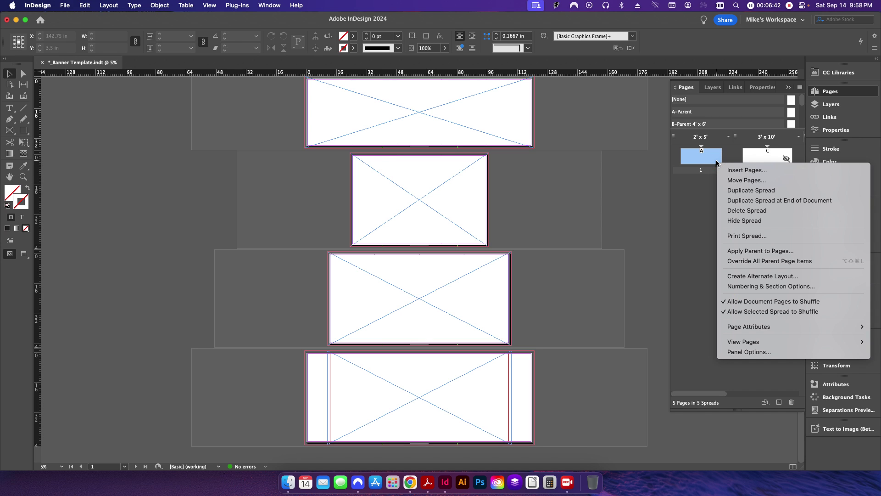
{"action": "left_click", "coordinate": [740, 220]}
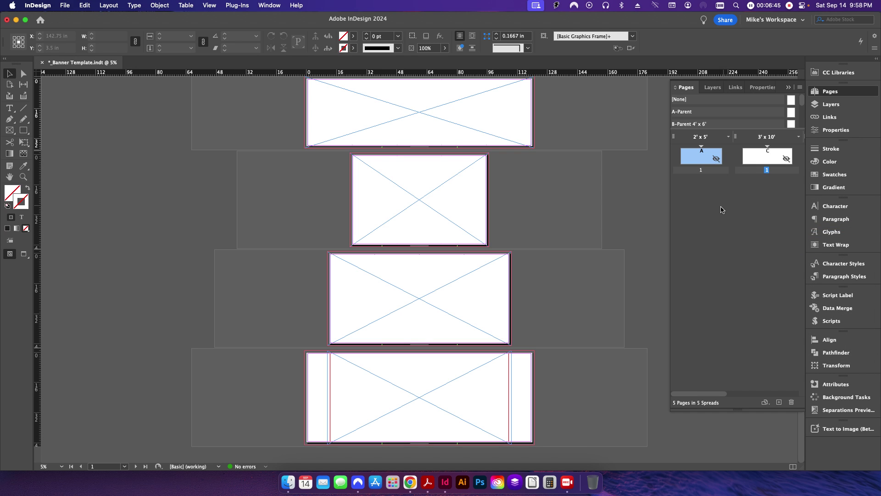
- Look over the layouts from 2' x 5' to 4' x 10' and show the hidden 2' x 5' banner spread
{"action": "scroll", "coordinate": [604, 228], "scroll_direction": "up", "scroll_amount": 3}
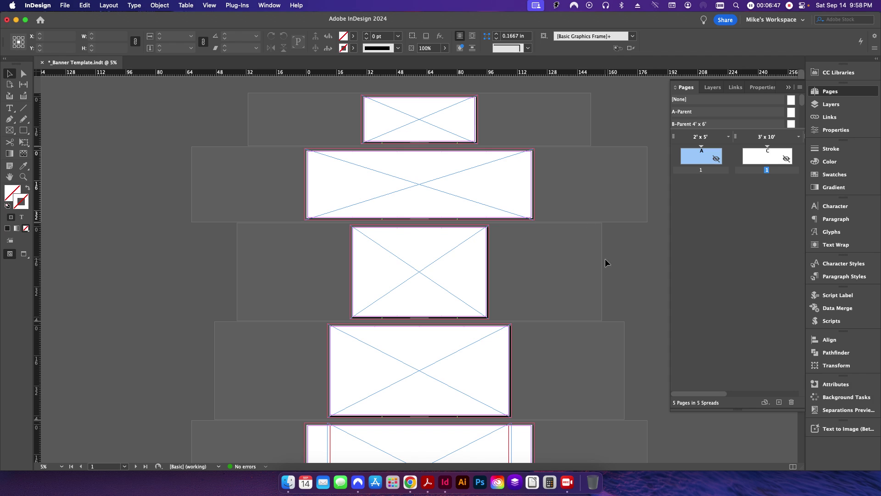
{"action": "left_click", "coordinate": [711, 251]}
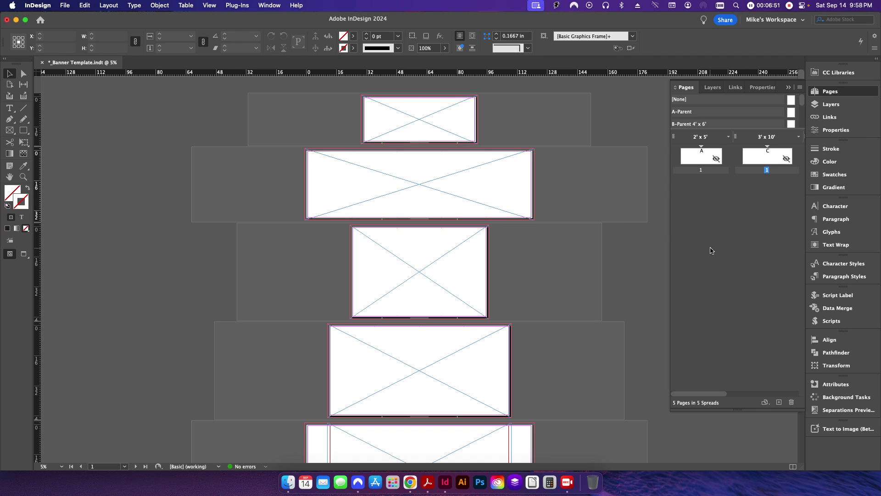
{"action": "left_click_drag", "start_coordinate": [697, 394], "coordinate": [791, 394]}
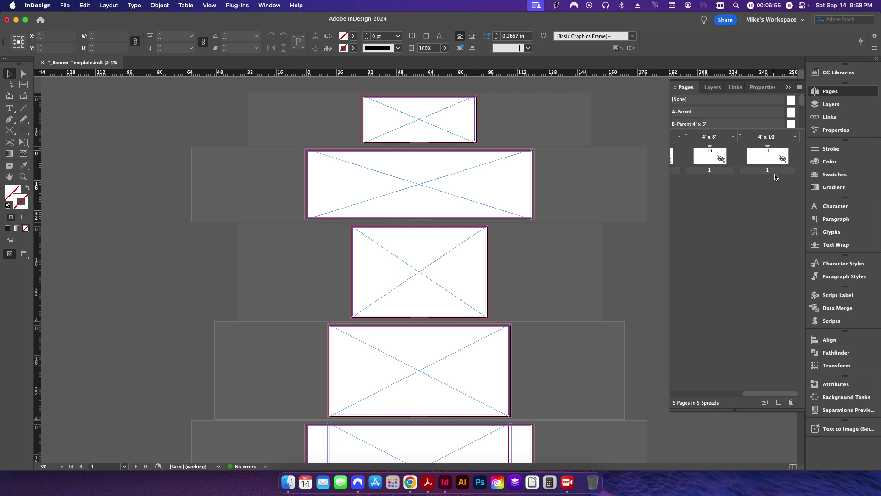
{"action": "left_click_drag", "start_coordinate": [763, 393], "coordinate": [691, 394]}
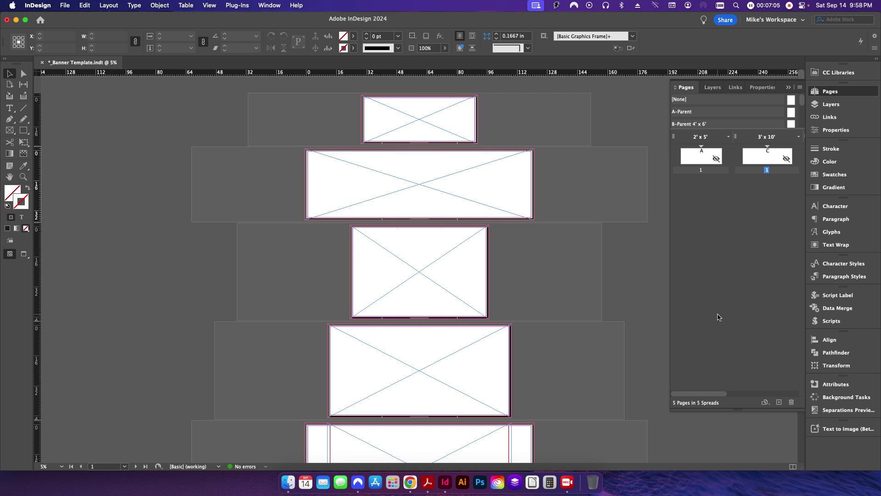
{"action": "left_click", "coordinate": [705, 155]}
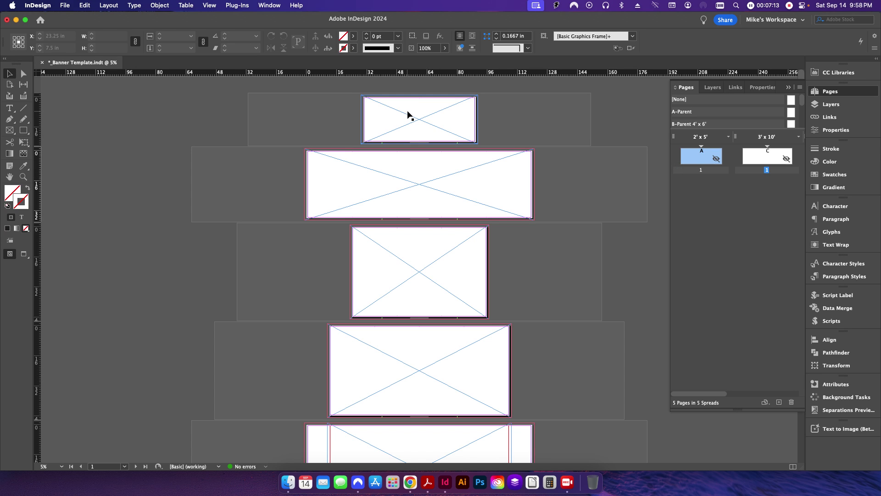
{"action": "right_click", "coordinate": [690, 160]}
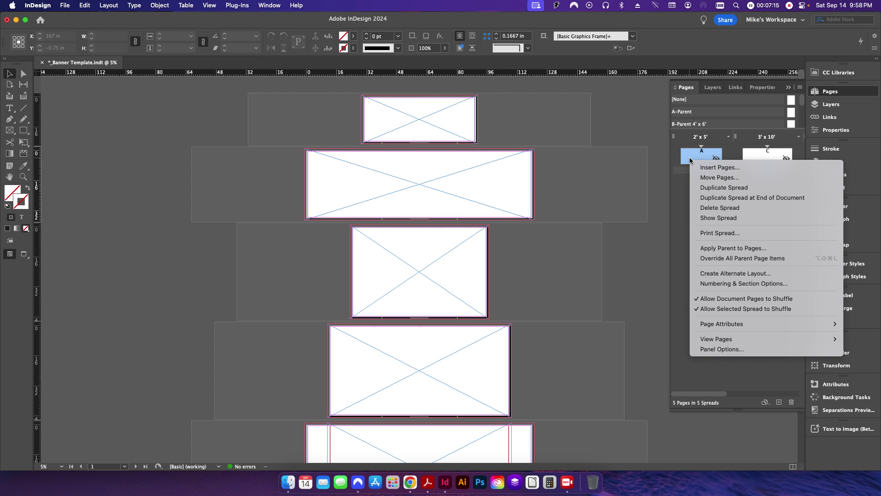
{"action": "left_click", "coordinate": [707, 217]}
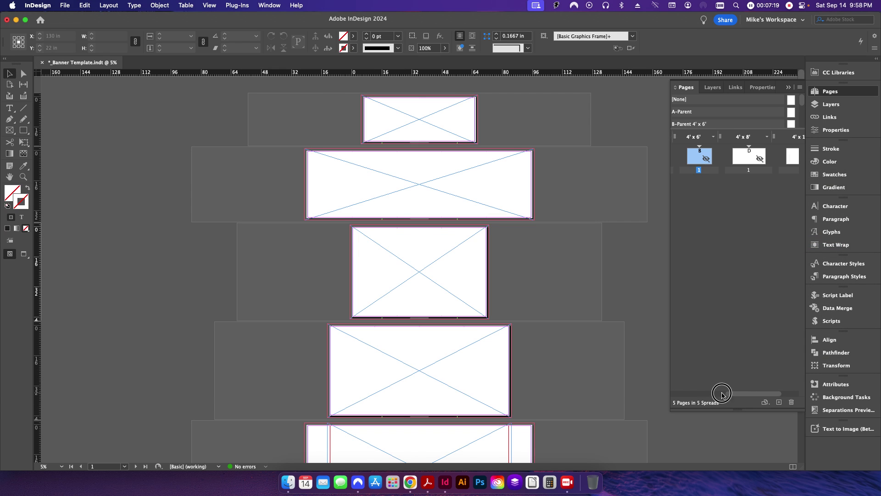
- Hide the 2' x 5' banner spread again
{"action": "left_click", "coordinate": [592, 270]}
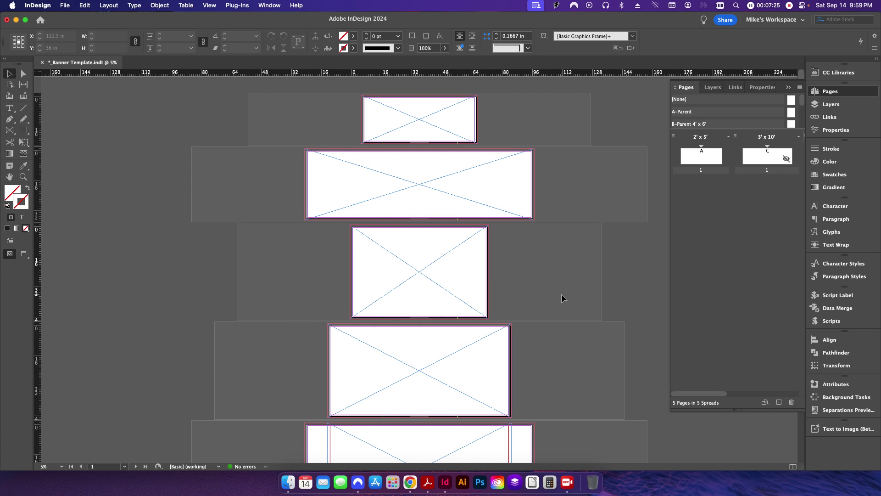
{"action": "right_click", "coordinate": [708, 155]}
{"action": "left_click", "coordinate": [597, 292]}
- Examine the 4' x 10' page and its graphic frame up close, leaving nothing selected
{"action": "left_click_drag", "start_coordinate": [710, 394], "coordinate": [808, 396]}
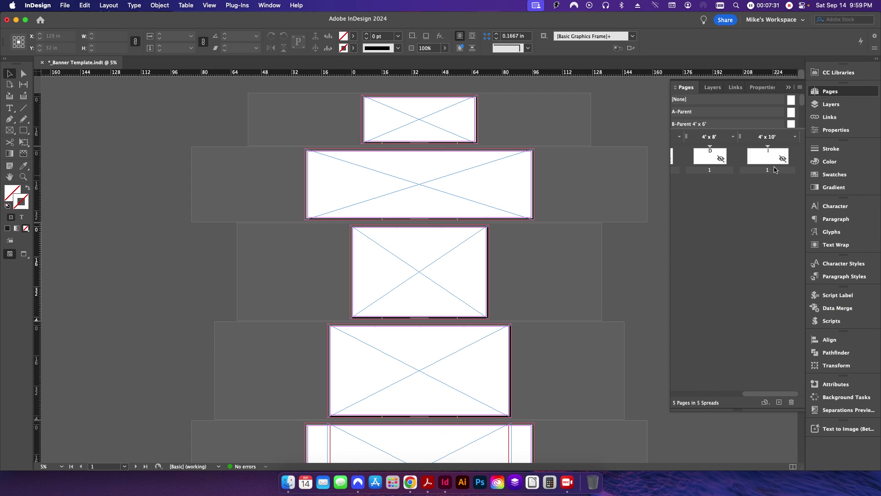
{"action": "double_click", "coordinate": [775, 170]}
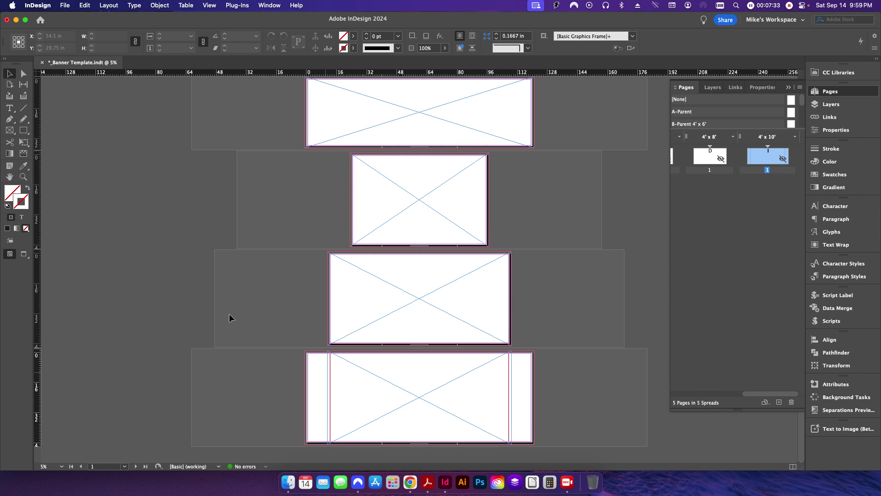
{"action": "left_click", "coordinate": [23, 176]}
{"action": "left_click", "coordinate": [455, 424]}
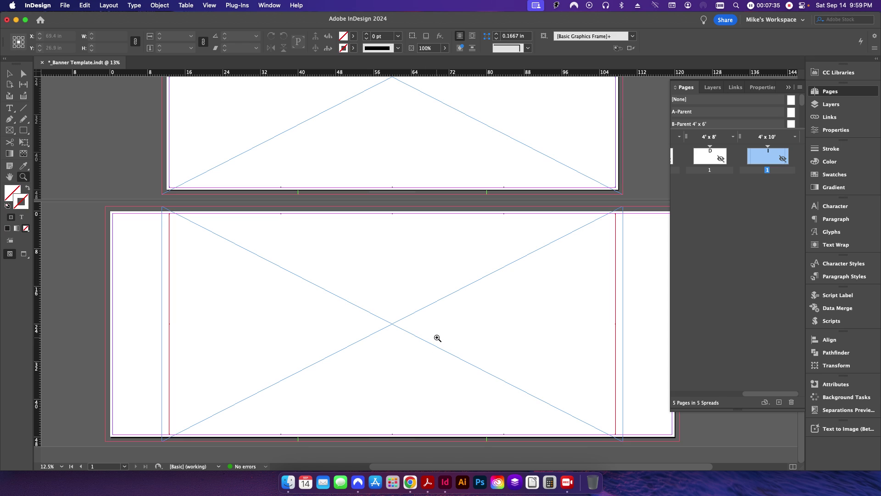
{"action": "left_click", "coordinate": [9, 74]}
{"action": "left_click", "coordinate": [299, 322]}
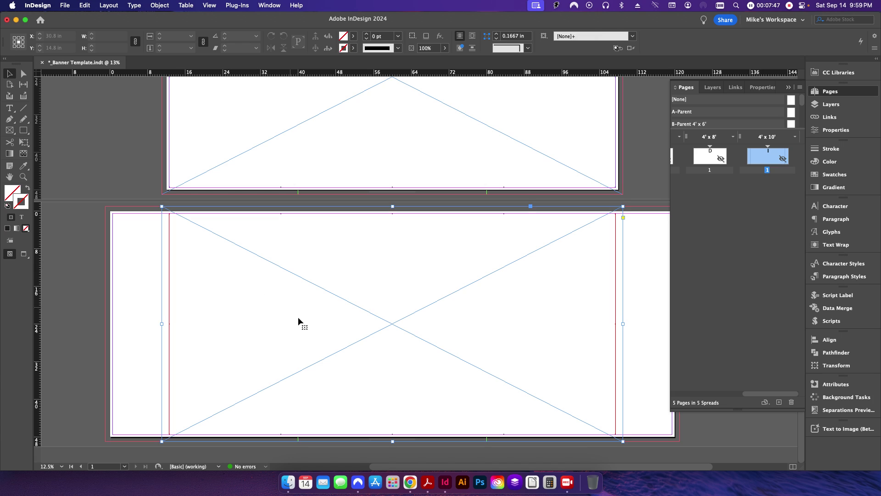
{"action": "left_click", "coordinate": [332, 447]}
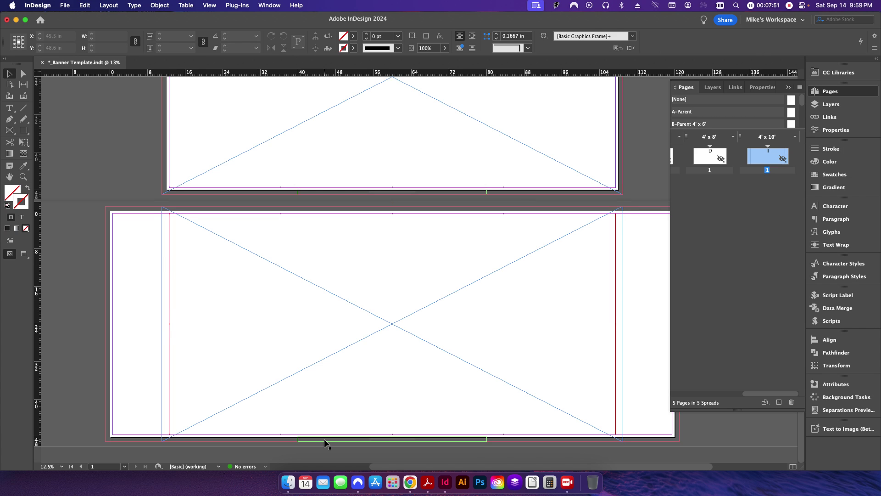
- Move the text frame from the 4' x 10' banner's bottom bleed up onto the page, and return it to the bleed at Y 48.5 in
{"action": "left_click", "coordinate": [354, 439]}
{"action": "left_click_drag", "start_coordinate": [363, 442], "coordinate": [367, 370]}
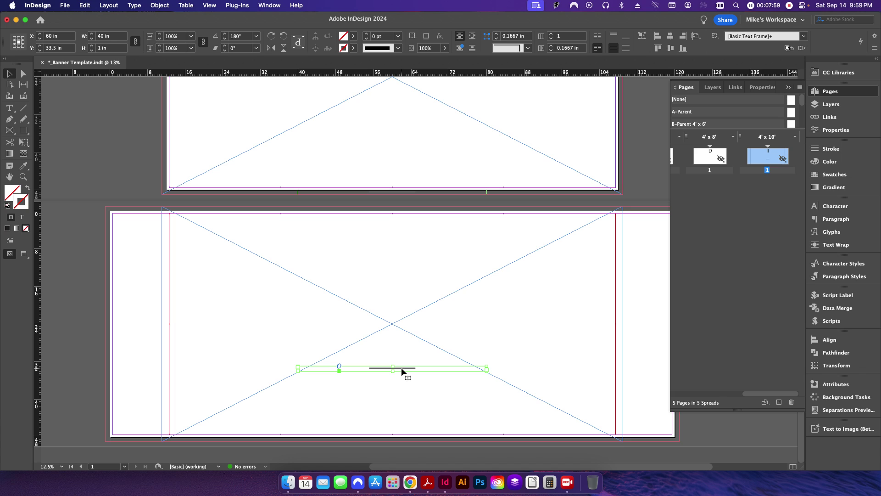
{"action": "left_click_drag", "start_coordinate": [404, 372], "coordinate": [408, 442]}
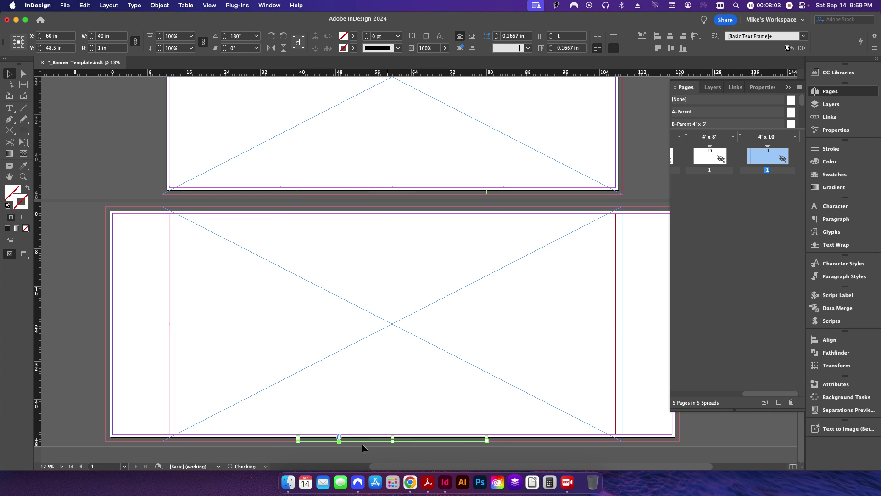
{"action": "left_click", "coordinate": [353, 449]}
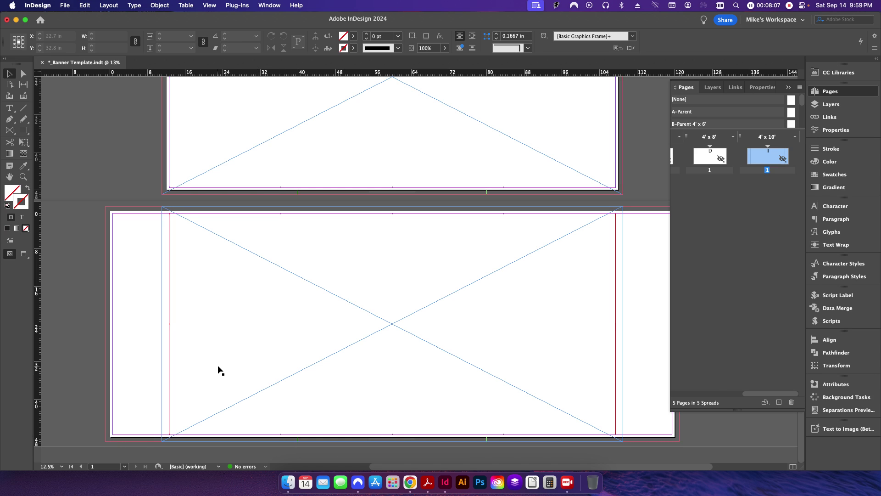
- Widen the 4' x 10' page's graphic frame to 122 in so it reaches the bleed edges on both sides
{"action": "left_click", "coordinate": [362, 315]}
{"action": "left_click_drag", "start_coordinate": [161, 323], "coordinate": [105, 324]}
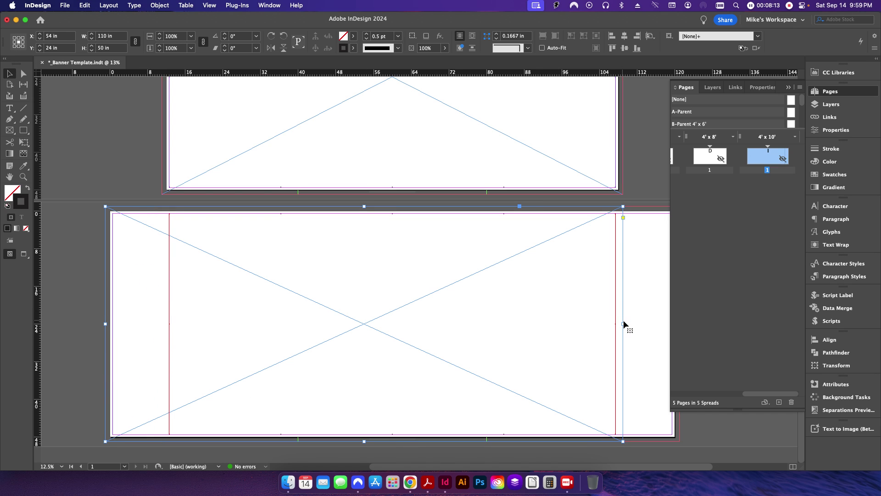
{"action": "left_click_drag", "start_coordinate": [583, 466], "coordinate": [609, 467]}
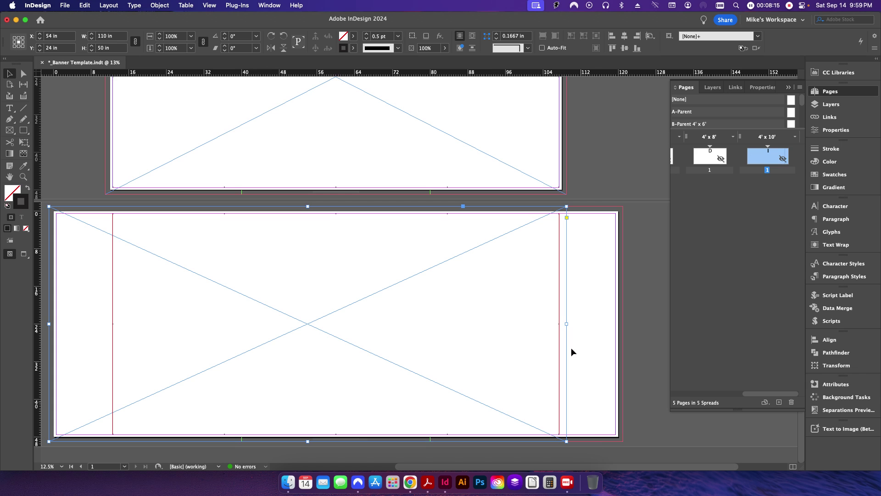
{"action": "left_click_drag", "start_coordinate": [568, 326], "coordinate": [611, 331]}
{"action": "key", "text": "super+z"}
{"action": "left_click_drag", "start_coordinate": [566, 324], "coordinate": [623, 326]}
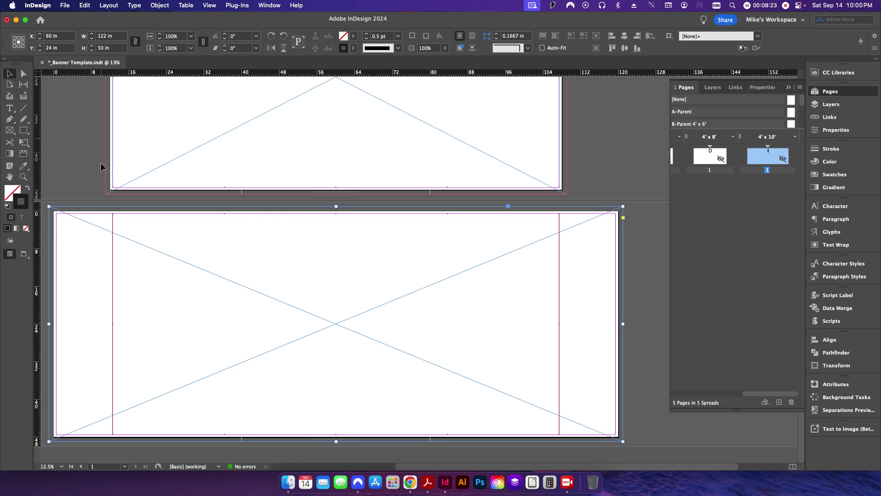
- Widen the 4' x 10' page's dotted-stroke grommet frame to 119 in so it meets both side margins, and deselect it
{"action": "left_click", "coordinate": [113, 281]}
{"action": "left_click_drag", "start_coordinate": [111, 324], "coordinate": [56, 324]}
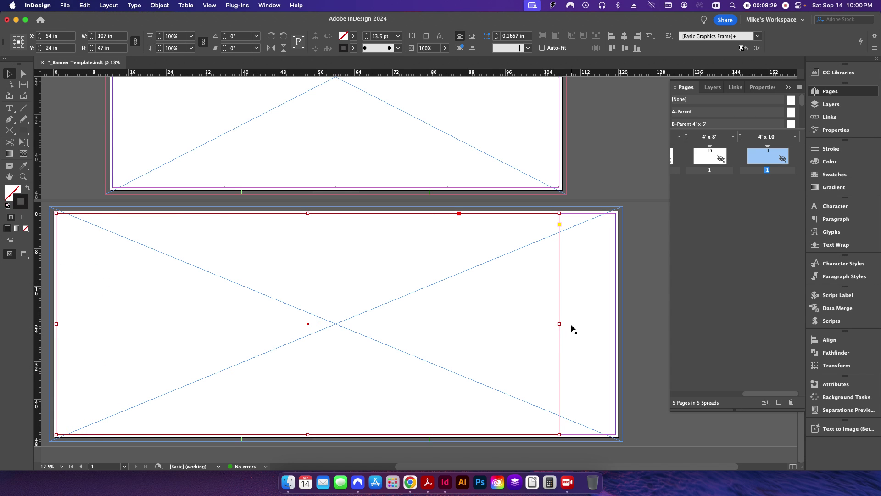
{"action": "left_click_drag", "start_coordinate": [560, 324], "coordinate": [616, 325]}
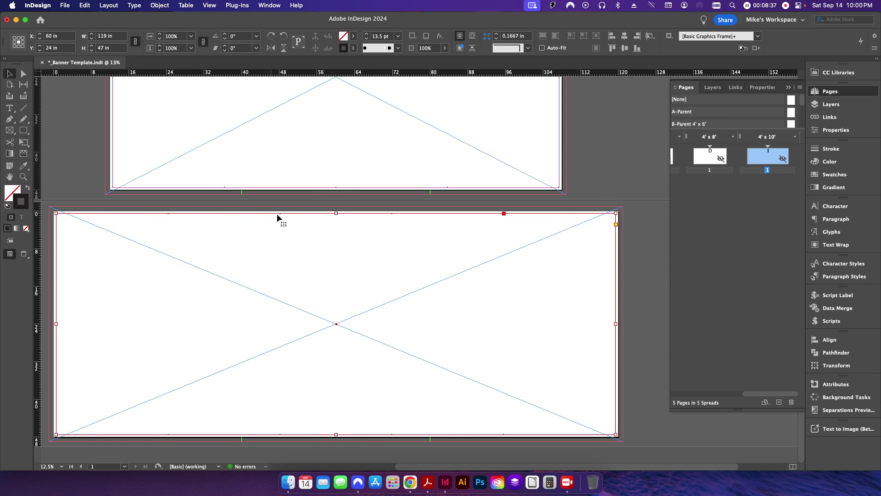
{"action": "left_click", "coordinate": [638, 247]}
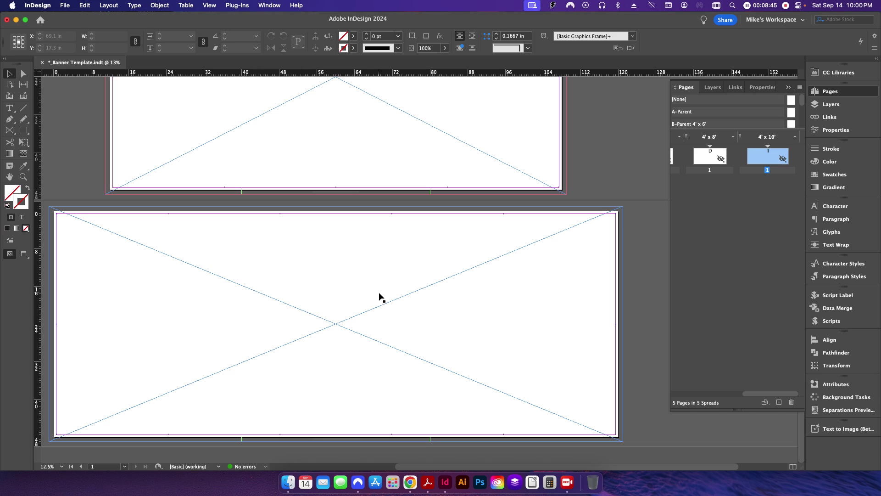
- Review all the banner spreads and layouts from 2' x 5' to 4' x 10', and check the command for creating alternate layouts without using it
{"action": "key", "text": "super+minus"}
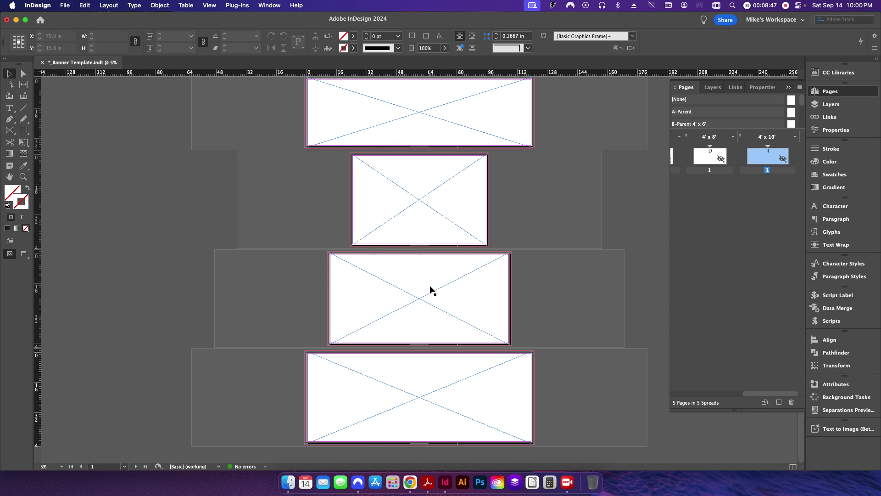
{"action": "scroll", "coordinate": [484, 299], "scroll_direction": "up", "scroll_amount": 3}
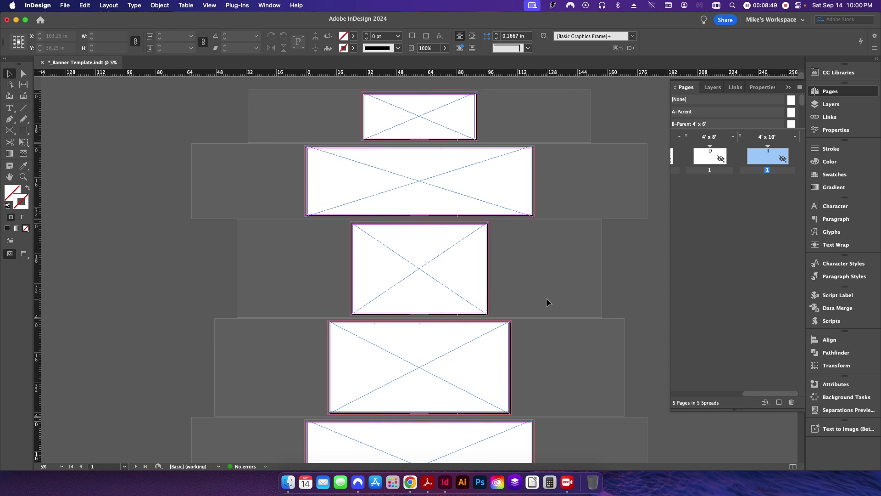
{"action": "scroll", "coordinate": [549, 299], "scroll_direction": "down", "scroll_amount": 3}
{"action": "left_click", "coordinate": [557, 323]}
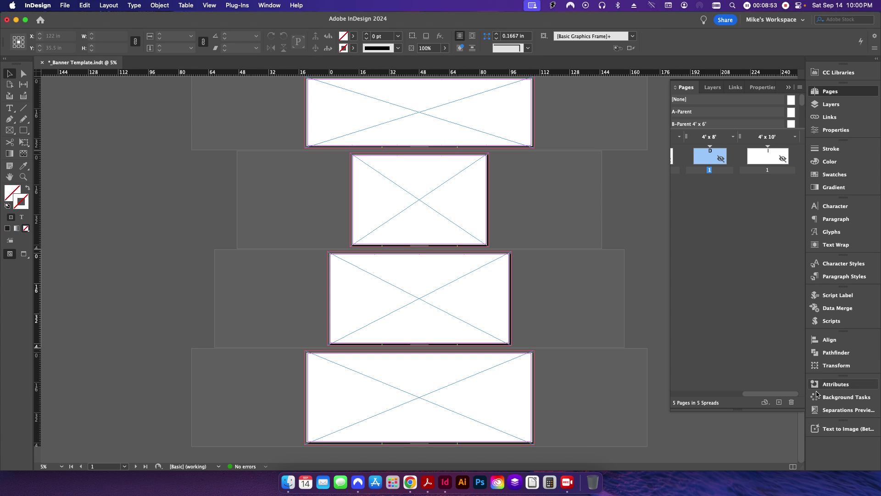
{"action": "left_click", "coordinate": [801, 87]}
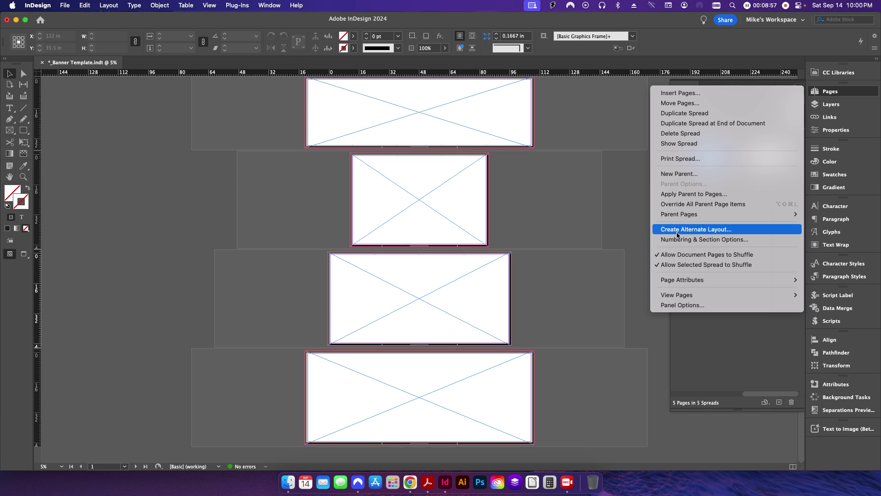
{"action": "left_click", "coordinate": [710, 348]}
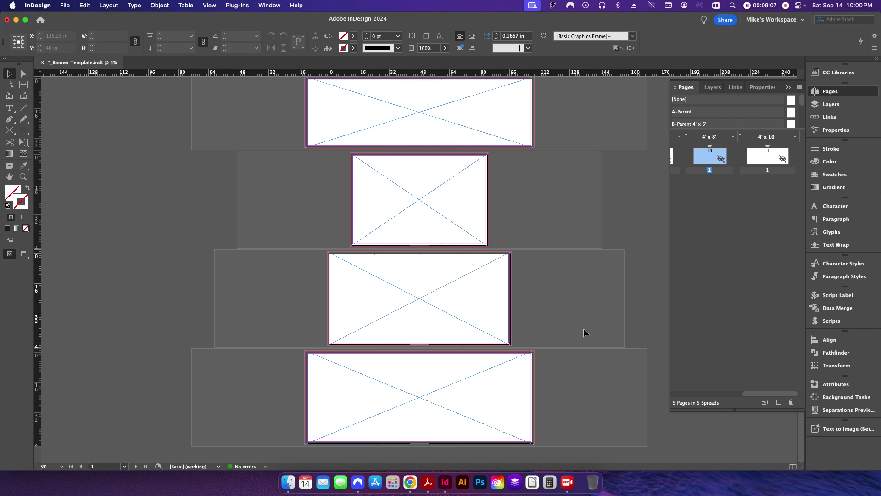
{"action": "left_click_drag", "start_coordinate": [765, 394], "coordinate": [693, 398]}
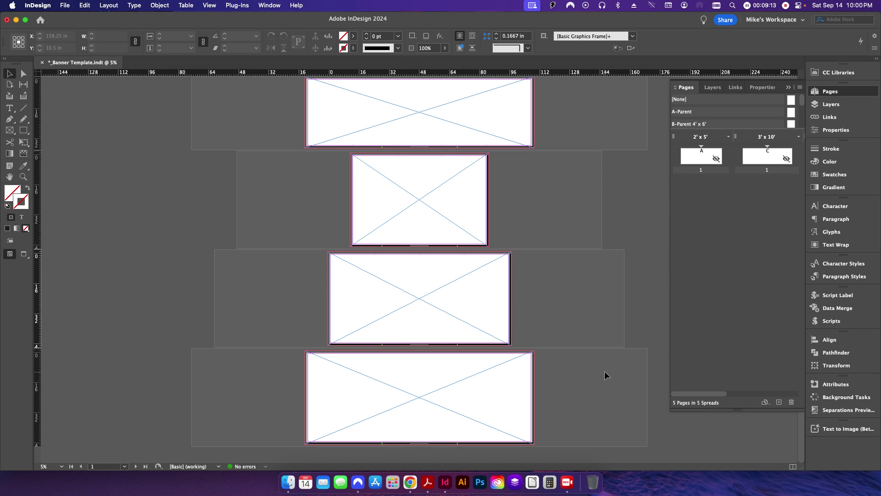
{"action": "scroll", "coordinate": [605, 371], "scroll_direction": "up", "scroll_amount": 3}
{"action": "scroll", "coordinate": [604, 371], "scroll_direction": "down", "scroll_amount": 3}
- Save the banner template and close it
{"action": "left_click", "coordinate": [65, 5]}
{"action": "left_click", "coordinate": [228, 158]}
{"action": "left_click", "coordinate": [280, 210]}
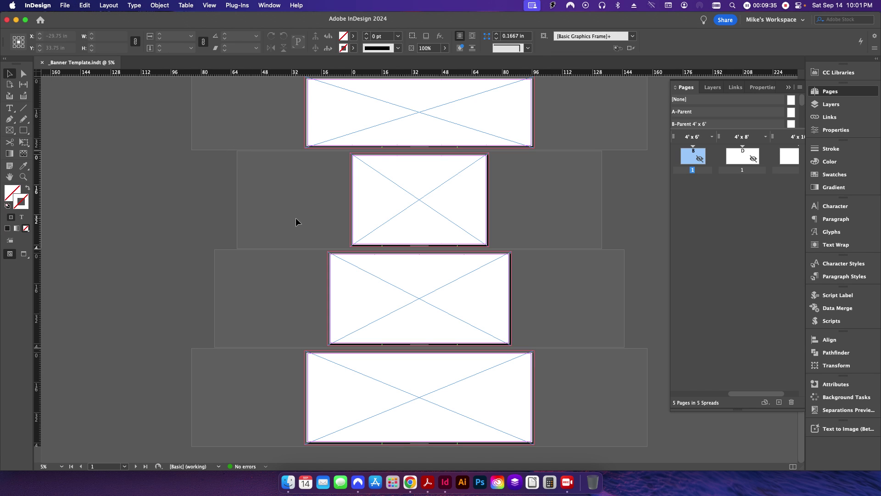
{"action": "scroll", "coordinate": [252, 210], "scroll_direction": "up", "scroll_amount": 2}
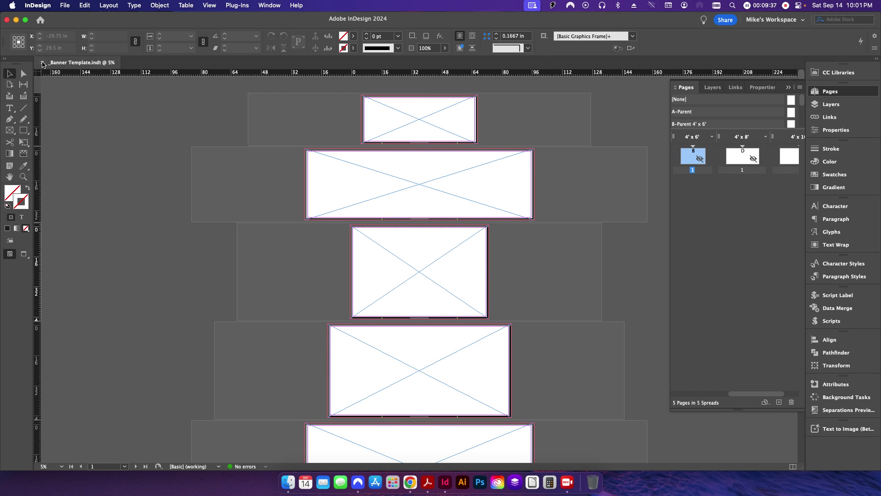
{"action": "key", "text": "super+w"}
- Open a new document from _Banner Template.indt in the Banner Hem Preflight folder in Finder
{"action": "left_click", "coordinate": [289, 482]}
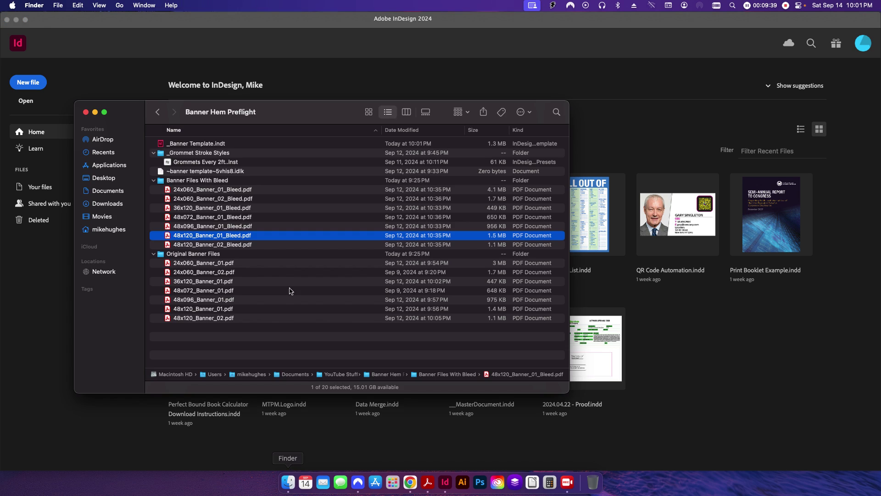
{"action": "double_click", "coordinate": [195, 144]}
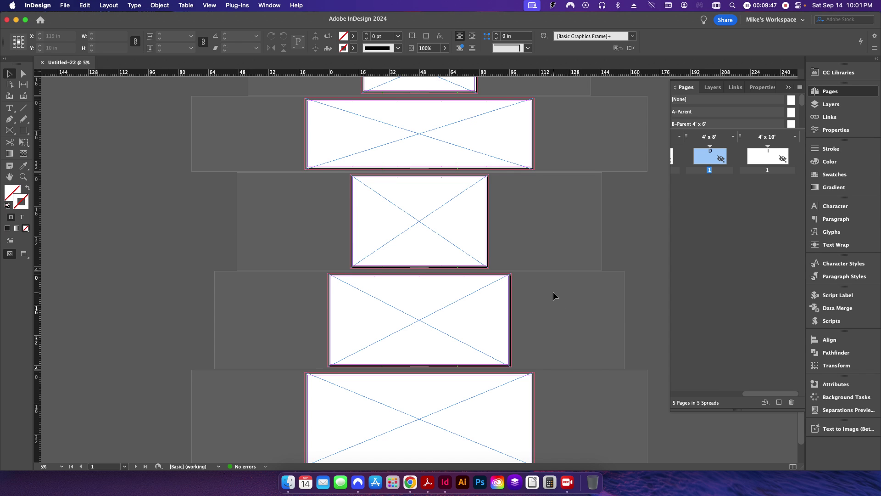
{"action": "scroll", "coordinate": [553, 296], "scroll_direction": "up", "scroll_amount": 2}
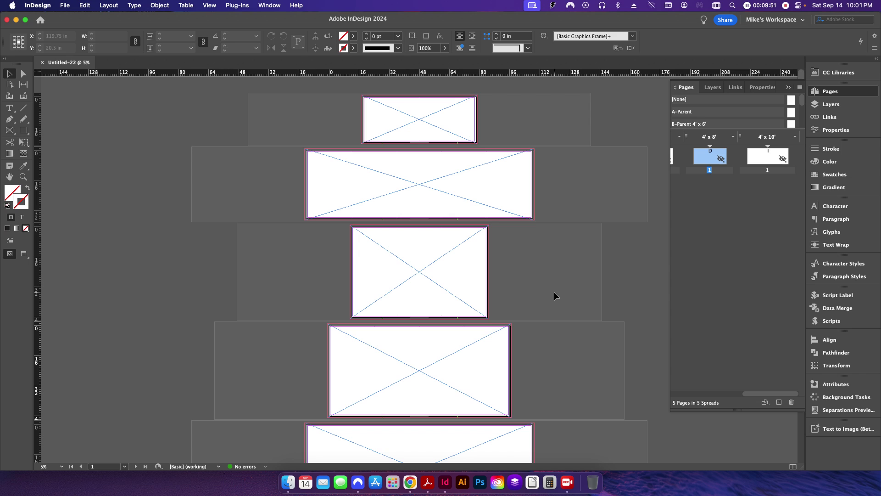
- Look over every banner size in the new document and check the banner PDF files in the Banner Hem Preflight folder
{"action": "scroll", "coordinate": [561, 294], "scroll_direction": "down", "scroll_amount": 3}
{"action": "scroll", "coordinate": [567, 290], "scroll_direction": "up", "scroll_amount": 3}
{"action": "scroll", "coordinate": [573, 374], "scroll_direction": "down", "scroll_amount": 3}
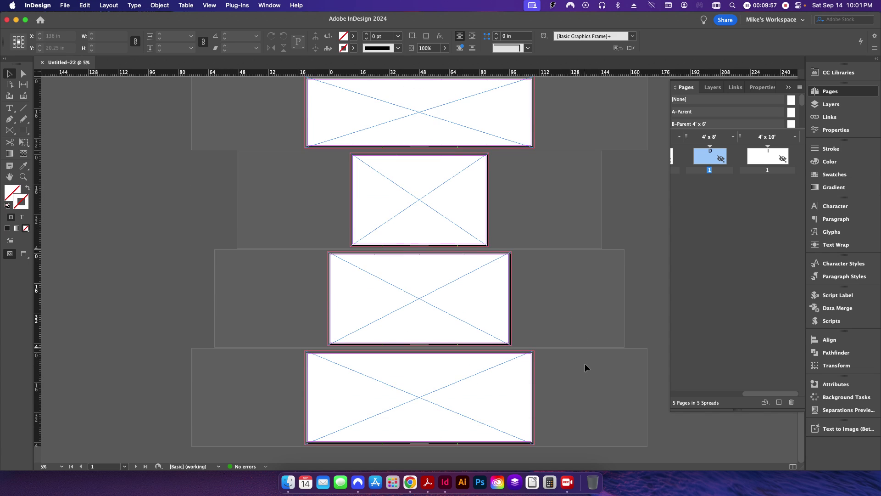
{"action": "scroll", "coordinate": [588, 363], "scroll_direction": "up", "scroll_amount": 3}
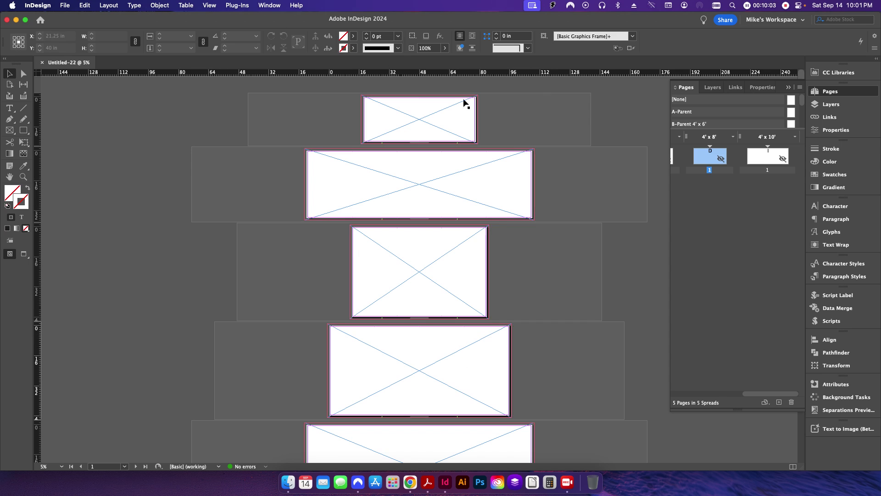
{"action": "scroll", "coordinate": [611, 358], "scroll_direction": "down", "scroll_amount": 3}
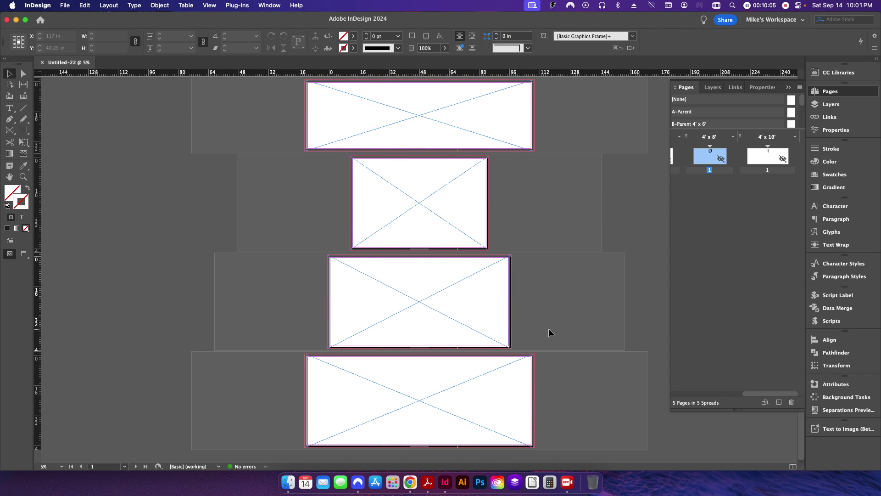
{"action": "scroll", "coordinate": [549, 329], "scroll_direction": "up", "scroll_amount": 3}
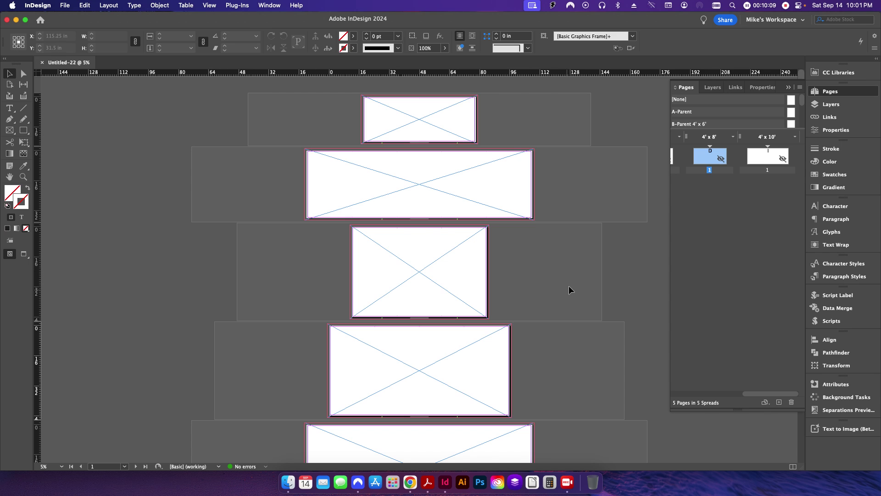
{"action": "left_click", "coordinate": [288, 482]}
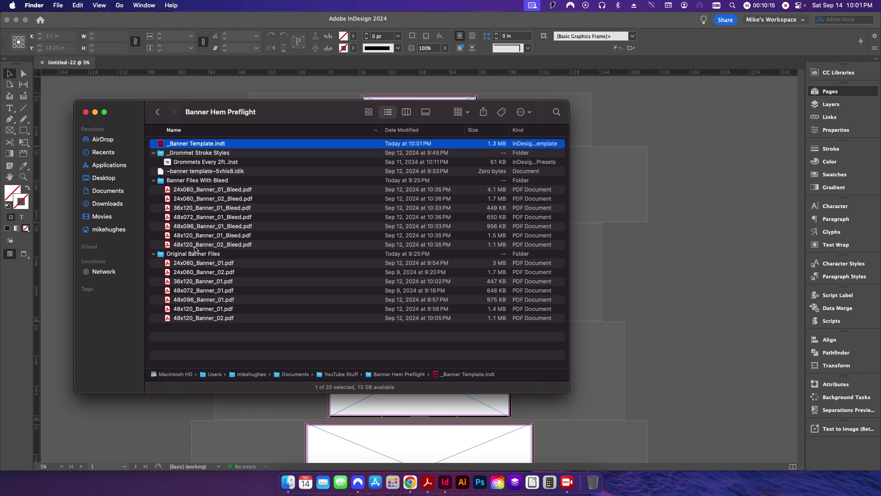
{"action": "left_click", "coordinate": [224, 413]}
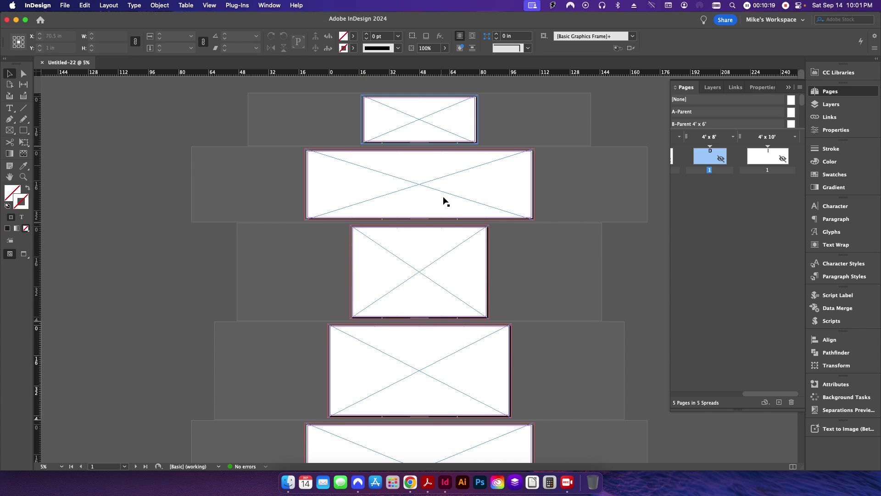
{"action": "scroll", "coordinate": [547, 411], "scroll_direction": "down", "scroll_amount": 3}
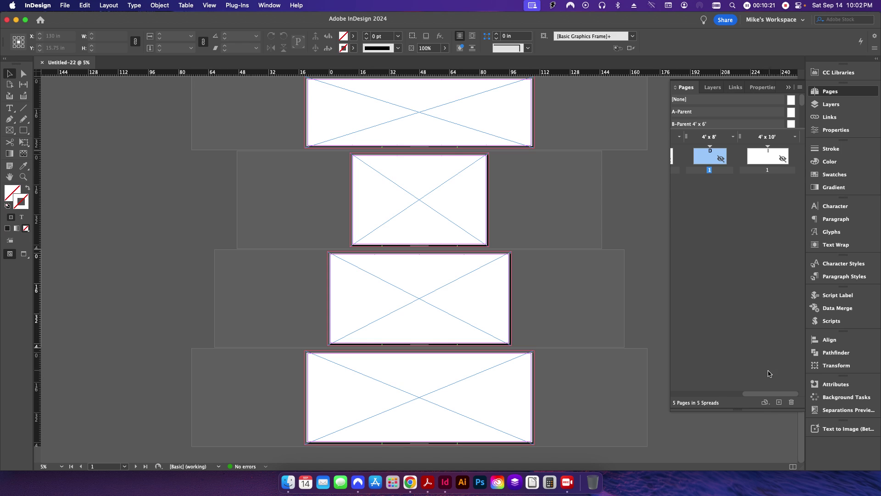
- Add a second page to the 2' x 5' layout, based on A-Parent
{"action": "left_click_drag", "start_coordinate": [760, 394], "coordinate": [688, 394]}
{"action": "double_click", "coordinate": [702, 156]}
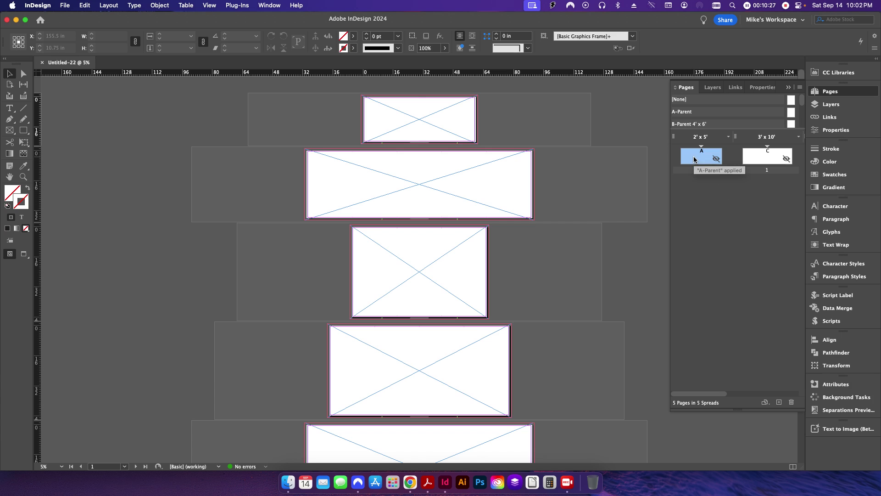
{"action": "left_click", "coordinate": [779, 402]}
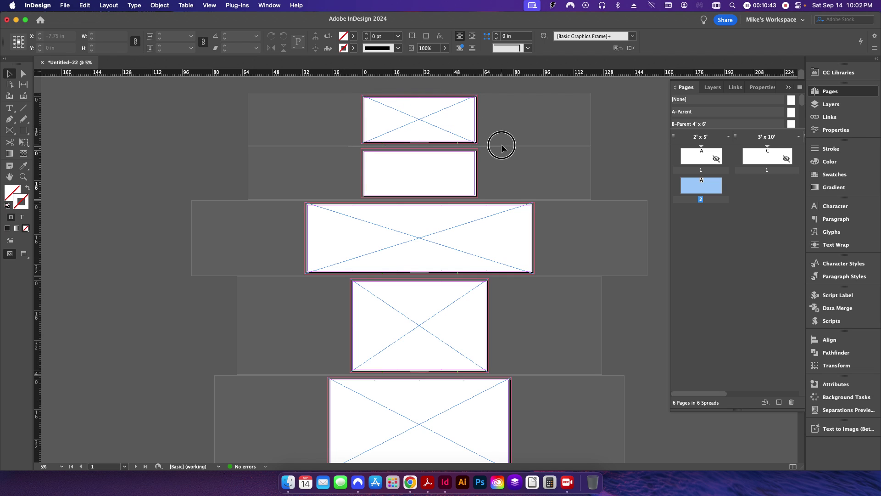
- Delete the empty second page from the 2' x 5' layout
{"action": "left_click", "coordinate": [412, 125]}
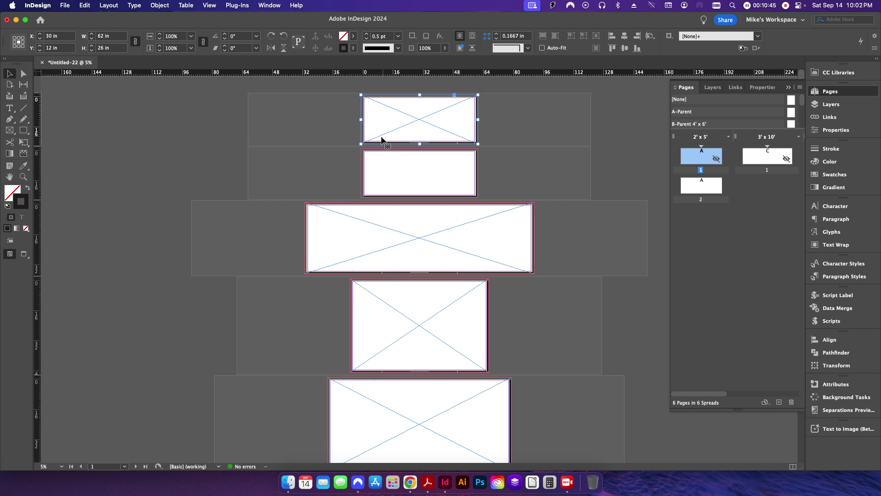
{"action": "left_click", "coordinate": [406, 175]}
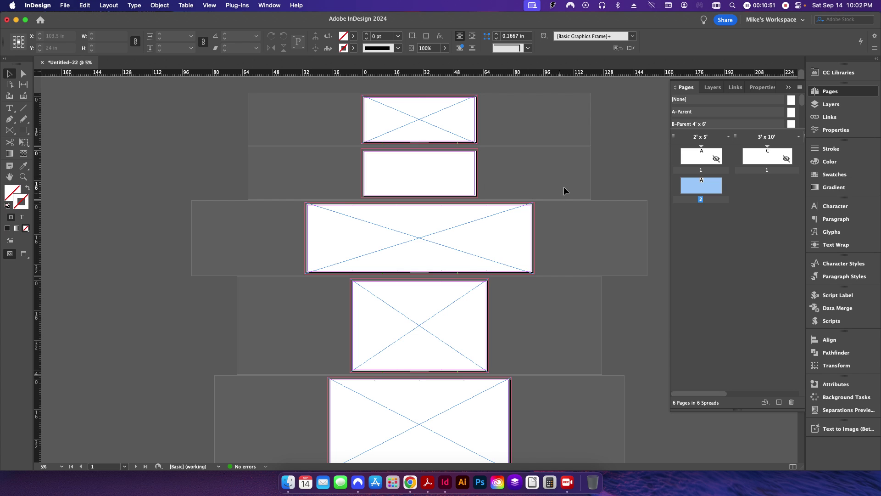
{"action": "left_click", "coordinate": [791, 402]}
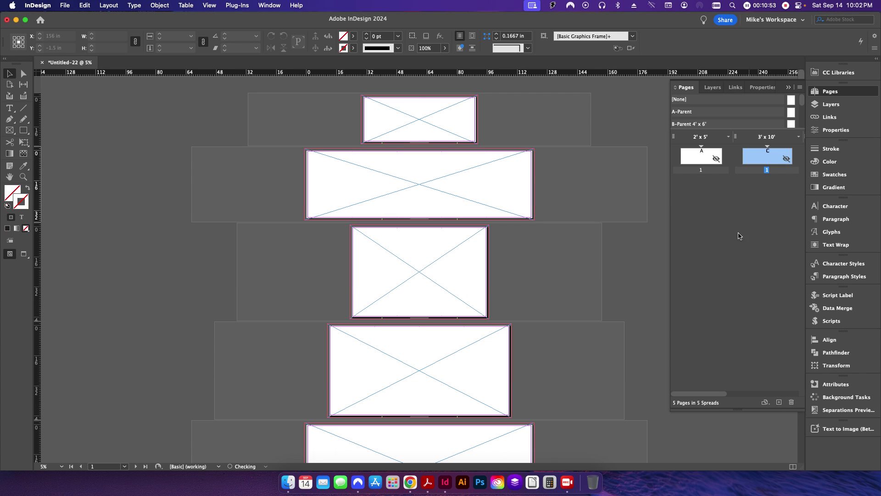
- Duplicate the 2' x 5' spread so its banner frame is carried over to a second page
{"action": "left_click", "coordinate": [705, 162]}
{"action": "right_click", "coordinate": [695, 162]}
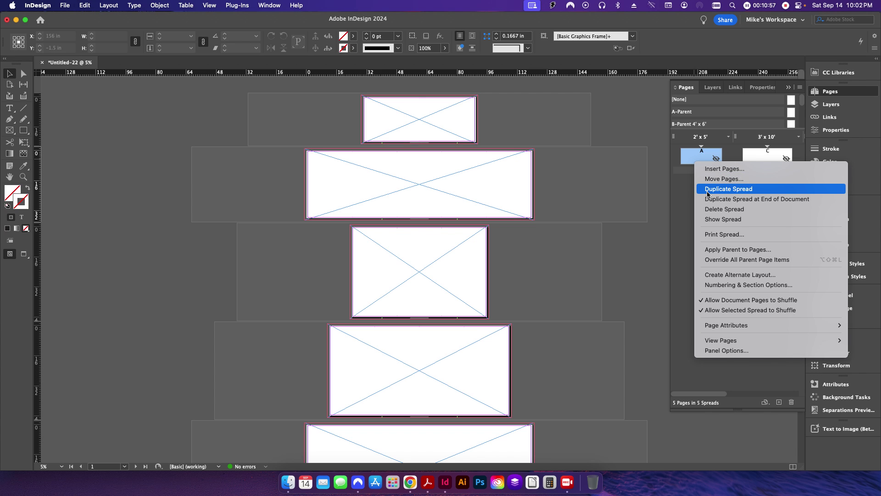
{"action": "left_click", "coordinate": [729, 189]}
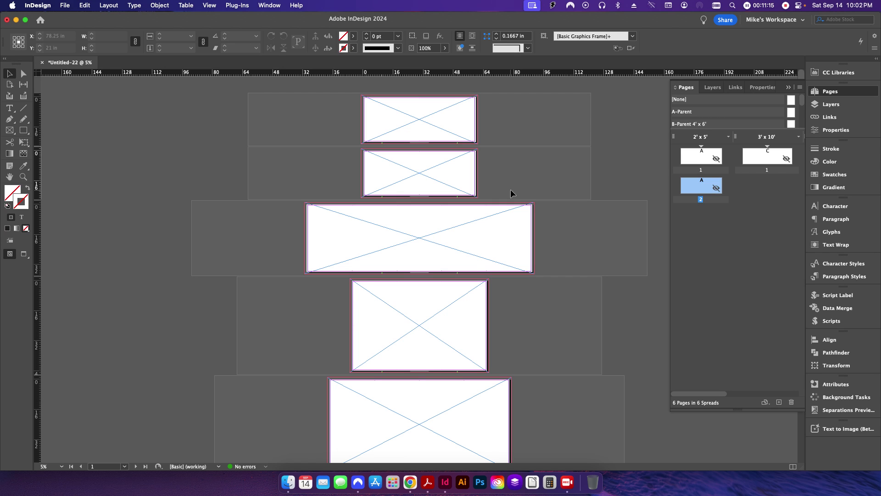
{"action": "right_click", "coordinate": [700, 193]}
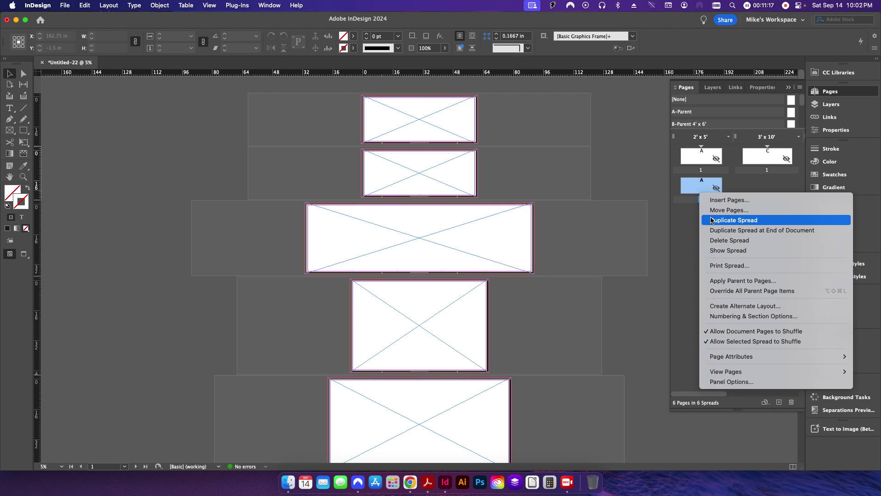
{"action": "left_click", "coordinate": [707, 220]}
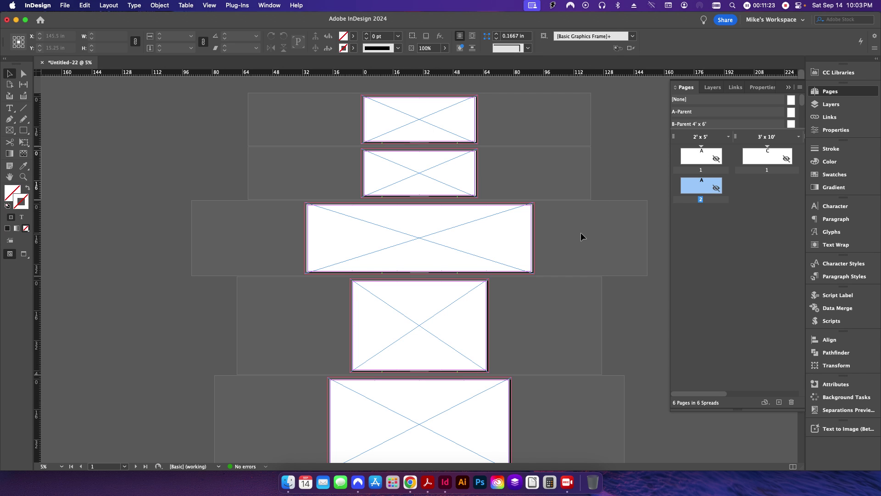
- Duplicate the 4' x 10' spread and check the full stack of banner pages
{"action": "left_click_drag", "start_coordinate": [705, 394], "coordinate": [828, 397]}
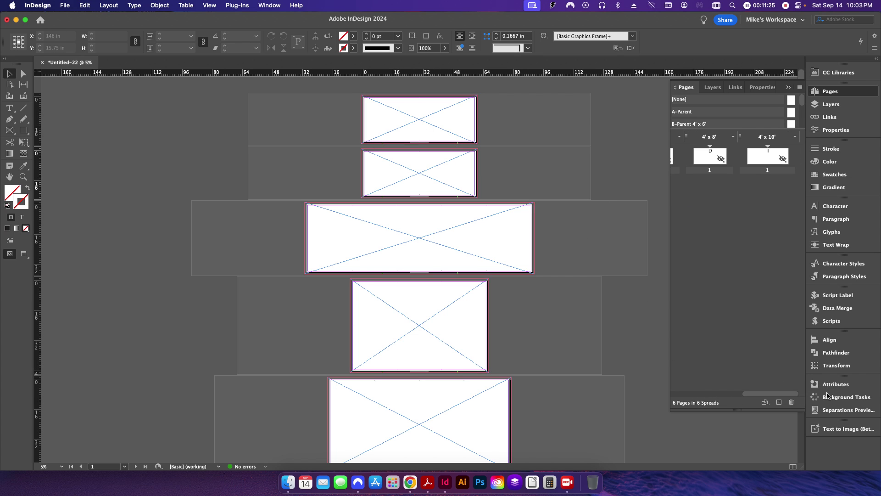
{"action": "left_click", "coordinate": [776, 167]}
{"action": "right_click", "coordinate": [766, 160]}
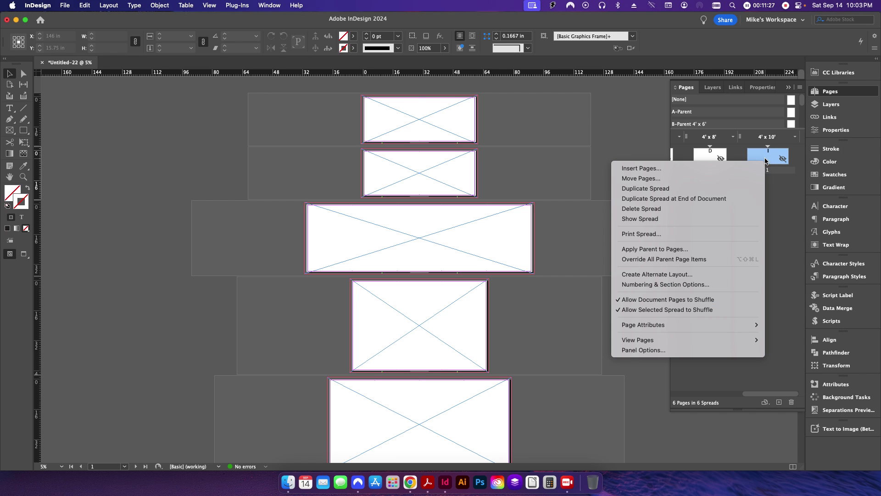
{"action": "left_click", "coordinate": [714, 189]}
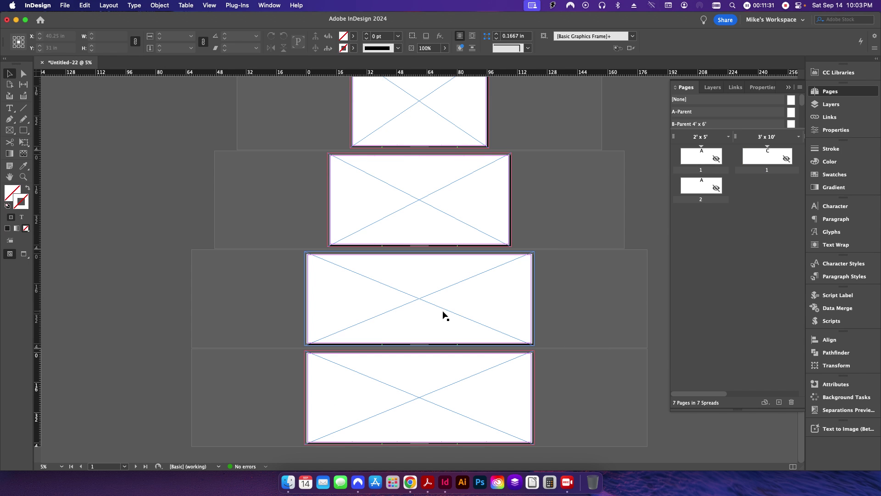
{"action": "scroll", "coordinate": [567, 321], "scroll_direction": "up", "scroll_amount": 5}
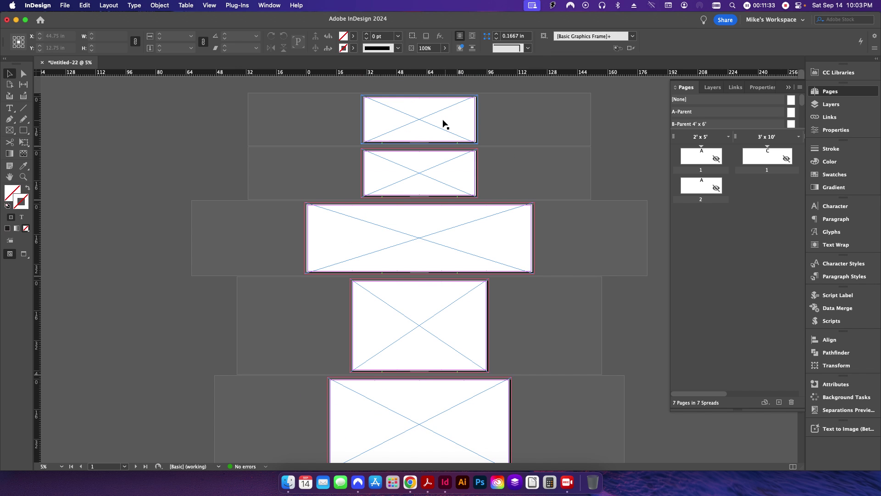
{"action": "scroll", "coordinate": [450, 257], "scroll_direction": "down", "scroll_amount": 3}
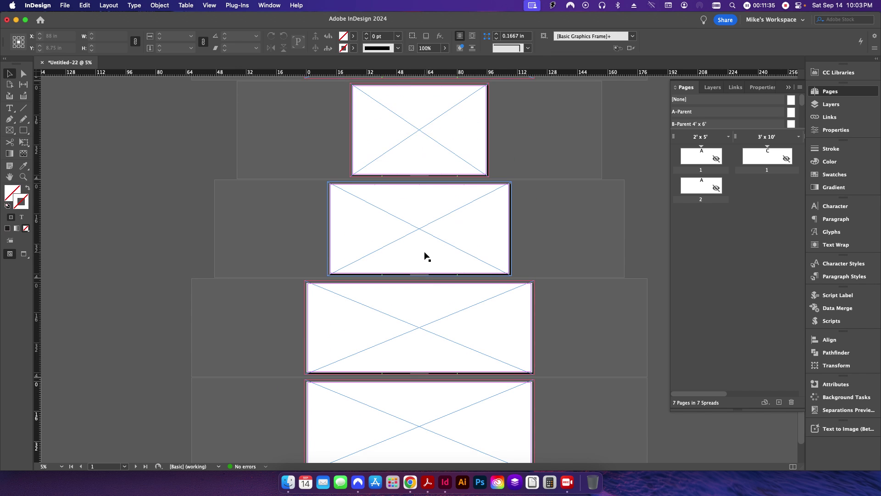
{"action": "scroll", "coordinate": [522, 262], "scroll_direction": "up", "scroll_amount": 3}
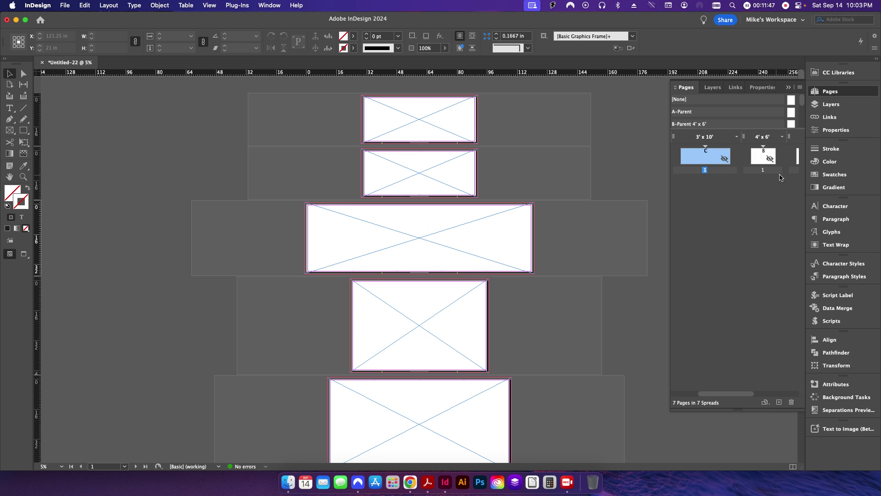
- Lock the Hem Area Variable Text and Grommets layers, and load all seven PDFs from Banner Files With Bleed for placing
{"action": "left_click", "coordinate": [824, 106]}
{"action": "left_click_drag", "start_coordinate": [686, 100], "coordinate": [687, 110]}
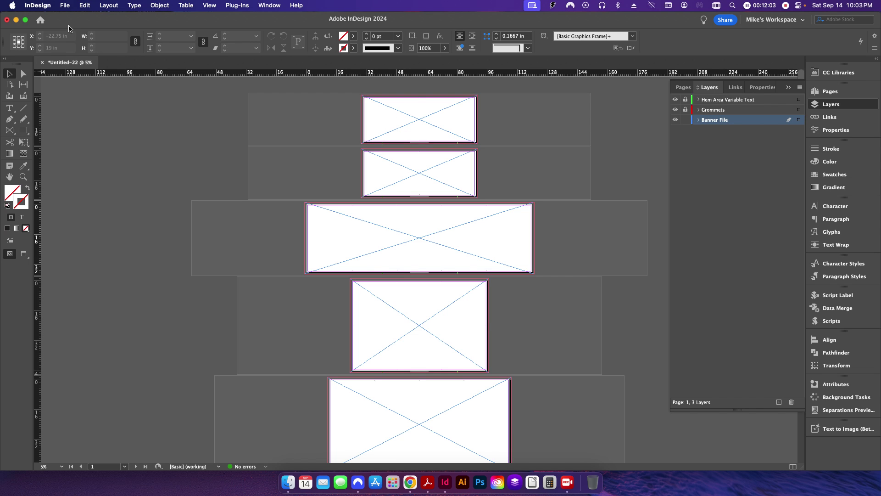
{"action": "left_click", "coordinate": [64, 6]}
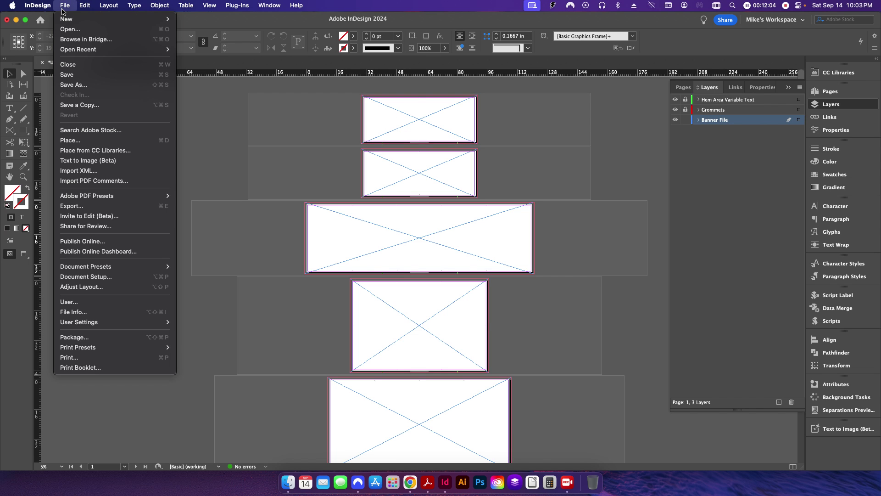
{"action": "left_click", "coordinate": [69, 138]}
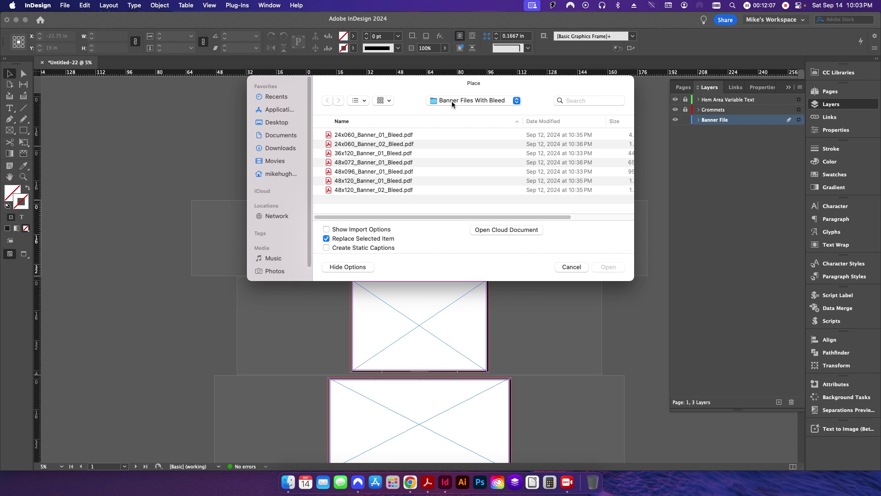
{"action": "left_click", "coordinate": [374, 136]}
{"action": "left_click", "coordinate": [369, 191], "text": "shift"}
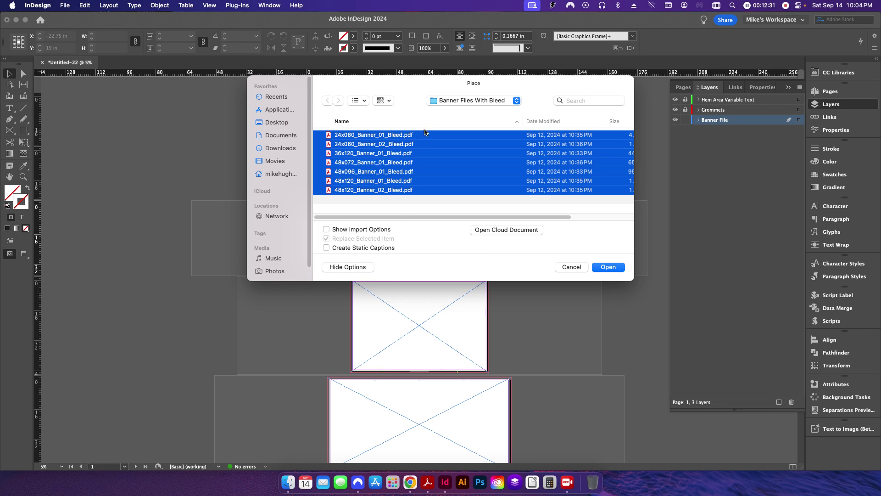
{"action": "left_click", "coordinate": [615, 268]}
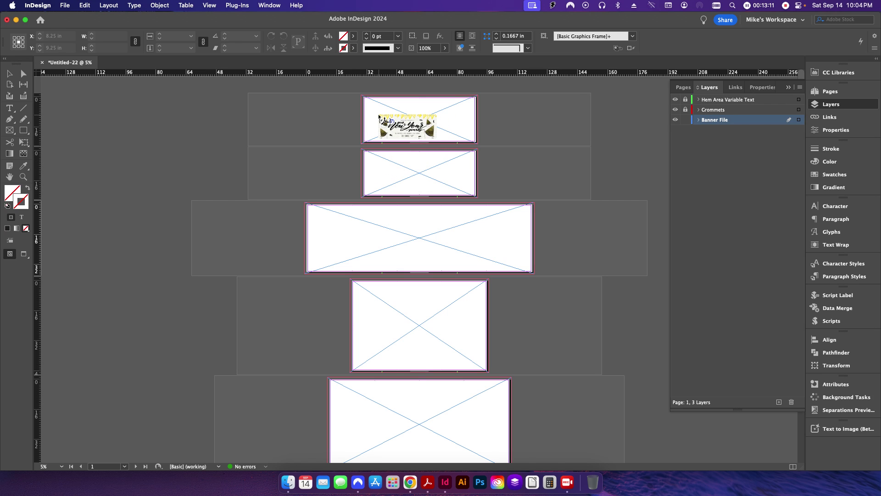
- Place the loaded PDFs in order into the seven banner frames, from the first 2' x 5' page to the second 4' x 10' page
{"action": "left_click", "coordinate": [378, 116]}
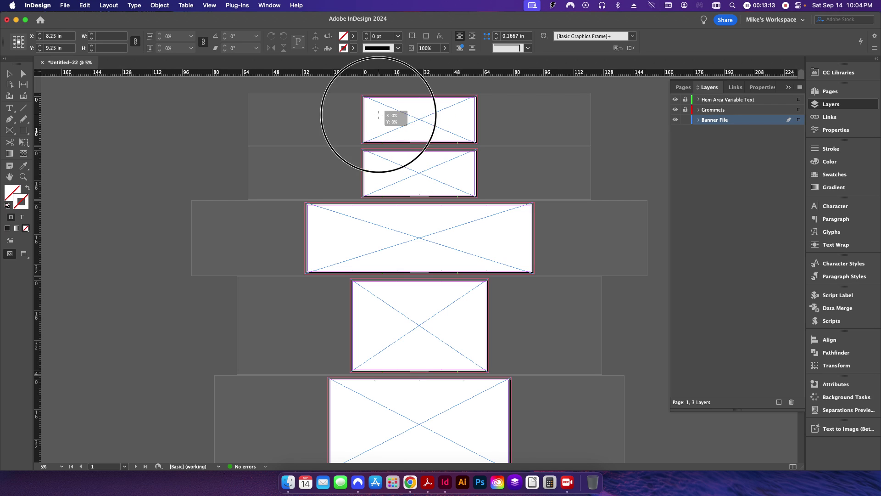
{"action": "left_click", "coordinate": [374, 159]}
{"action": "left_click", "coordinate": [357, 233]}
{"action": "left_click", "coordinate": [354, 308]}
{"action": "scroll", "coordinate": [395, 349], "scroll_direction": "down", "scroll_amount": 5}
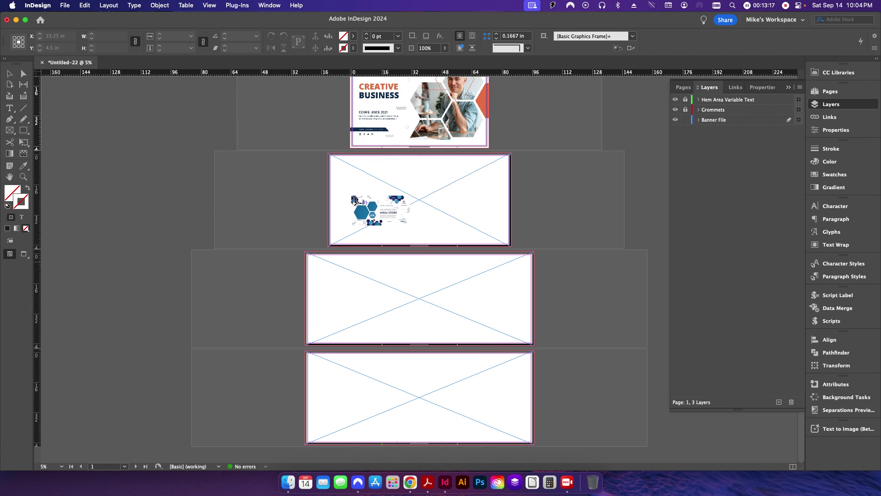
{"action": "left_click", "coordinate": [367, 196]}
{"action": "left_click", "coordinate": [344, 292]}
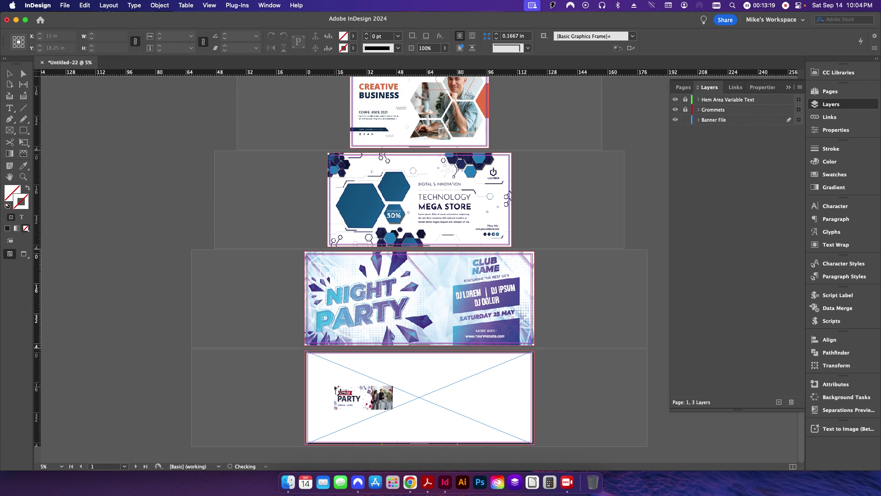
{"action": "left_click", "coordinate": [306, 381]}
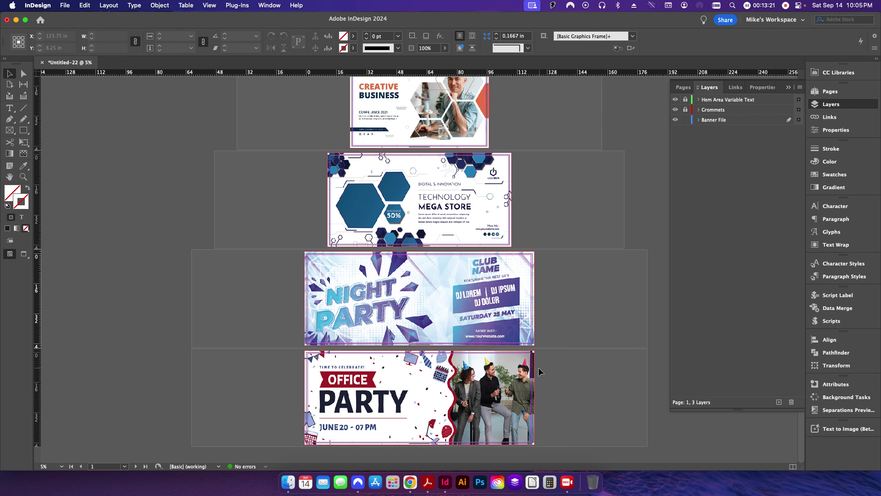
{"action": "left_click", "coordinate": [414, 332]}
- Examine the placed artwork, grommet marks and hem text on the 2' x 5' and 3' x 10' banners
{"action": "scroll", "coordinate": [582, 335], "scroll_direction": "up", "scroll_amount": 5}
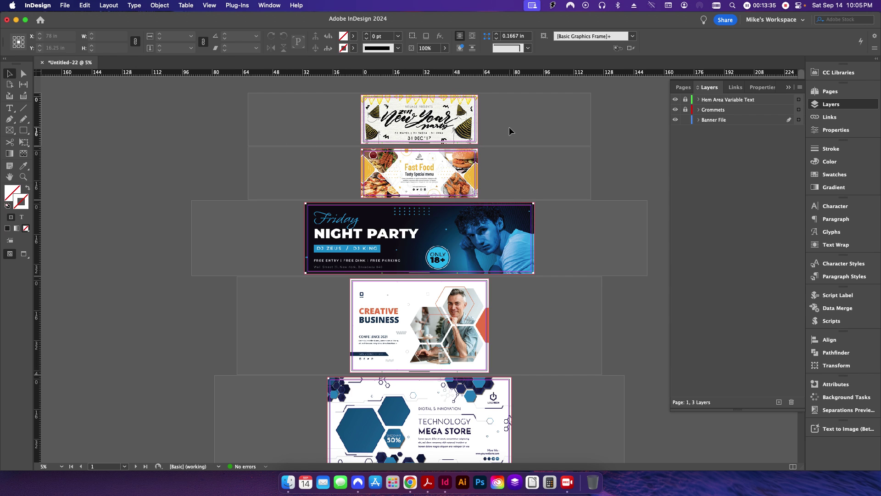
{"action": "key", "text": "super+0"}
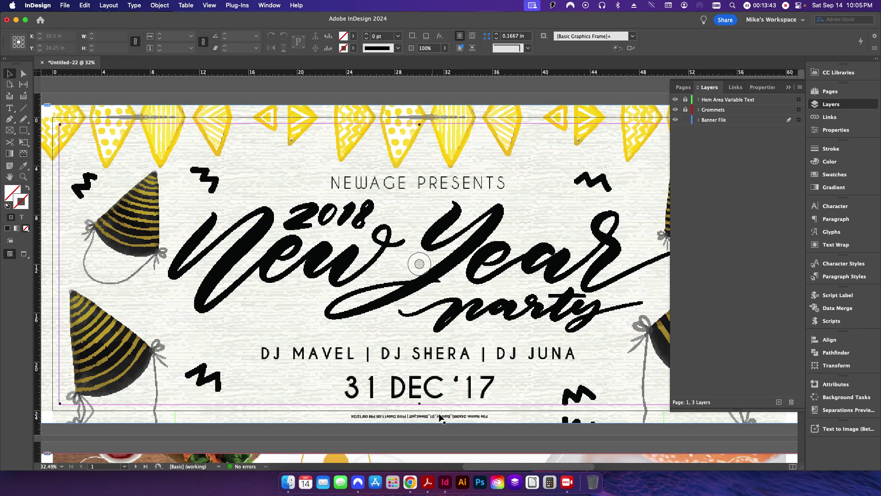
{"action": "scroll", "coordinate": [485, 309], "scroll_direction": "down", "scroll_amount": 3}
{"action": "scroll", "coordinate": [483, 309], "scroll_direction": "down", "scroll_amount": 10}
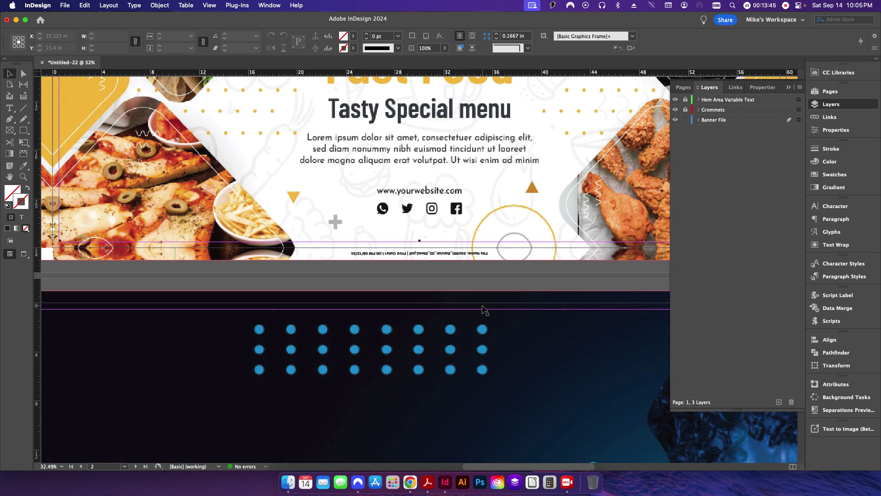
{"action": "scroll", "coordinate": [483, 308], "scroll_direction": "down", "scroll_amount": 8}
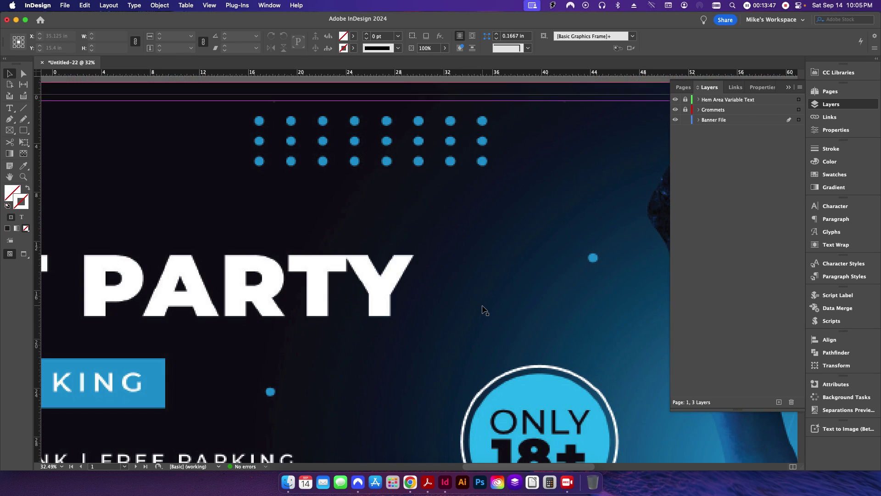
{"action": "key", "text": "super+minus"}
{"action": "key", "text": "super+minus"}
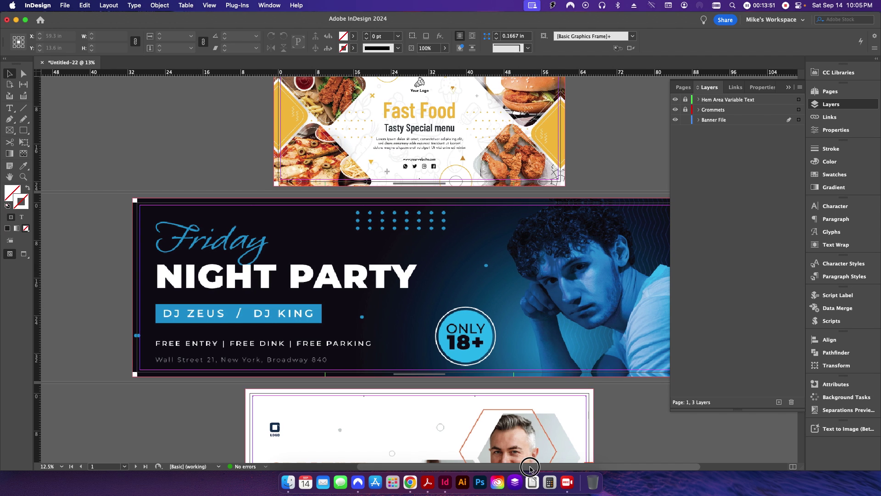
{"action": "left_click_drag", "start_coordinate": [527, 467], "coordinate": [556, 467]}
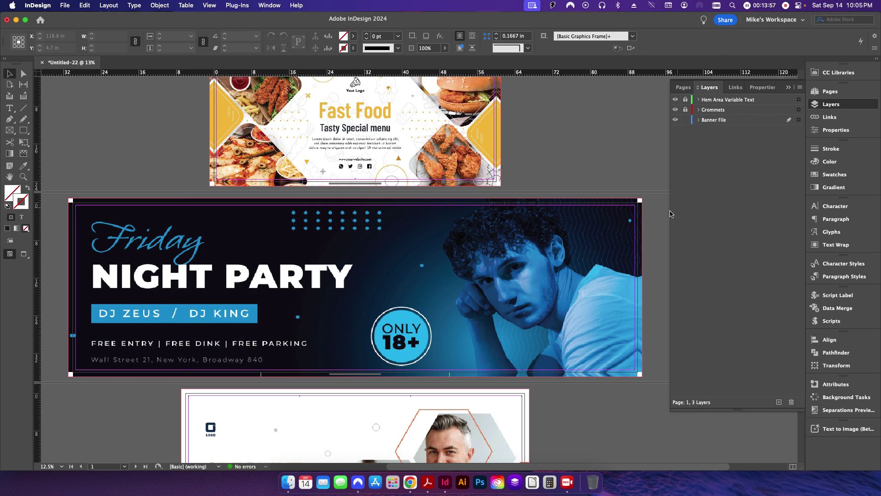
- Unlock the Hem Area Variable Text and Grommets layers and recolor the grommet frame's stroke on the Friday Night Party banner to contrast with its artwork
{"action": "left_click", "coordinate": [685, 110]}
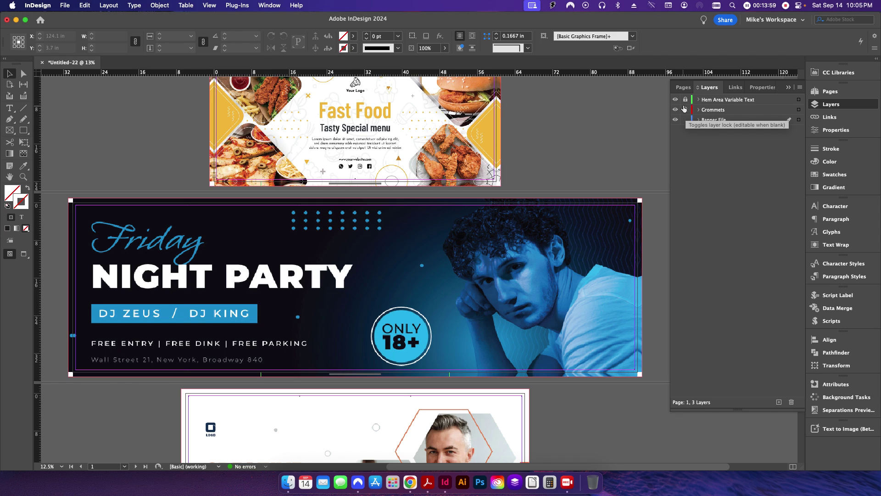
{"action": "left_click", "coordinate": [726, 110]}
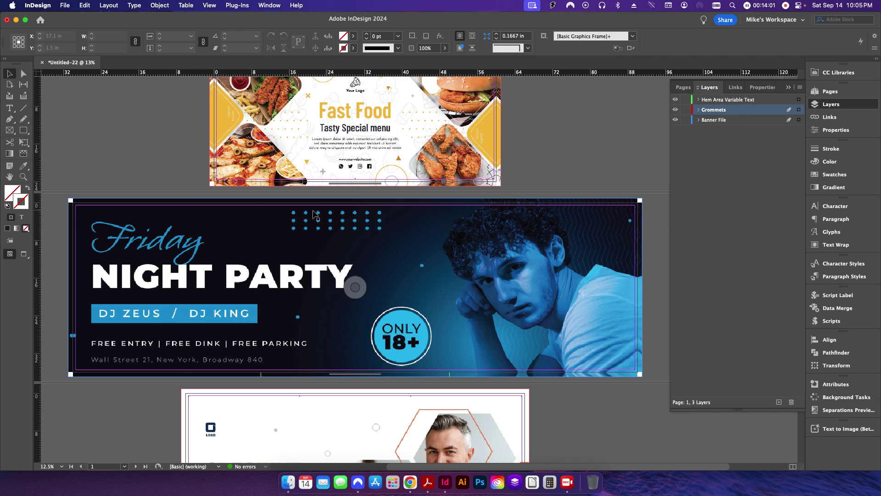
{"action": "left_click", "coordinate": [81, 209]}
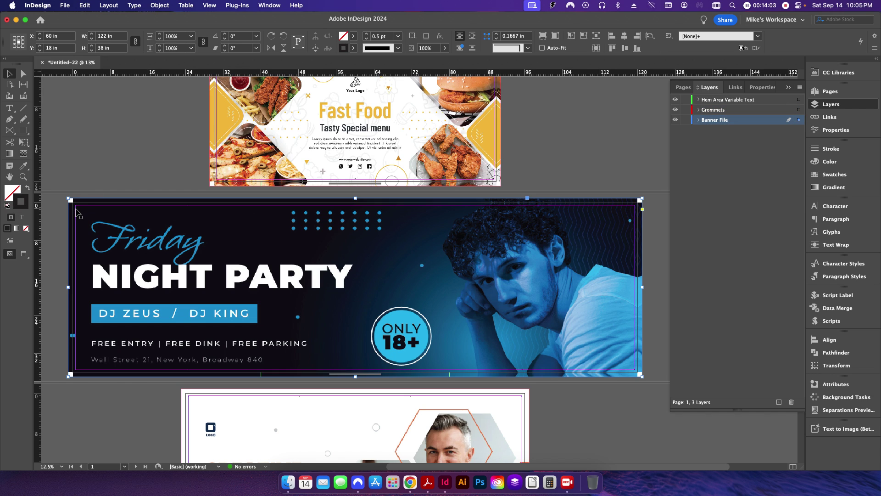
{"action": "left_click", "coordinate": [76, 209]}
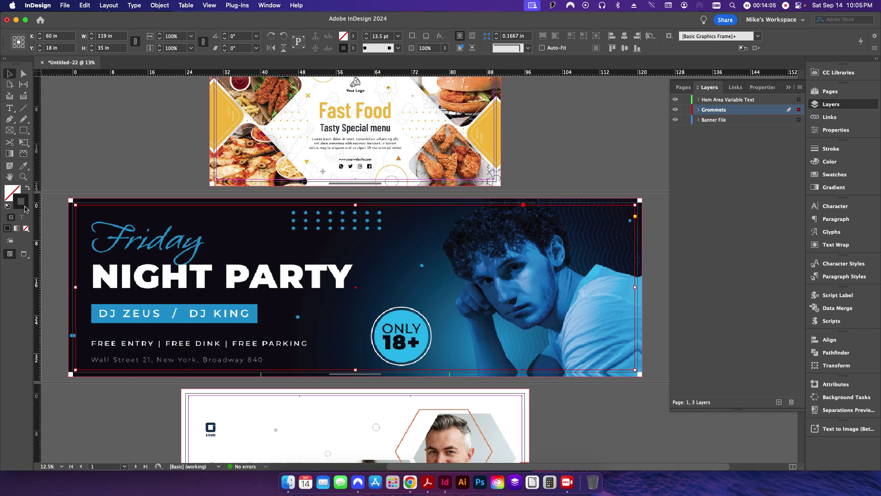
{"action": "left_click", "coordinate": [354, 48]}
{"action": "left_click", "coordinate": [273, 96]}
{"action": "left_click", "coordinate": [117, 142]}
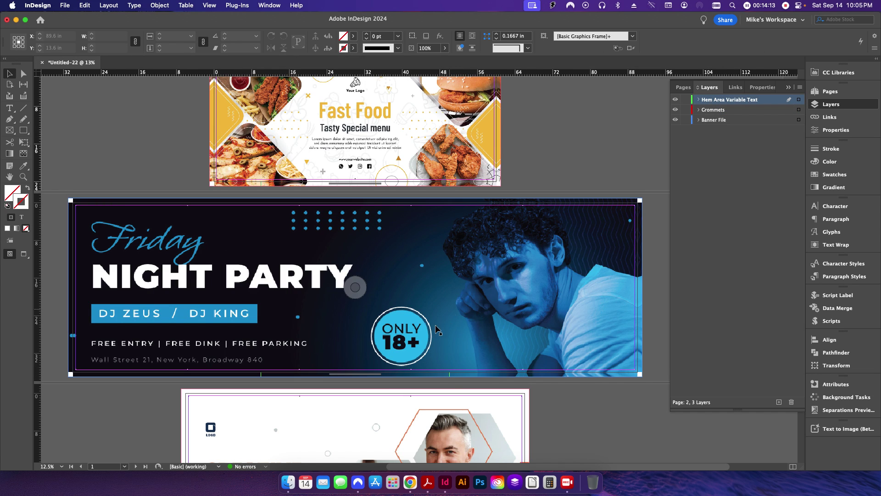
- Set the fill color of the hem text on the Friday Night Party banner to white
{"action": "left_click", "coordinate": [383, 375]}
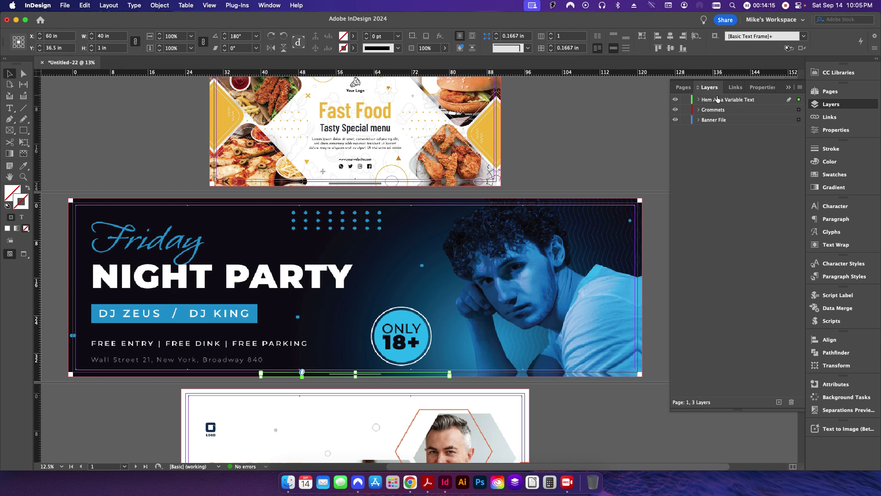
{"action": "left_click", "coordinate": [21, 219]}
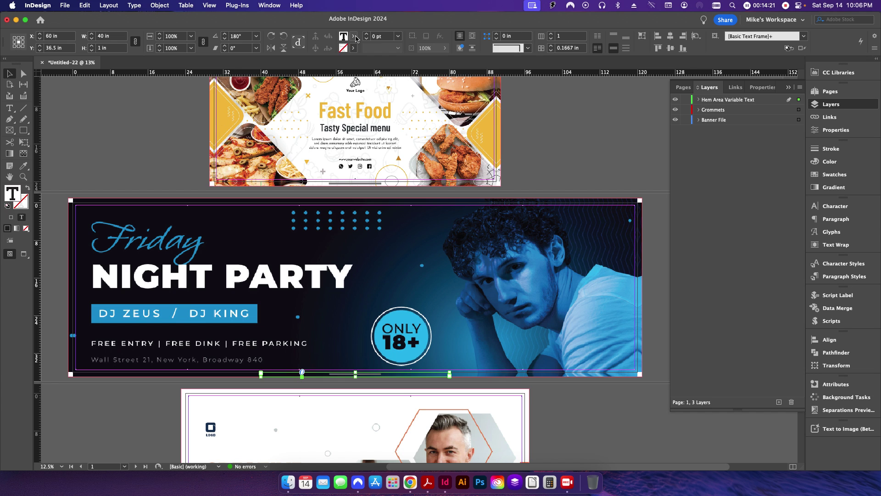
{"action": "left_click", "coordinate": [354, 36]}
{"action": "left_click", "coordinate": [273, 85]}
{"action": "left_click", "coordinate": [160, 167]}
- Examine the file name and print date text in the lower hem of the Friday Night Party banner up close
{"action": "left_click", "coordinate": [23, 177]}
{"action": "left_click", "coordinate": [366, 378]}
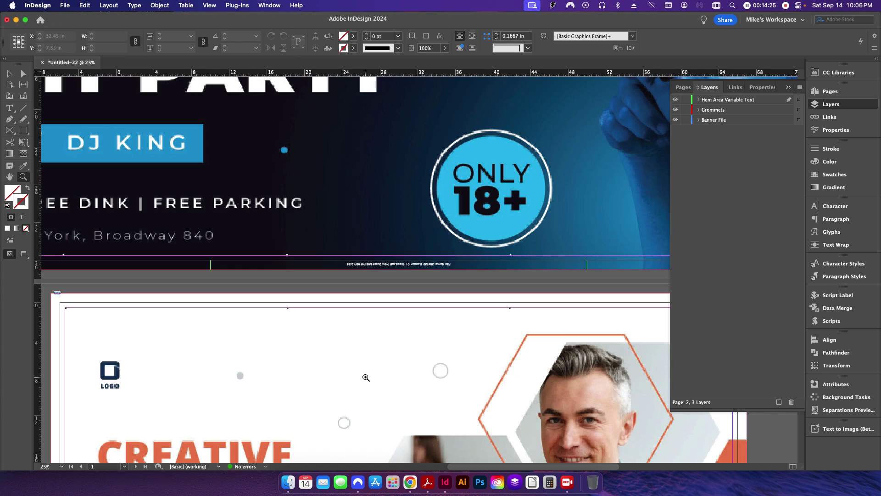
{"action": "left_click", "coordinate": [357, 373]}
{"action": "left_click", "coordinate": [435, 269]}
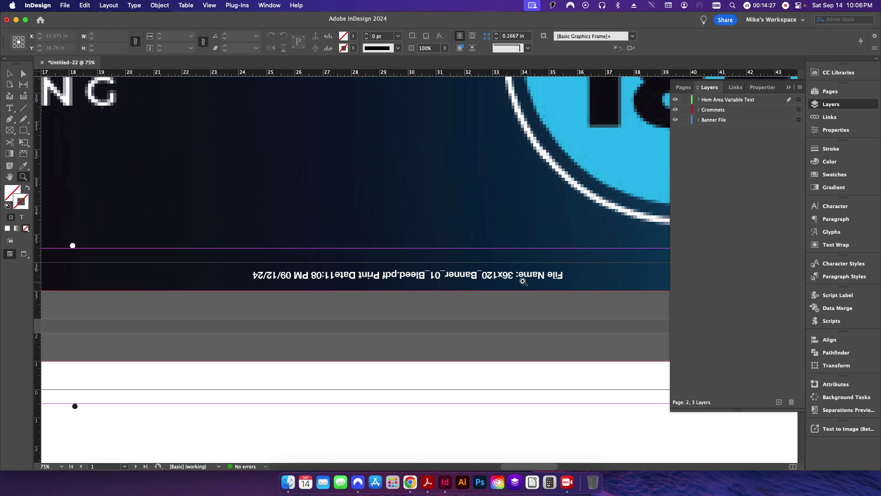
{"action": "left_click", "coordinate": [9, 74]}
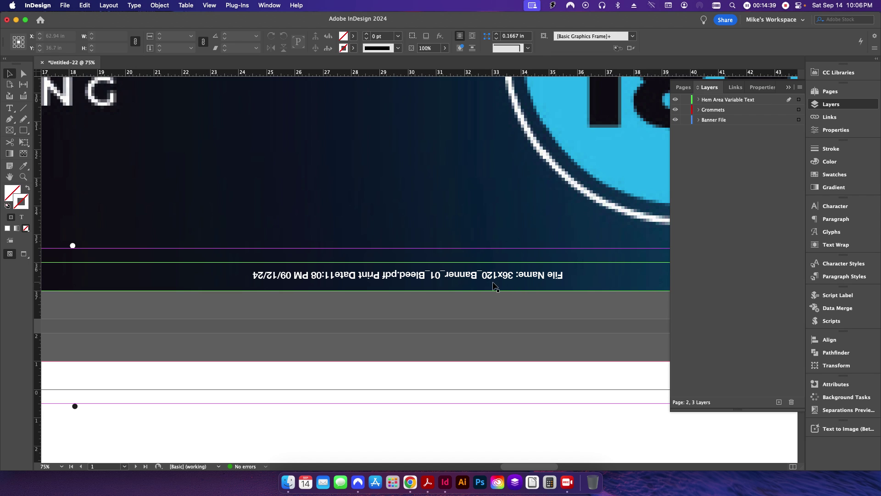
{"action": "left_click", "coordinate": [419, 184]}
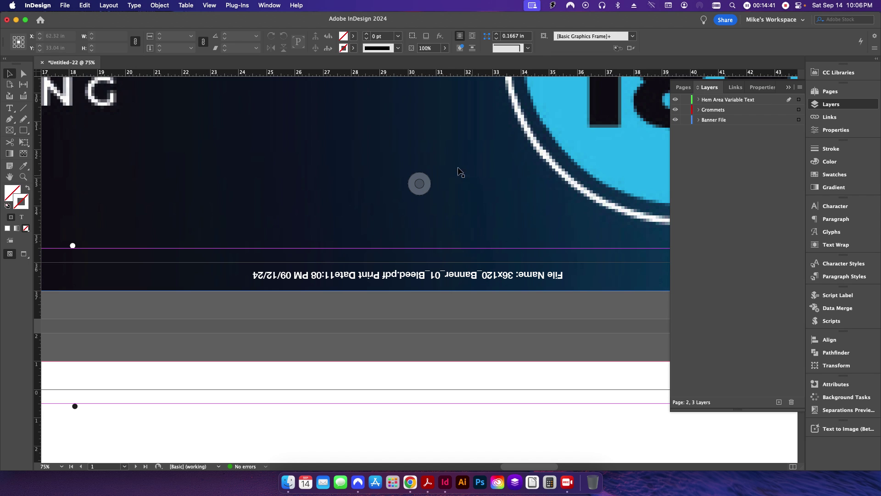
{"action": "key", "text": "super+0"}
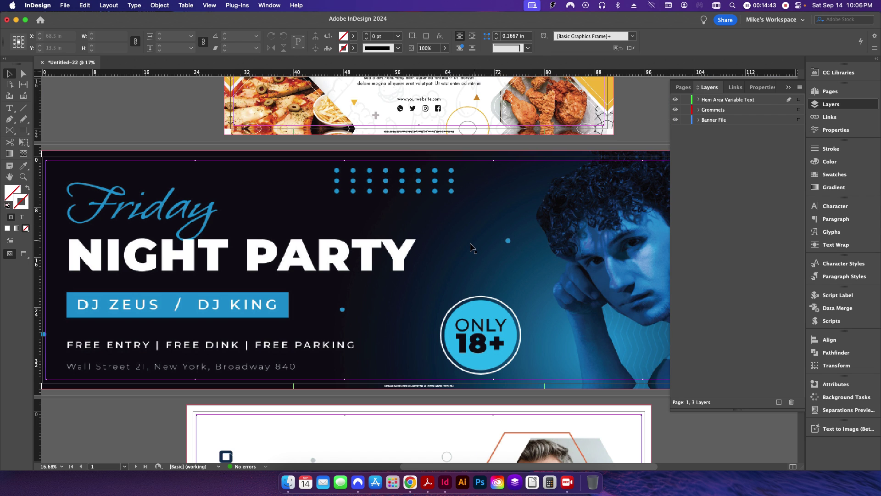
- Select the pages from the first 2' x 5' through the second 4' x 10' and show the hidden spreads in the selection
{"action": "left_click", "coordinate": [832, 92]}
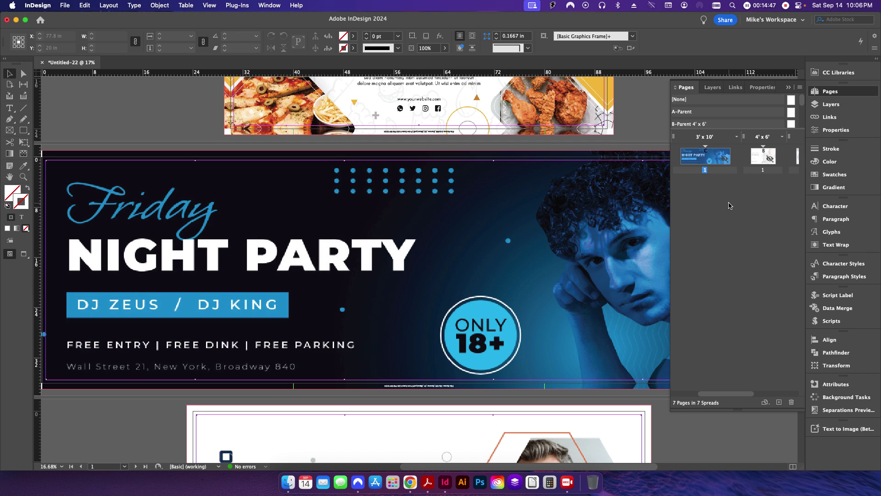
{"action": "left_click_drag", "start_coordinate": [713, 394], "coordinate": [683, 397]}
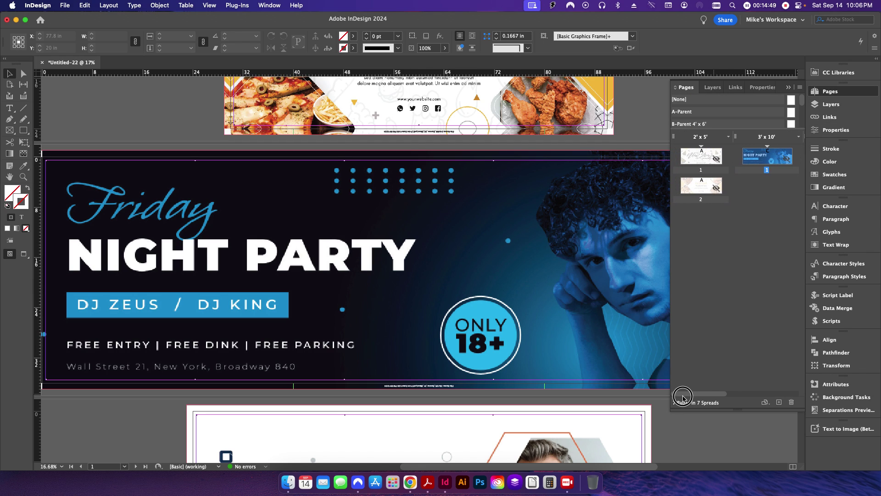
{"action": "left_click", "coordinate": [717, 161]}
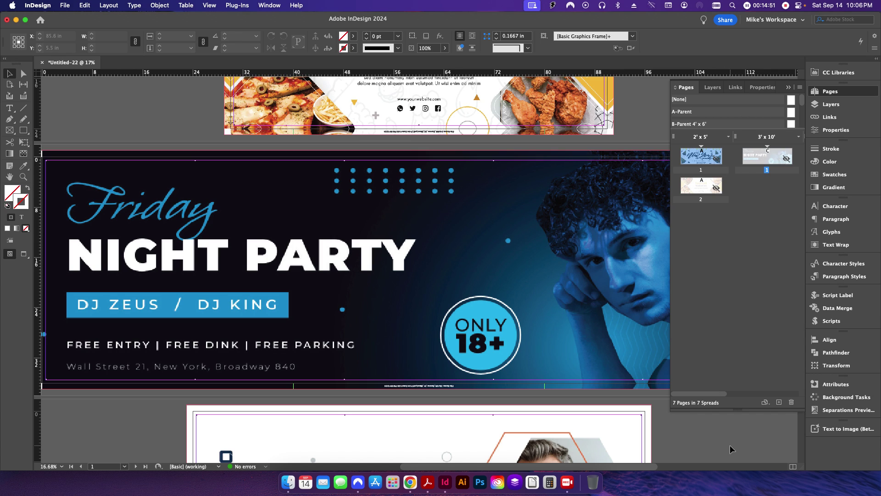
{"action": "left_click_drag", "start_coordinate": [718, 395], "coordinate": [789, 395]}
{"action": "left_click", "coordinate": [773, 197], "text": "shift"}
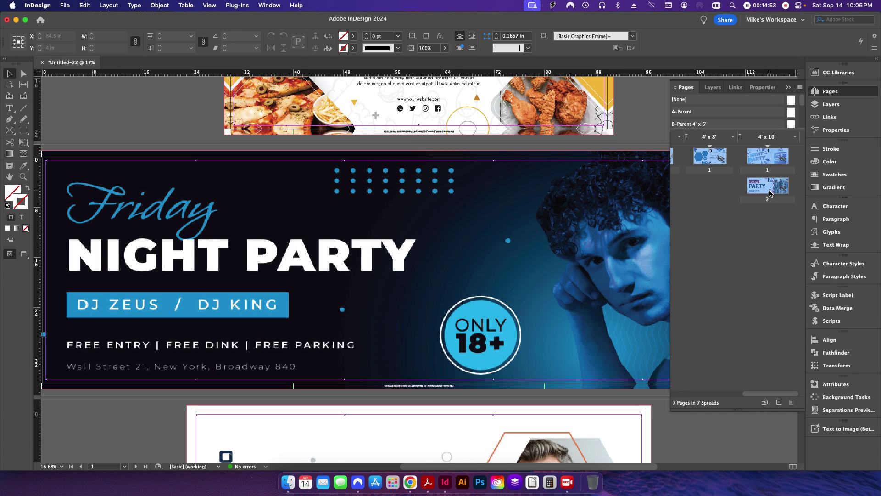
{"action": "right_click", "coordinate": [762, 195]}
{"action": "left_click", "coordinate": [671, 242]}
{"action": "left_click_drag", "start_coordinate": [753, 394], "coordinate": [680, 395]}
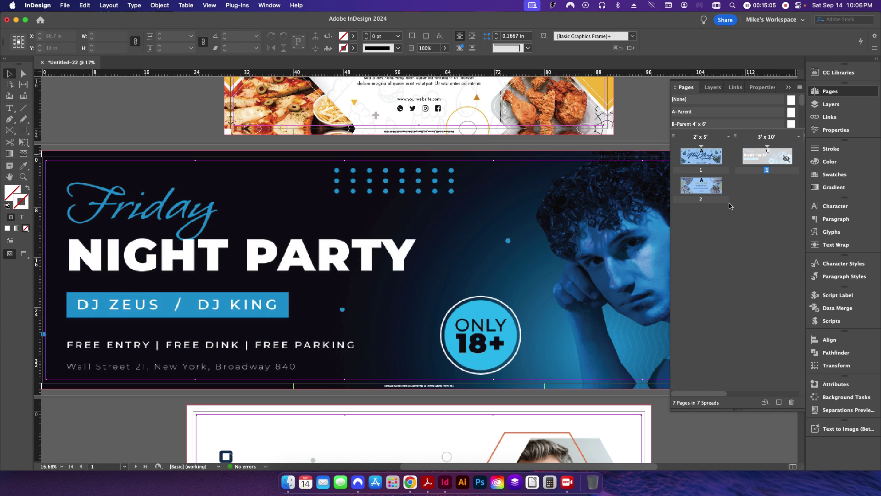
{"action": "right_click", "coordinate": [700, 161]}
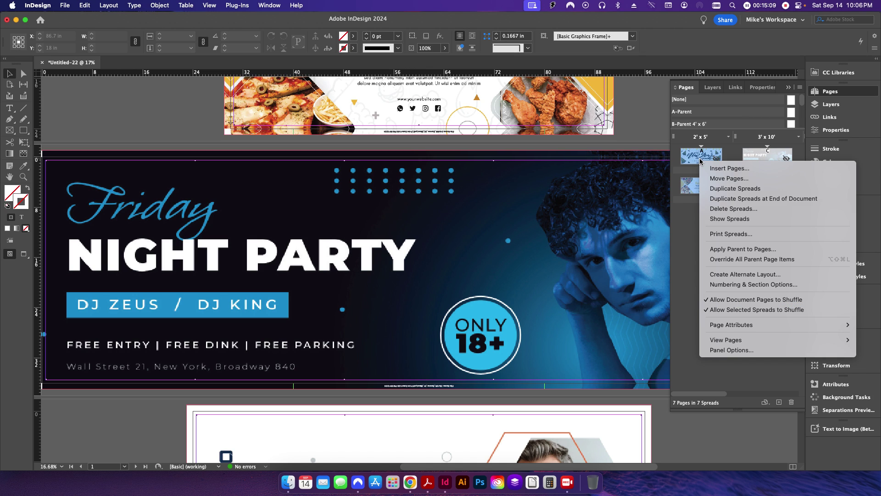
{"action": "left_click", "coordinate": [730, 218]}
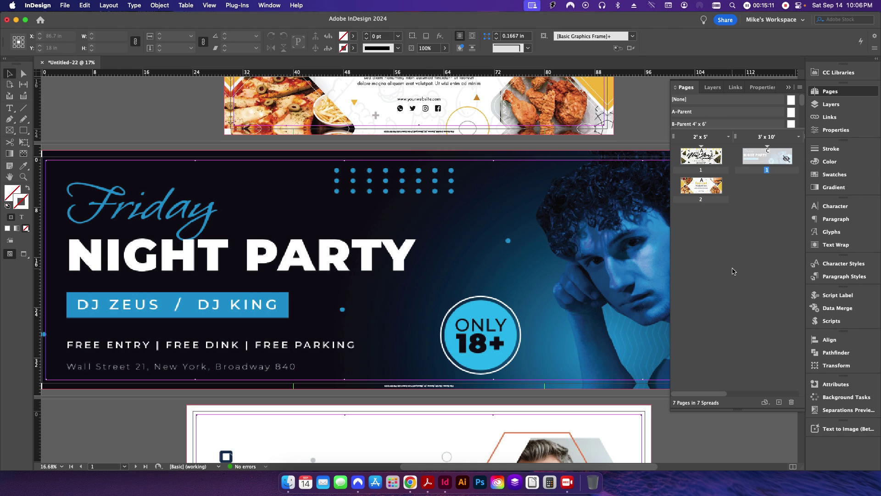
- Export all pages as an Adobe PDF (Print) named test in Banner Hem Preflight, using the document bleed settings
{"action": "left_click", "coordinate": [65, 5]}
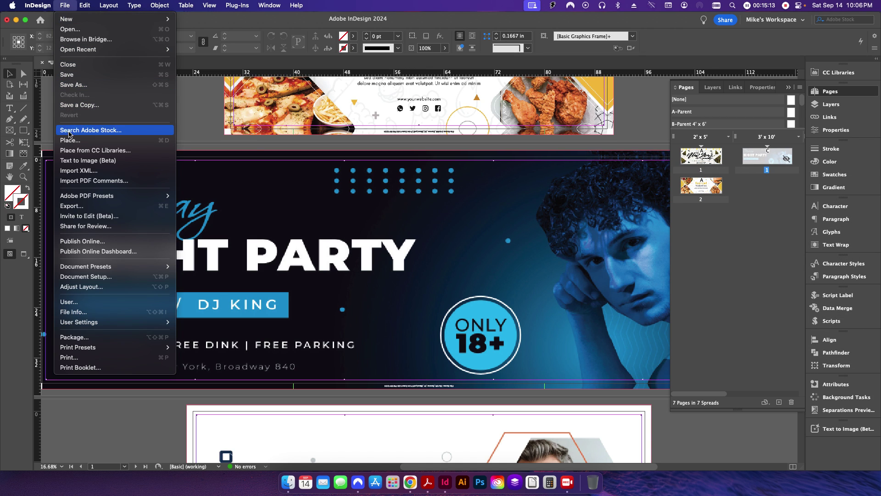
{"action": "key", "text": "Escape"}
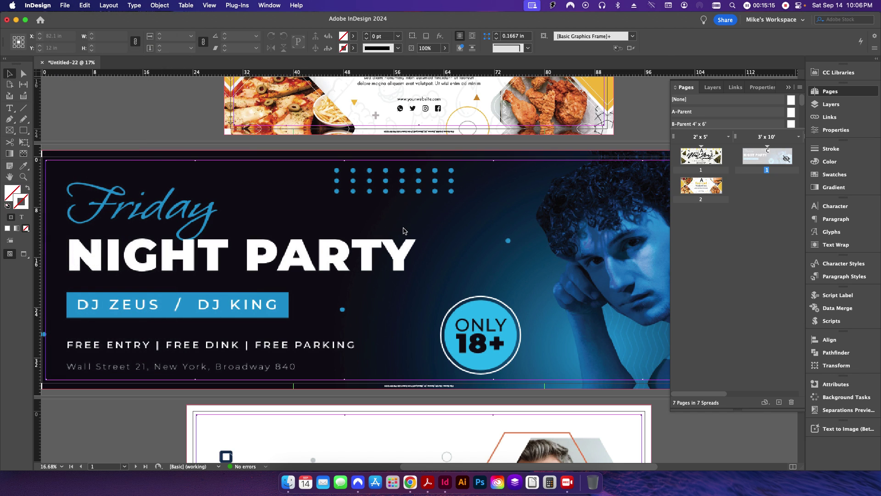
{"action": "key", "text": "super+e"}
{"action": "type", "text": "test"}
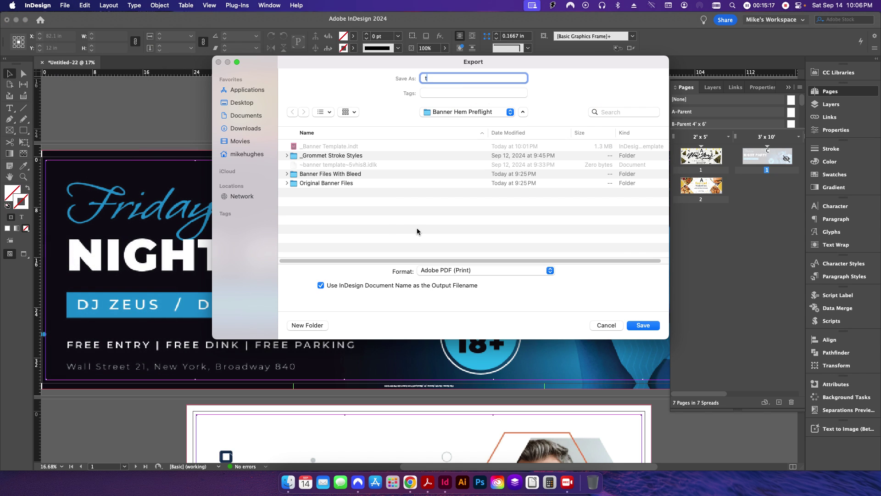
{"action": "key", "text": "Return"}
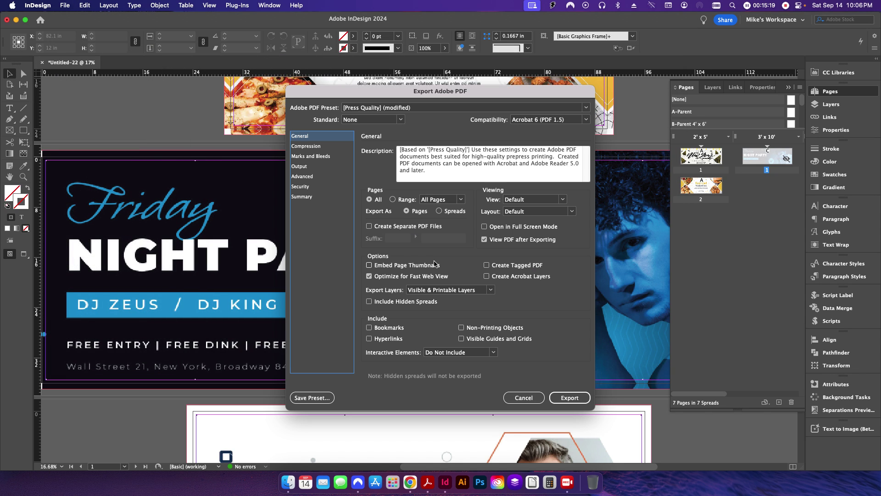
{"action": "left_click", "coordinate": [309, 158]}
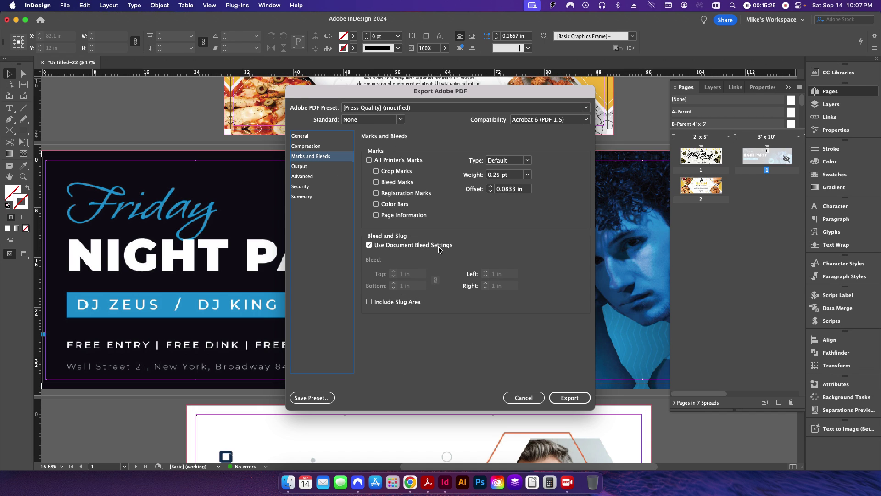
{"action": "left_click", "coordinate": [570, 398]}
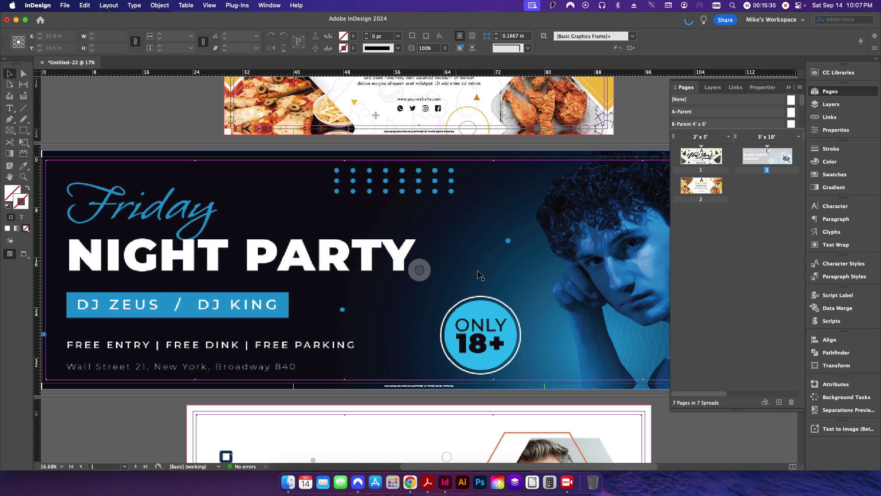
{"action": "left_click", "coordinate": [833, 402]}
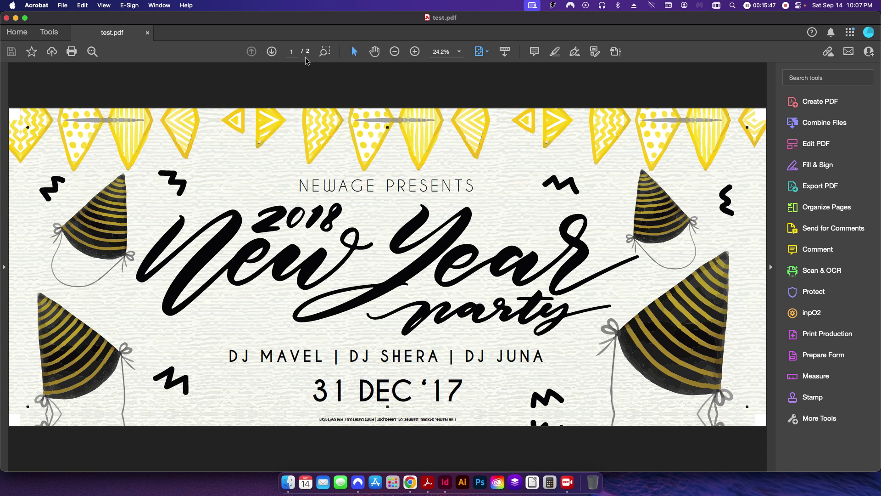
- Page back and forth through the New Year and Fast Food banners in the exported test.pdf
{"action": "scroll", "coordinate": [395, 203], "scroll_direction": "down", "scroll_amount": 3}
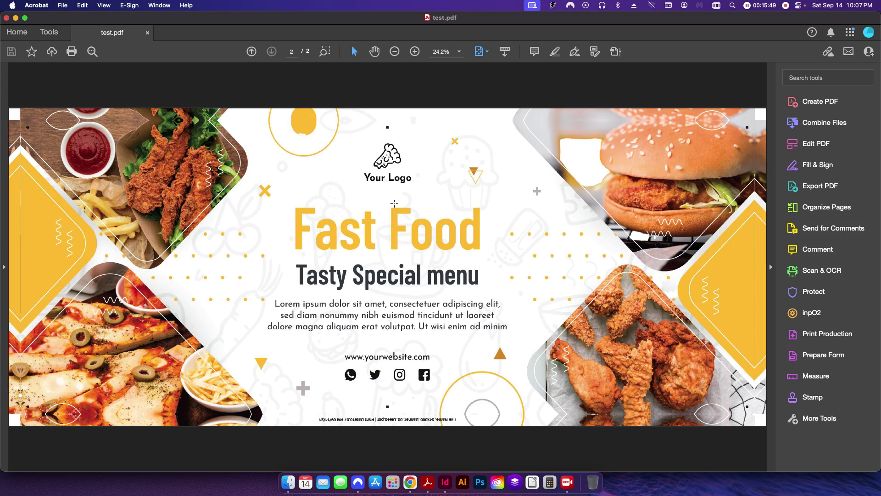
{"action": "scroll", "coordinate": [394, 203], "scroll_direction": "up", "scroll_amount": 2}
{"action": "scroll", "coordinate": [396, 208], "scroll_direction": "down", "scroll_amount": 2}
{"action": "scroll", "coordinate": [397, 213], "scroll_direction": "up", "scroll_amount": 2}
{"action": "scroll", "coordinate": [398, 216], "scroll_direction": "down", "scroll_amount": 2}
{"action": "scroll", "coordinate": [399, 223], "scroll_direction": "up", "scroll_amount": 2}
- Switch back to InDesign and look over the remaining banner spreads, the layers and the page thumbnails
{"action": "left_click", "coordinate": [445, 482]}
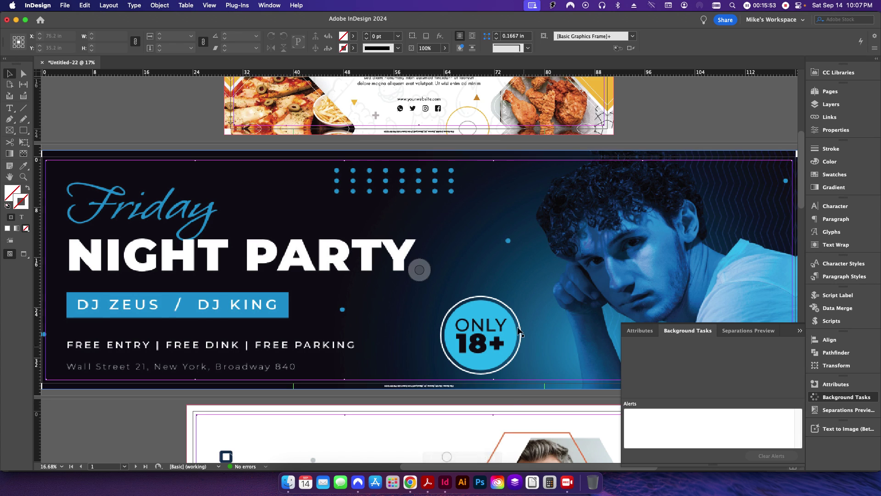
{"action": "scroll", "coordinate": [511, 303], "scroll_direction": "down", "scroll_amount": 15}
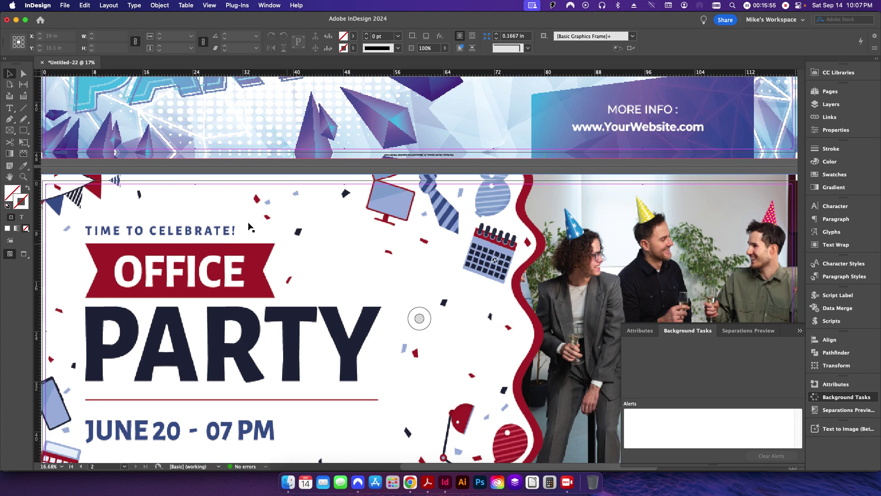
{"action": "scroll", "coordinate": [372, 265], "scroll_direction": "up", "scroll_amount": 15}
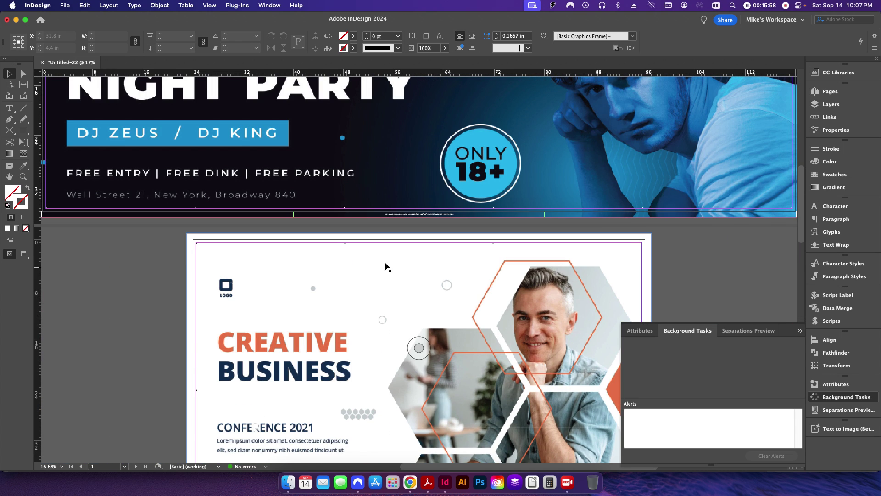
{"action": "left_click", "coordinate": [830, 104]}
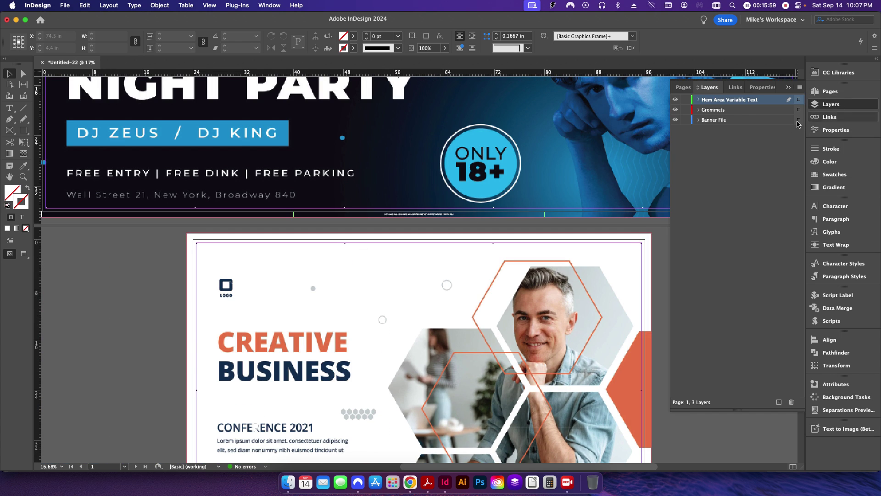
{"action": "left_click", "coordinate": [830, 91]}
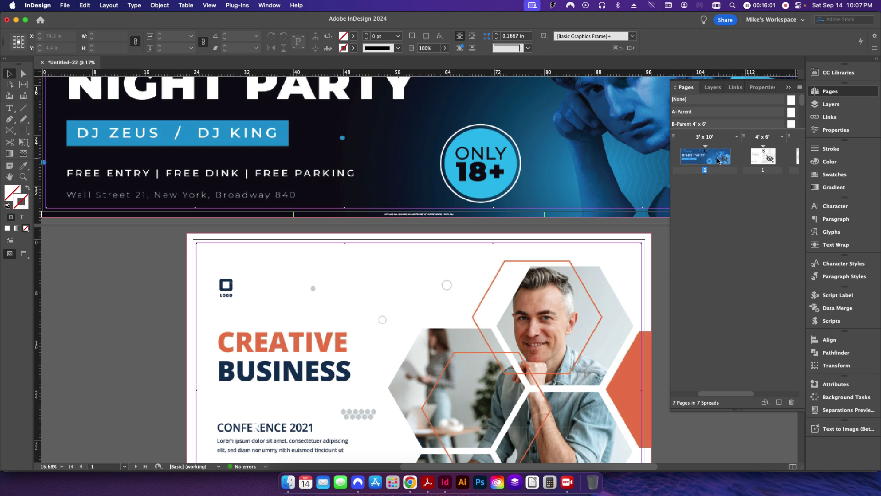
- Switch to Acrobat and compare the hem file names and print dates on both test.pdf pages with the files in Banner Hem Preflight
{"action": "left_click", "coordinate": [422, 478]}
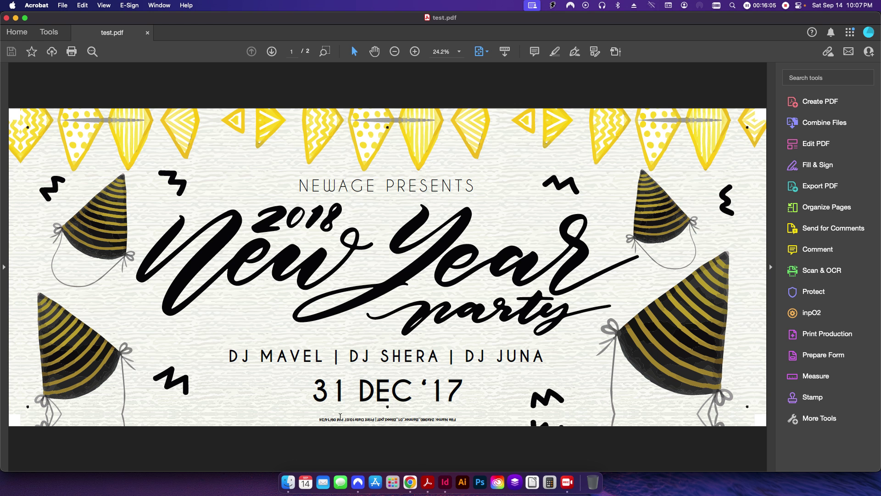
{"action": "mouse_move", "coordinate": [345, 420]}
{"action": "left_mouse_down"}
{"action": "mouse_move", "coordinate": [325, 427]}
{"action": "mouse_move", "coordinate": [377, 425]}
{"action": "mouse_move", "coordinate": [333, 438]}
{"action": "mouse_move", "coordinate": [344, 426]}
{"action": "left_mouse_up"}
{"action": "left_click", "coordinate": [429, 423]}
{"action": "scroll", "coordinate": [311, 325], "scroll_direction": "down", "scroll_amount": 3}
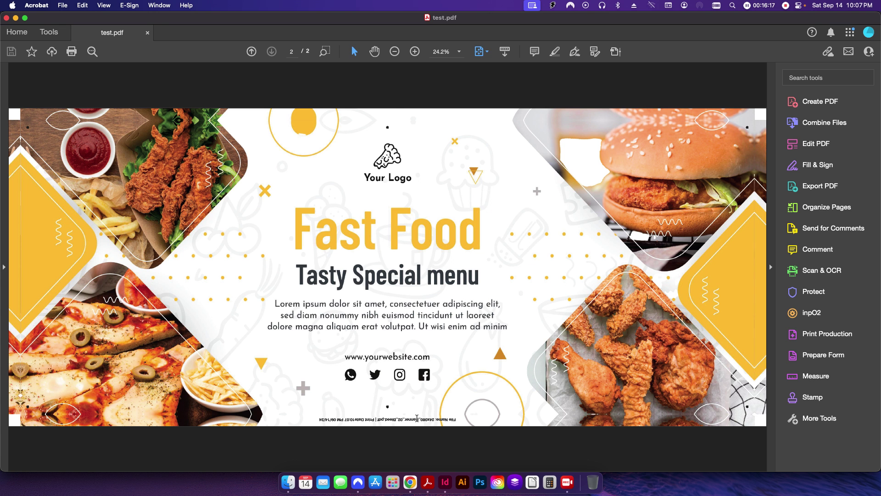
{"action": "scroll", "coordinate": [417, 418], "scroll_direction": "up", "scroll_amount": 3}
{"action": "scroll", "coordinate": [401, 421], "scroll_direction": "down", "scroll_amount": 3}
{"action": "scroll", "coordinate": [406, 419], "scroll_direction": "up", "scroll_amount": 3}
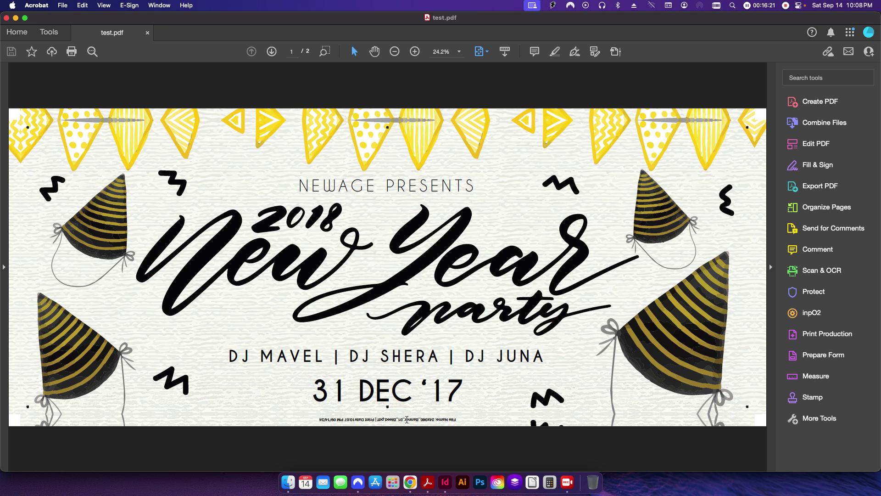
{"action": "scroll", "coordinate": [407, 419], "scroll_direction": "down", "scroll_amount": 3}
{"action": "scroll", "coordinate": [407, 420], "scroll_direction": "up", "scroll_amount": 3}
{"action": "scroll", "coordinate": [406, 422], "scroll_direction": "down", "scroll_amount": 3}
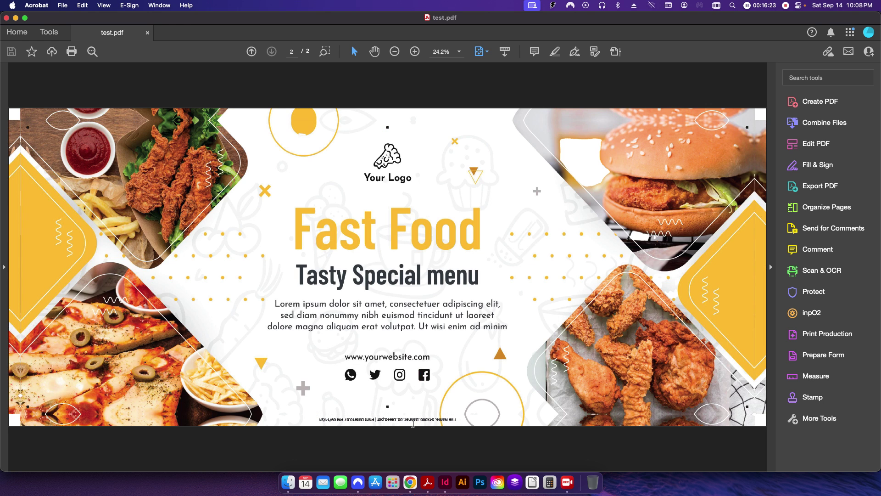
{"action": "left_click", "coordinate": [288, 482]}
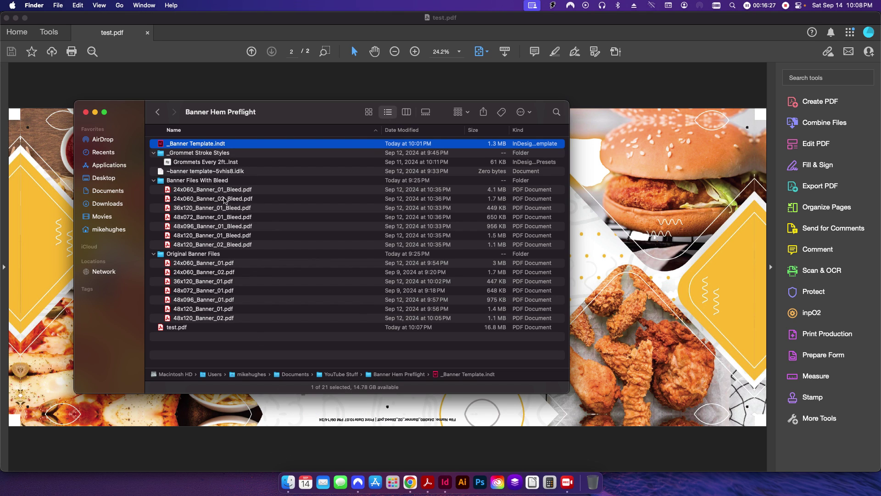
{"action": "left_click", "coordinate": [407, 436]}
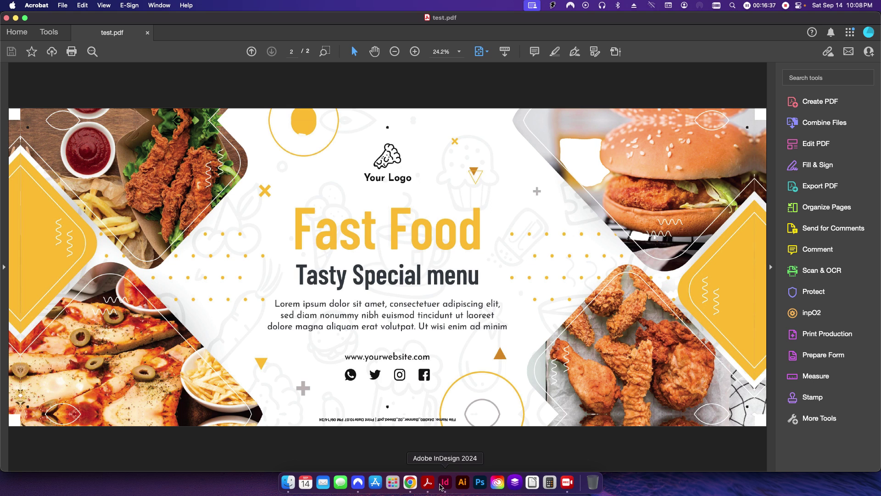
- Close test.pdf in Acrobat and switch back to InDesign
{"action": "key", "text": "super+w"}
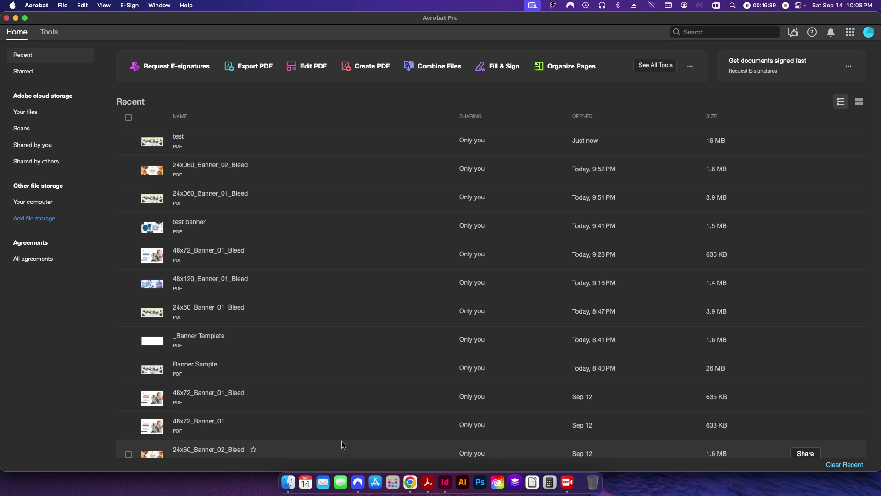
{"action": "key", "text": "super+Tab"}
{"action": "left_click", "coordinate": [445, 482]}
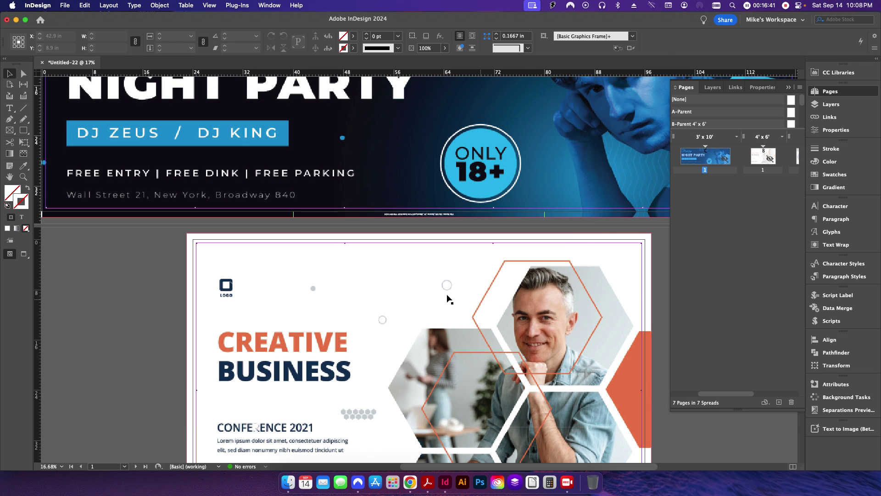
- Zoom out to the full set of placed banner spreads and close the document without saving
{"action": "key", "text": "super+minus"}
{"action": "key", "text": "super+minus"}
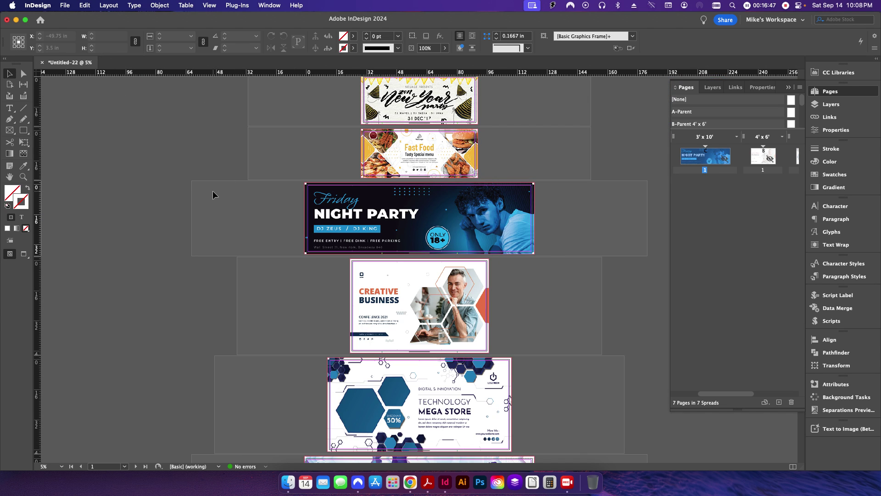
{"action": "key", "text": "super+w"}
{"action": "left_click", "coordinate": [444, 258]}
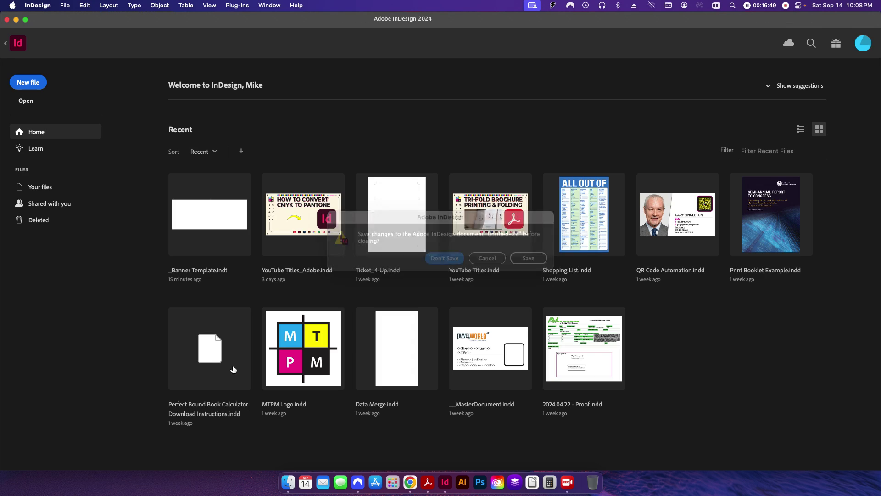
- Switch to Finder, open _Banner Template.indt from Banner Hem Preflight in InDesign, and look over its empty banner spreads
{"action": "left_click", "coordinate": [288, 482]}
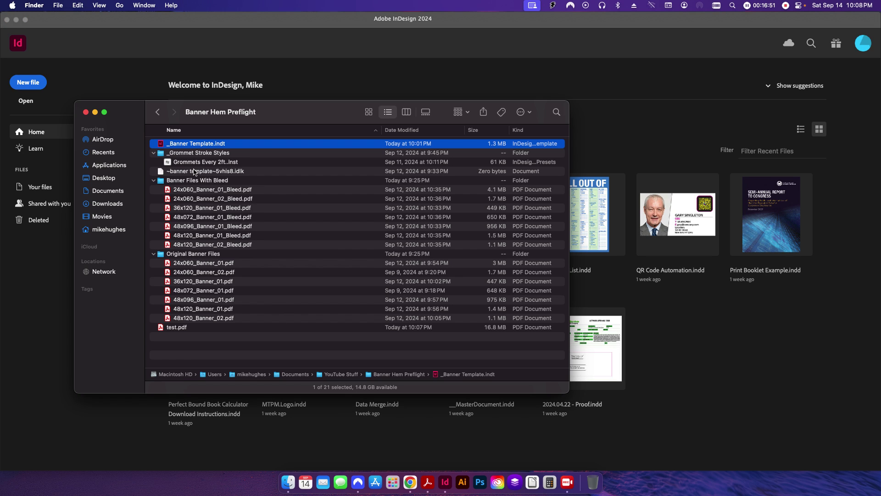
{"action": "double_click", "coordinate": [192, 144]}
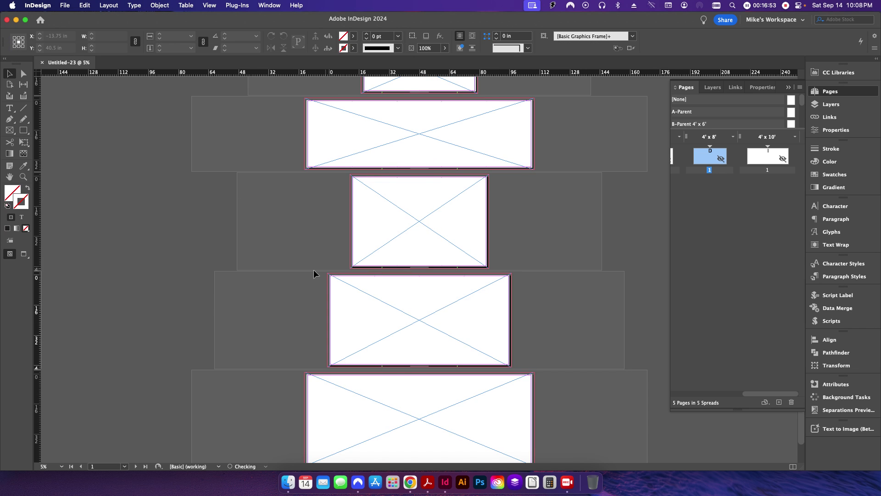
{"action": "scroll", "coordinate": [551, 327], "scroll_direction": "up", "scroll_amount": 2}
{"action": "scroll", "coordinate": [567, 334], "scroll_direction": "down", "scroll_amount": 3}
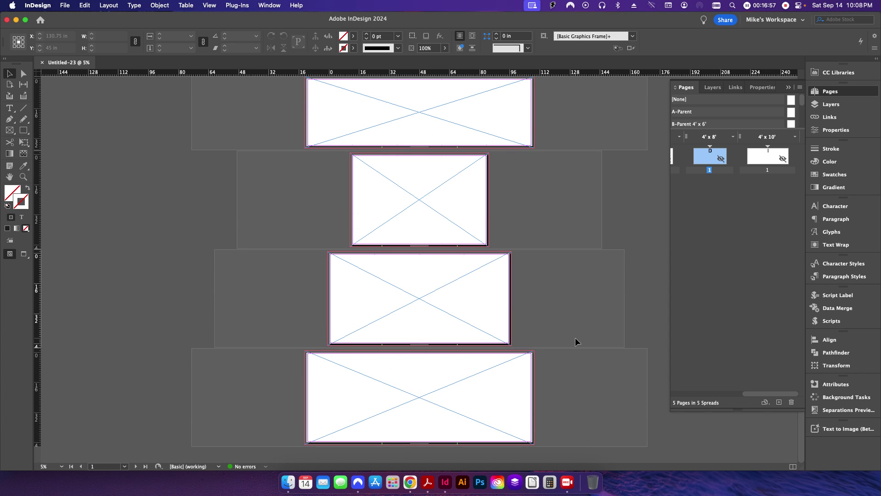
{"action": "scroll", "coordinate": [575, 341], "scroll_direction": "up", "scroll_amount": 3}
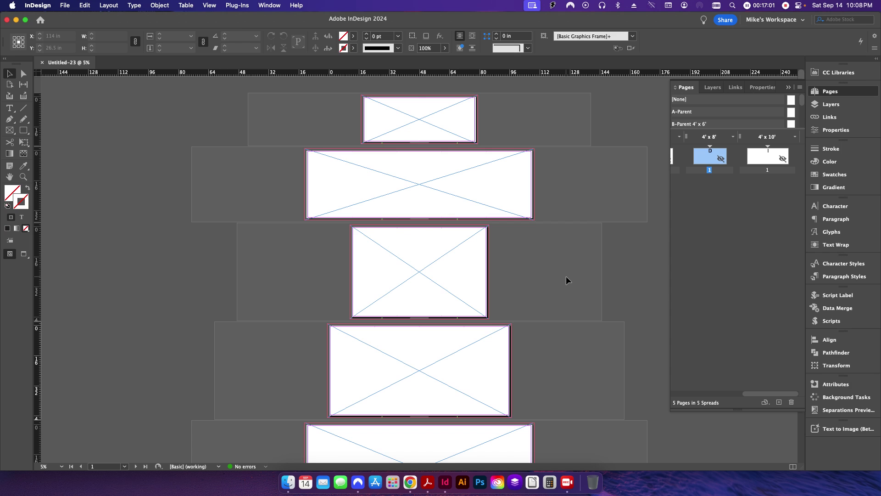
- Load 24x060_Banner_02_Bleed.pdf for placing, try it in the 2' x 5' page's frame, and undo that placement
{"action": "key", "text": "super+d"}
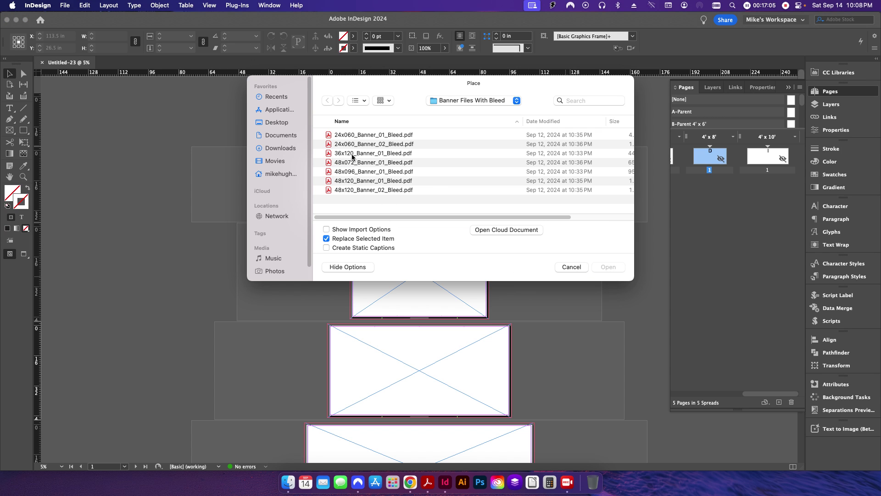
{"action": "left_click", "coordinate": [333, 145]}
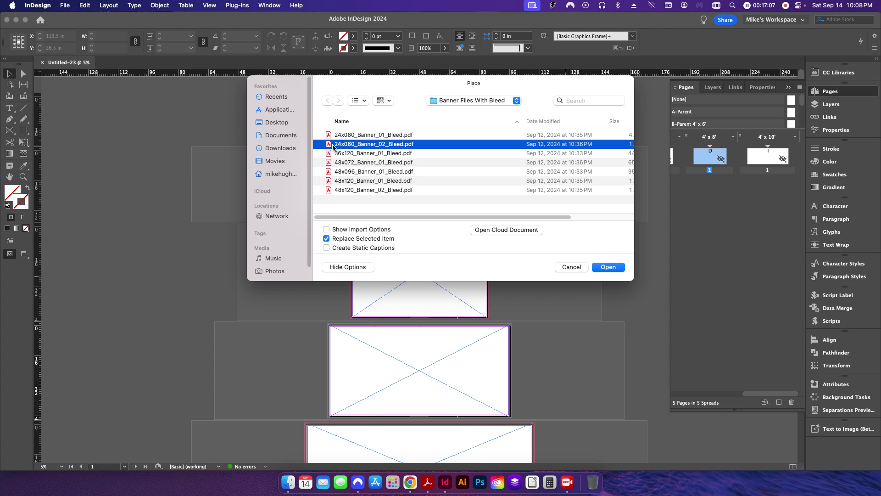
{"action": "left_click", "coordinate": [609, 267]}
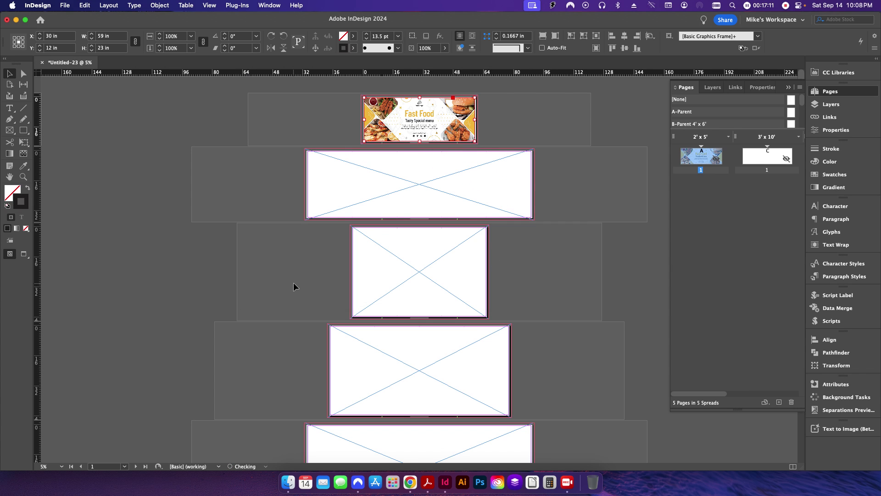
{"action": "key", "text": "cmd+z"}
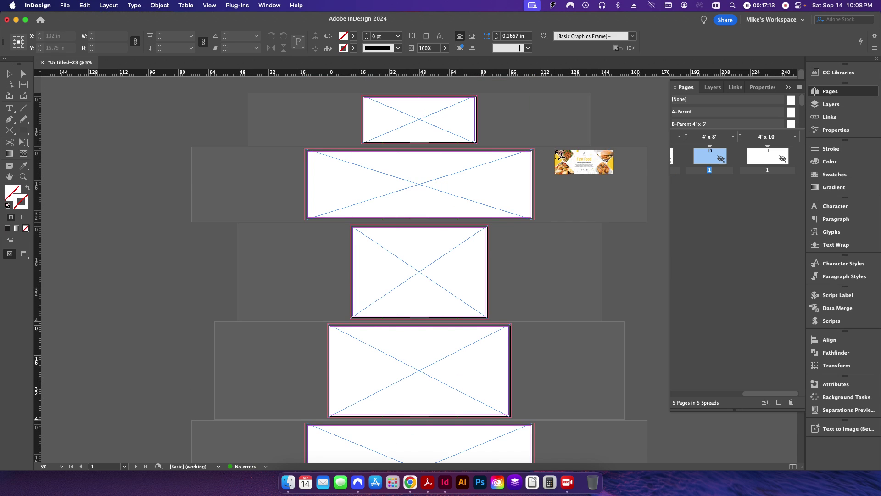
- Try placing the loaded PDF in the 2' x 5' frame with the Banner File layer active, and undo it
{"action": "left_click", "coordinate": [713, 87]}
{"action": "left_click", "coordinate": [709, 120]}
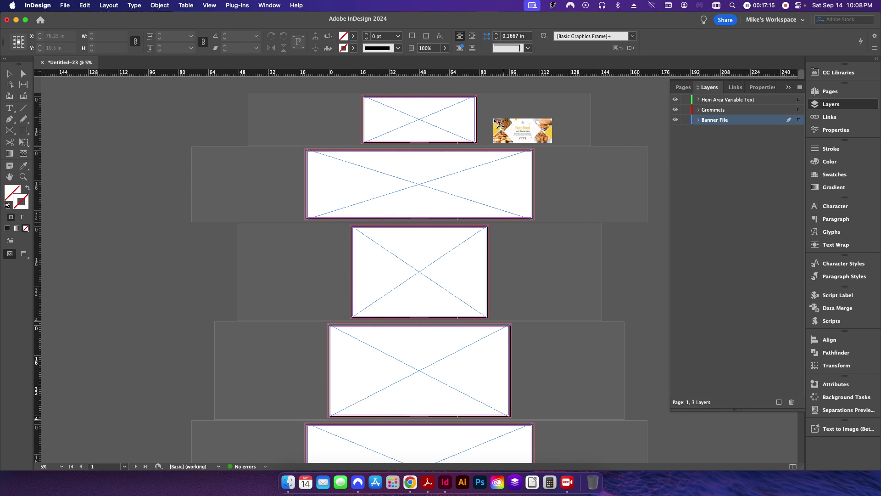
{"action": "left_click", "coordinate": [396, 111]}
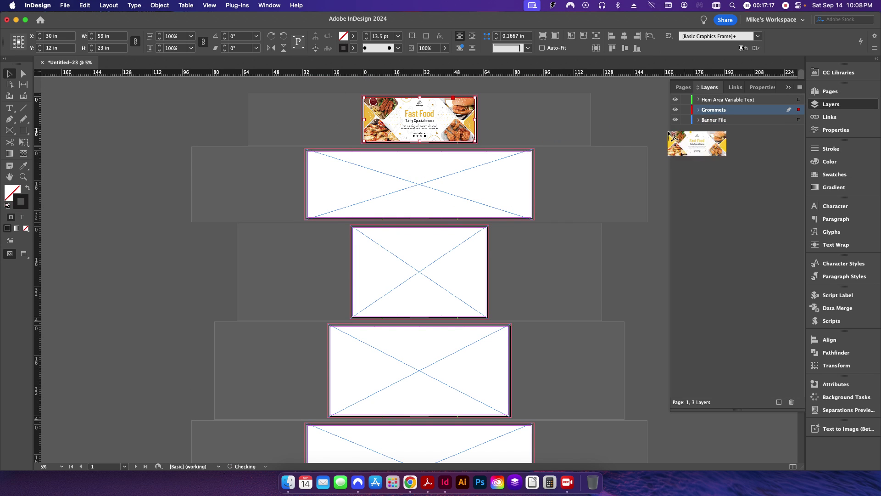
{"action": "key", "text": "cmd+z"}
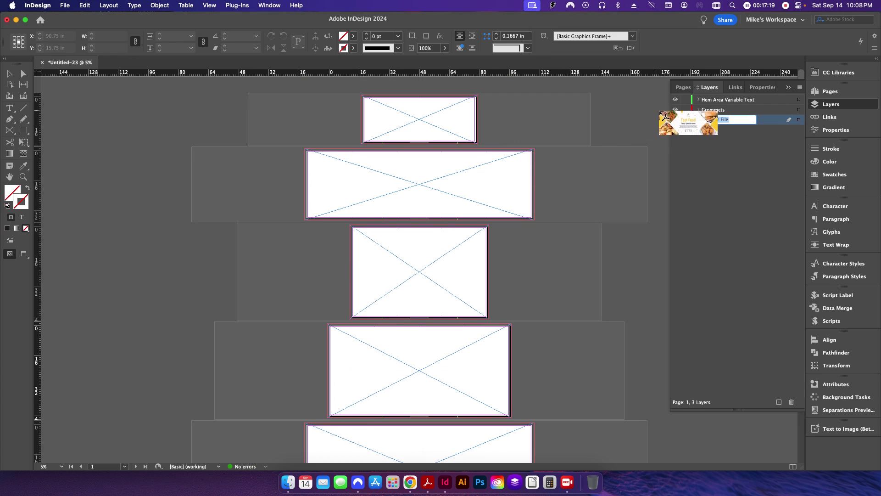
- Lock the Grommets and Hem Area Variable Text layers, place the loaded PDF in the 2' x 5' banner frame, and deselect it
{"action": "left_click", "coordinate": [686, 109]}
{"action": "left_click", "coordinate": [685, 100]}
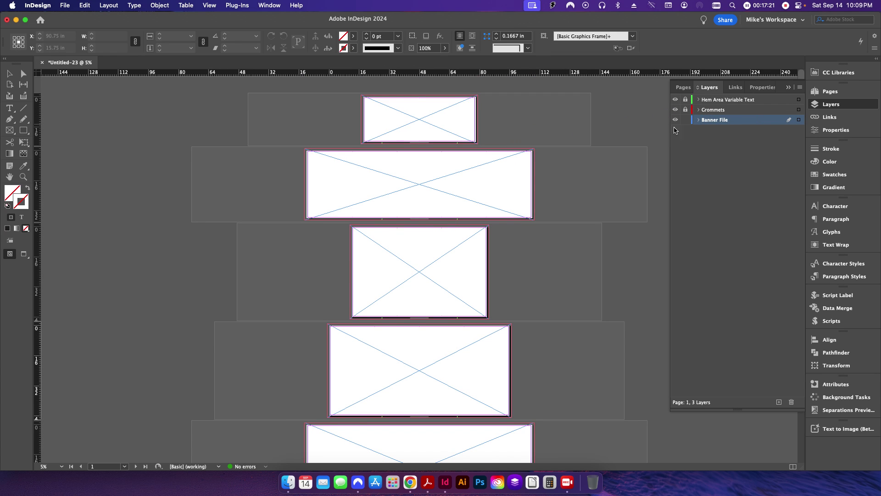
{"action": "left_click", "coordinate": [384, 110]}
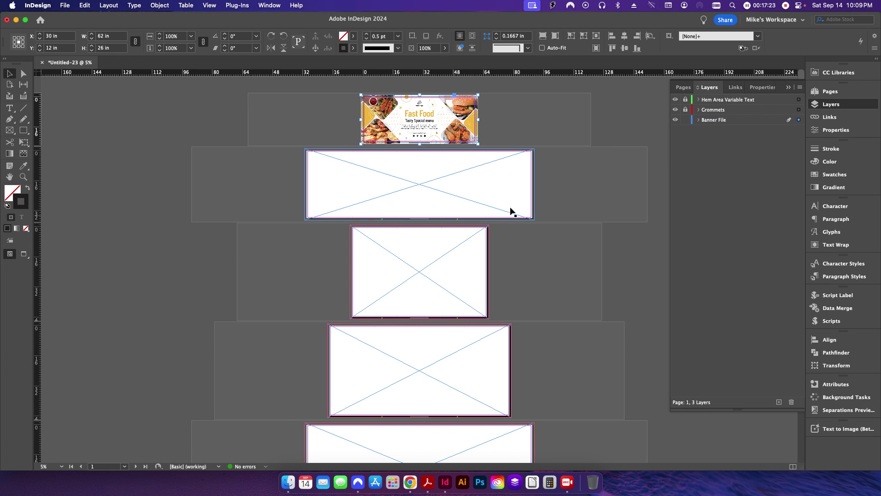
{"action": "left_click", "coordinate": [587, 165]}
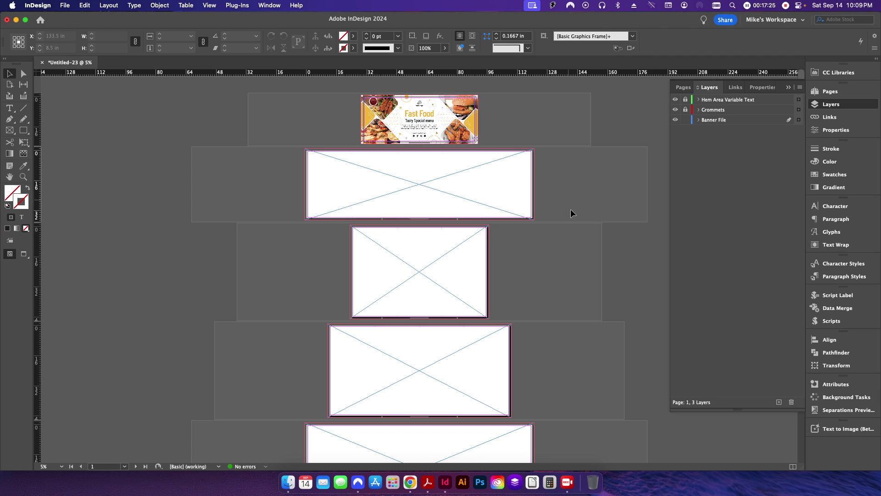
- Unhide the 2' x 5' spread that holds the Fast Food banner
{"action": "left_click", "coordinate": [829, 91]}
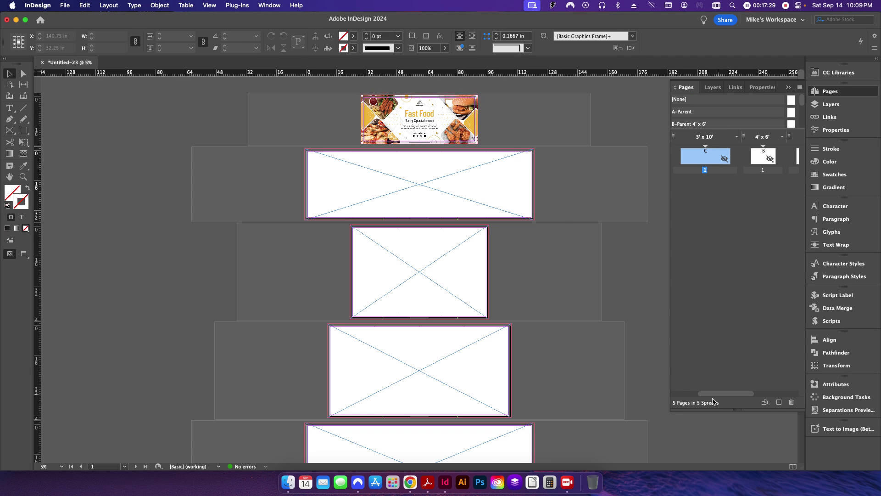
{"action": "left_click_drag", "start_coordinate": [715, 398], "coordinate": [693, 395]}
{"action": "right_click", "coordinate": [698, 159]}
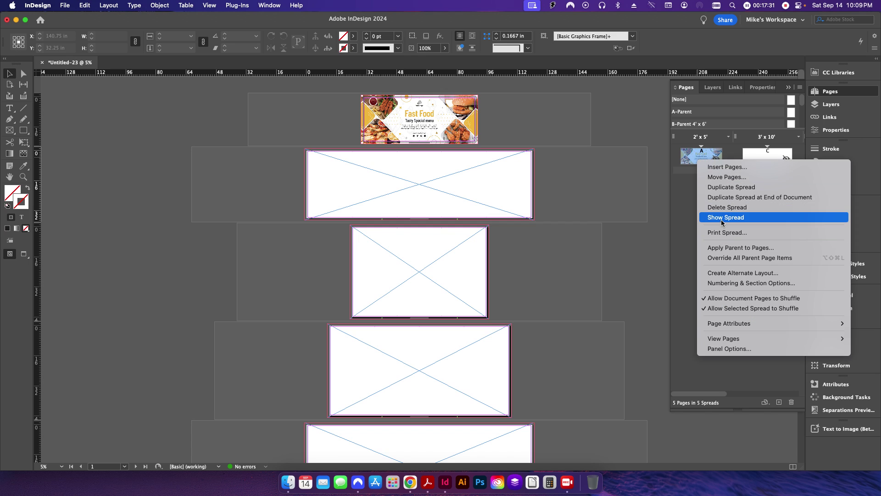
{"action": "left_click", "coordinate": [721, 217]}
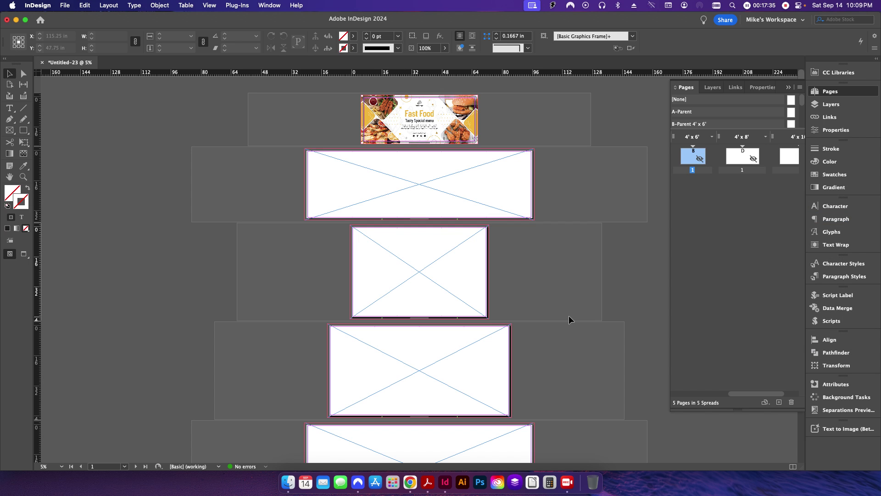
- Examine the empty 4' x 6' page up close, the full set of spreads, the page thumbnails with size labels, and the page commands
{"action": "key", "text": "super+0"}
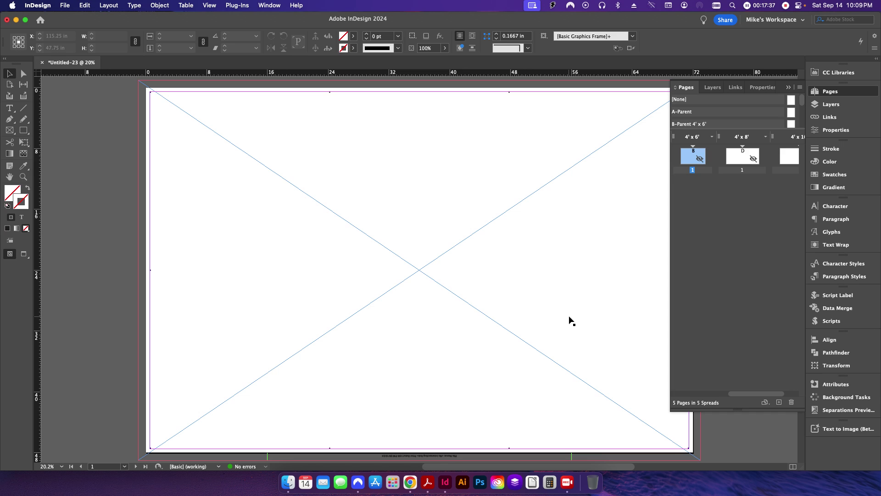
{"action": "key", "text": "super+minus"}
{"action": "key", "text": "super+minus"}
{"action": "scroll", "coordinate": [567, 316], "scroll_direction": "down", "scroll_amount": 3}
{"action": "scroll", "coordinate": [566, 316], "scroll_direction": "up", "scroll_amount": 3}
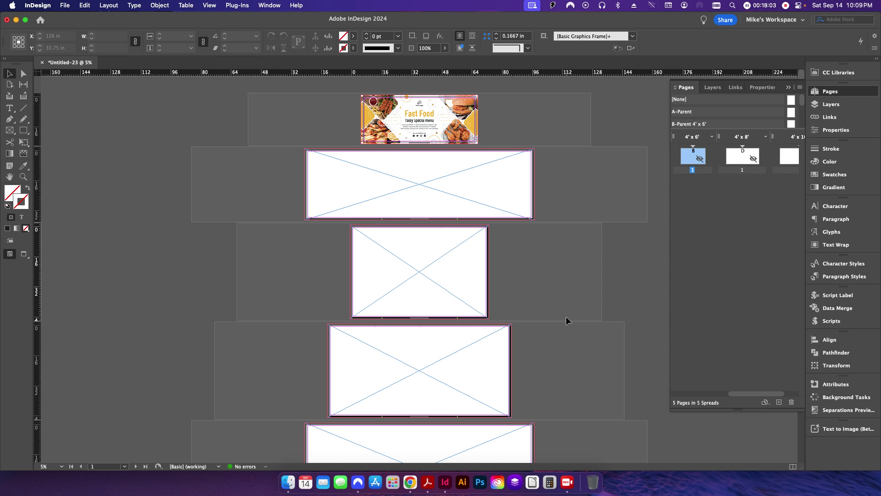
{"action": "left_click_drag", "start_coordinate": [758, 394], "coordinate": [695, 396]}
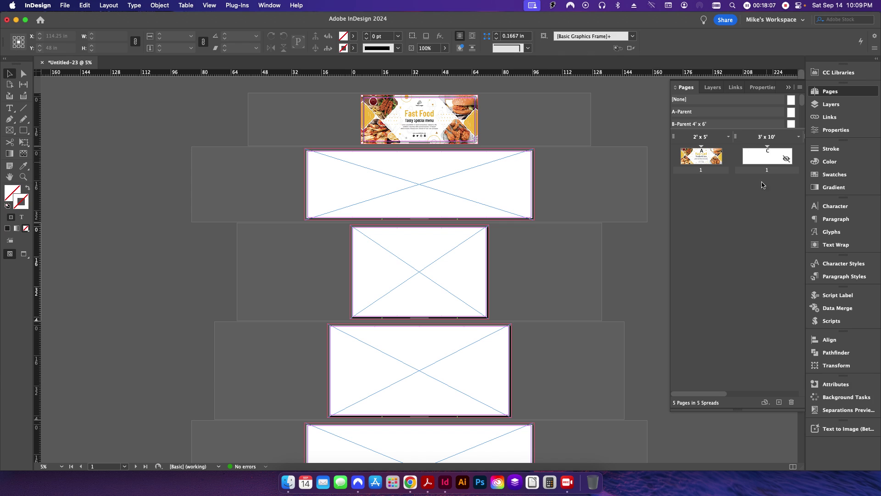
{"action": "left_click", "coordinate": [697, 397]}
{"action": "left_click_drag", "start_coordinate": [696, 398], "coordinate": [722, 394]}
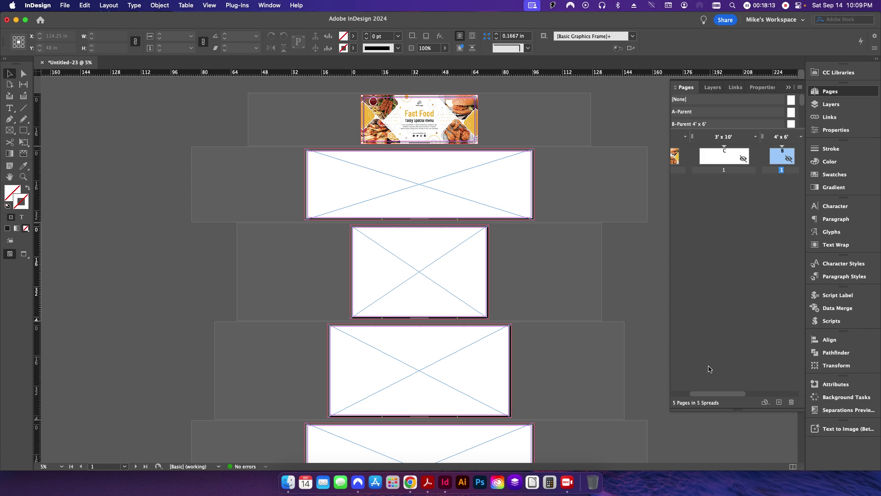
{"action": "left_click", "coordinate": [800, 87]}
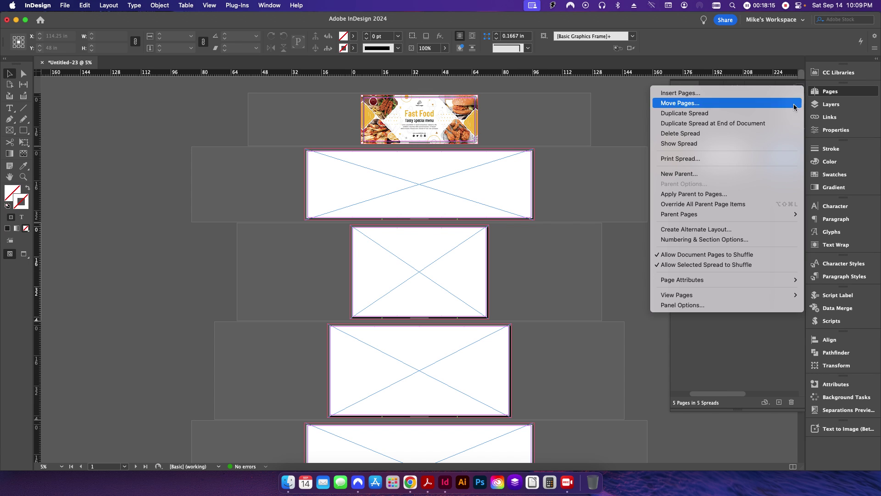
{"action": "left_click", "coordinate": [731, 347]}
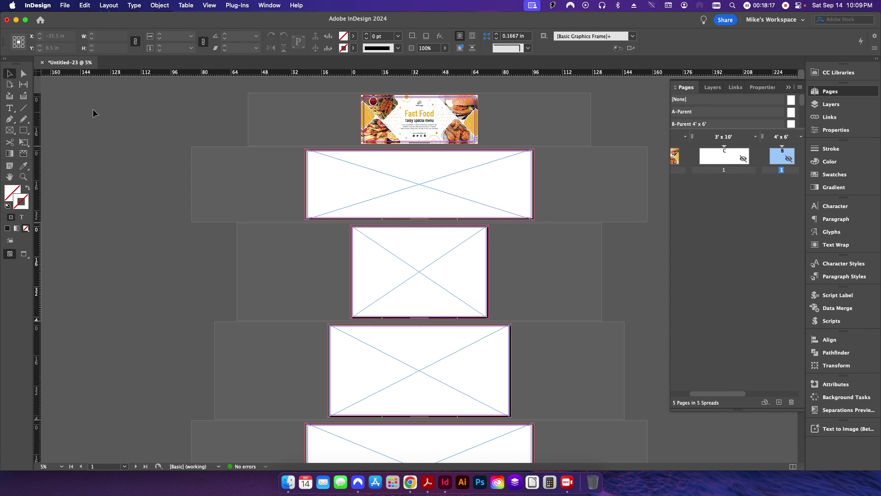
- Check the template file in Finder, return to InDesign, and close the document without saving
{"action": "left_click", "coordinate": [289, 487]}
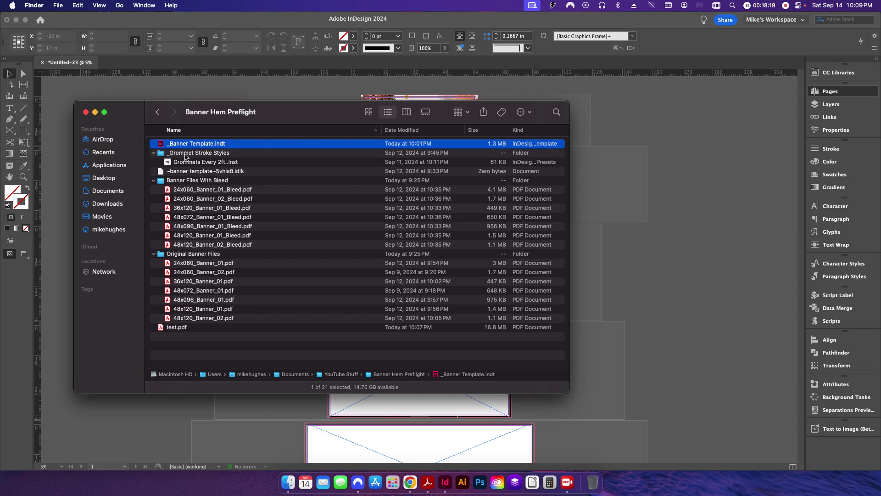
{"action": "left_click", "coordinate": [59, 168]}
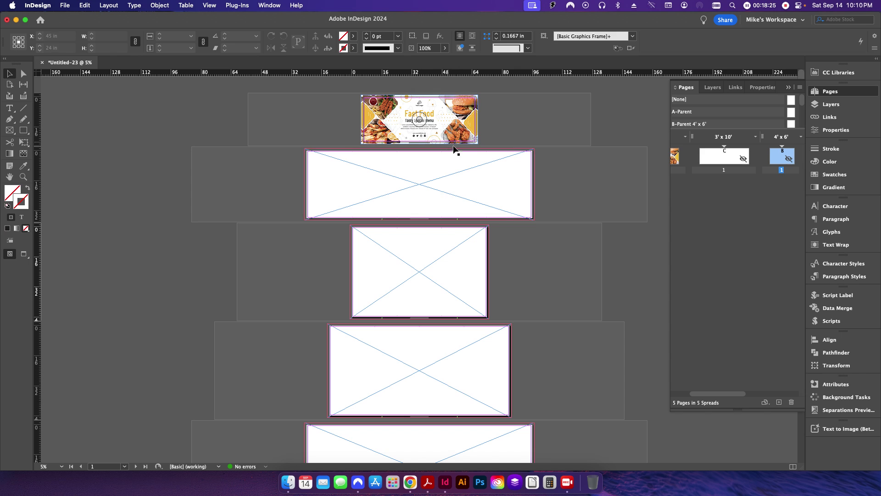
{"action": "key", "text": "super+w"}
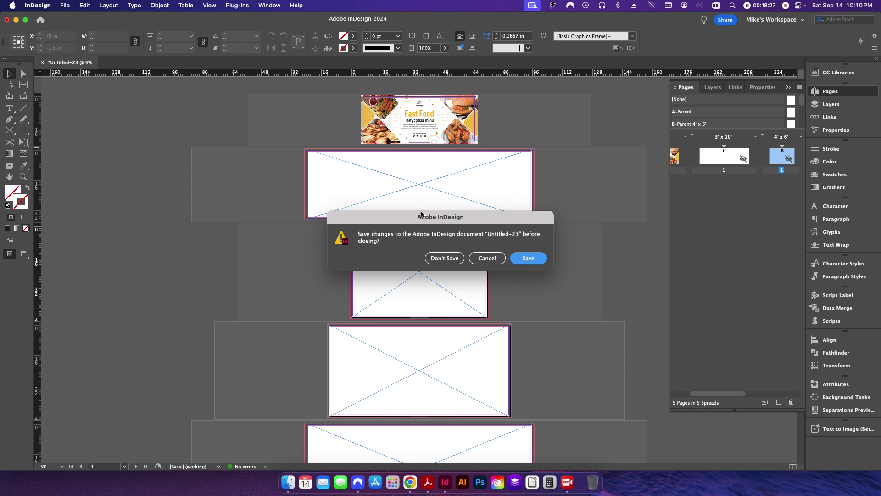
{"action": "left_click", "coordinate": [444, 258]}
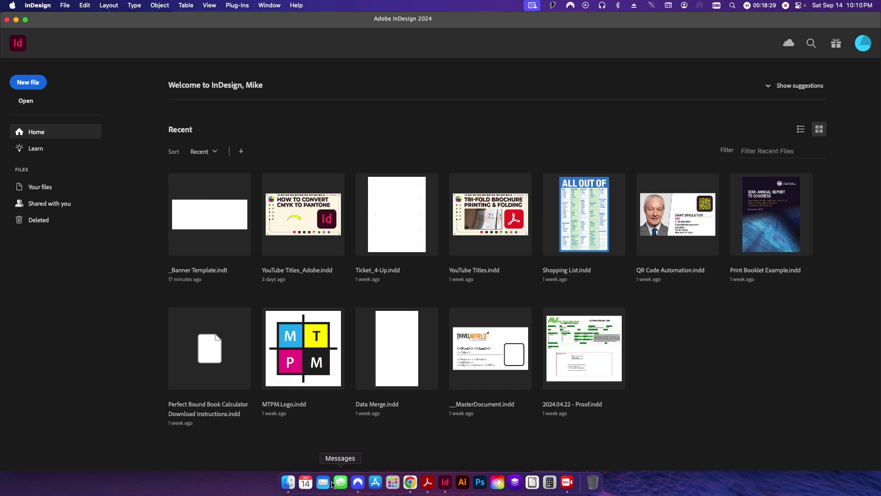
- Switch to Finder, open a fresh document from _Banner Template.indt in InDesign, and scroll through all its blank banner sizes
{"action": "left_click", "coordinate": [288, 482]}
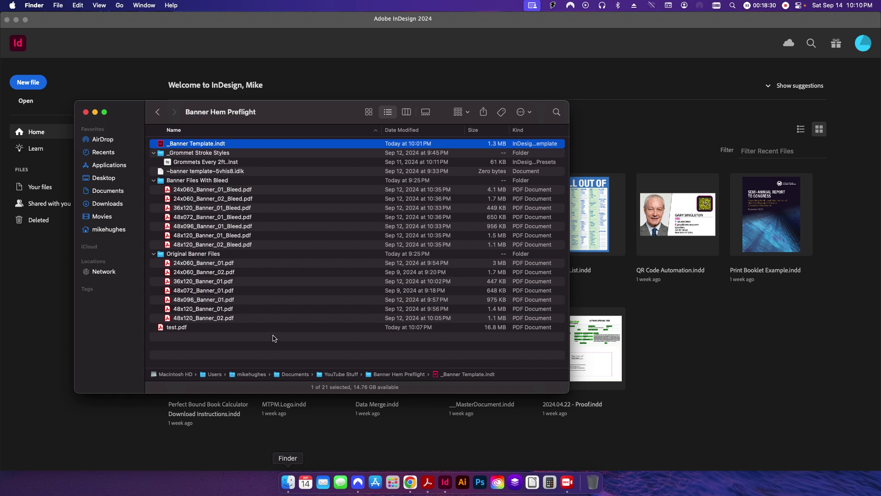
{"action": "double_click", "coordinate": [196, 144]}
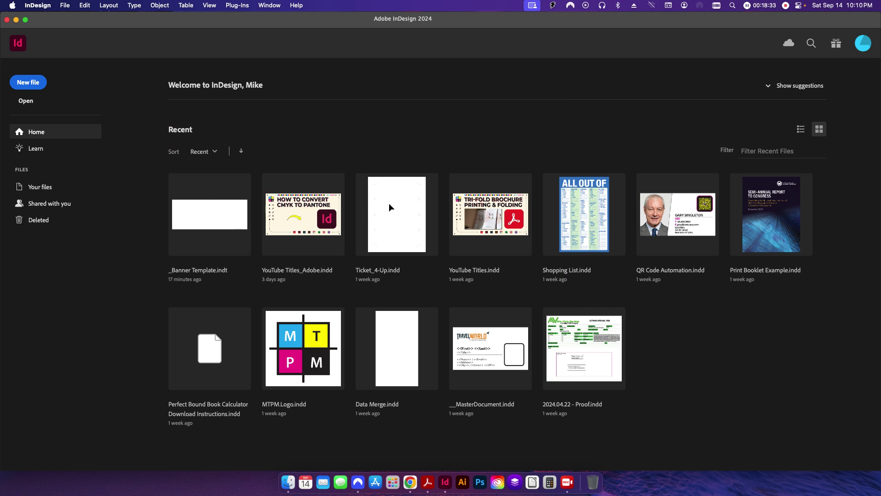
{"action": "scroll", "coordinate": [513, 223], "scroll_direction": "up", "scroll_amount": 2}
{"action": "scroll", "coordinate": [532, 235], "scroll_direction": "down", "scroll_amount": 3}
{"action": "scroll", "coordinate": [546, 237], "scroll_direction": "up", "scroll_amount": 3}
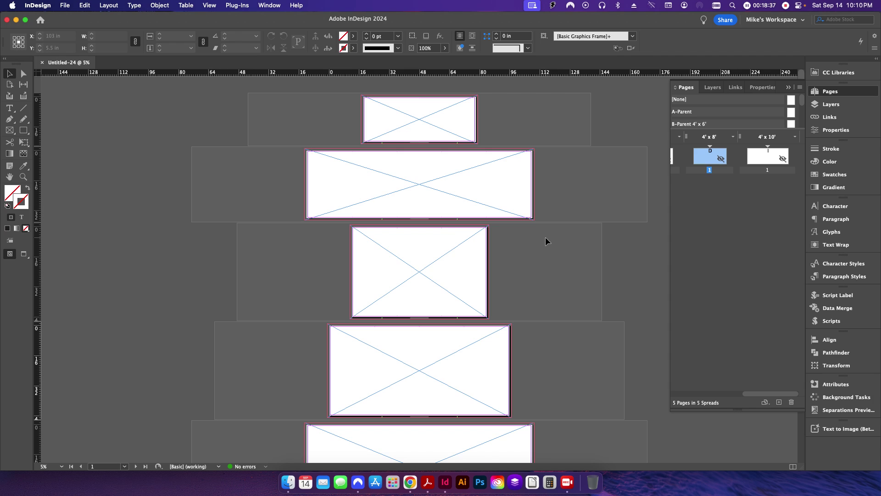